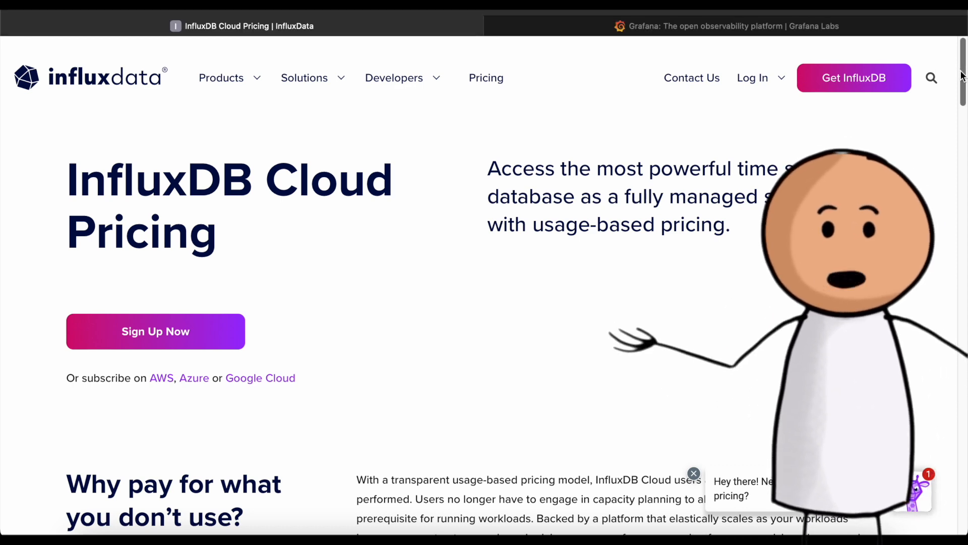
drag(962, 72, 959, 248)
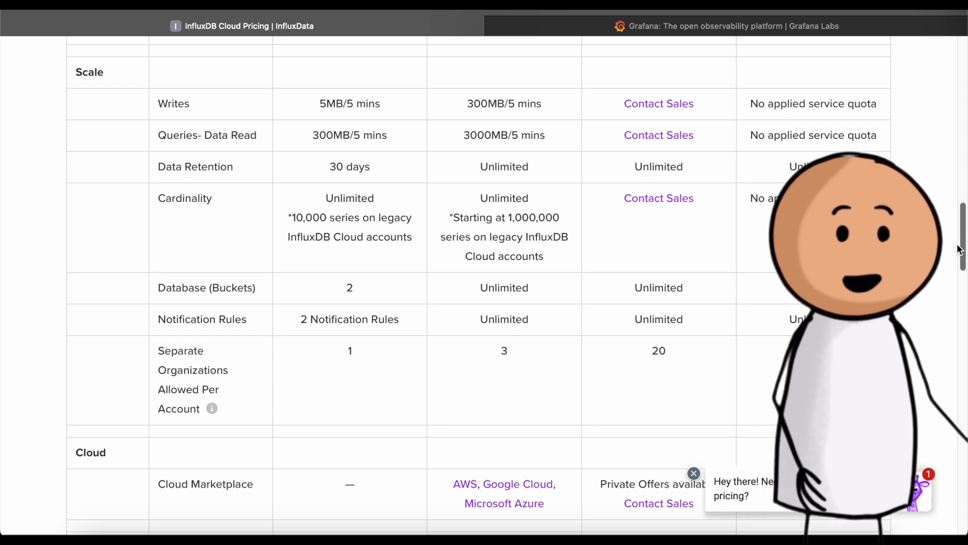
drag(959, 249, 962, 286)
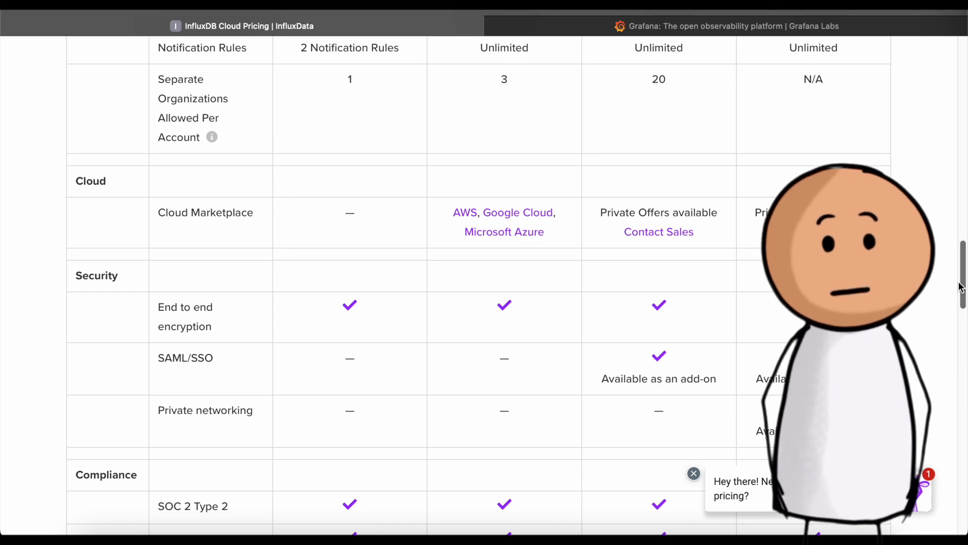
drag(961, 286, 958, 85)
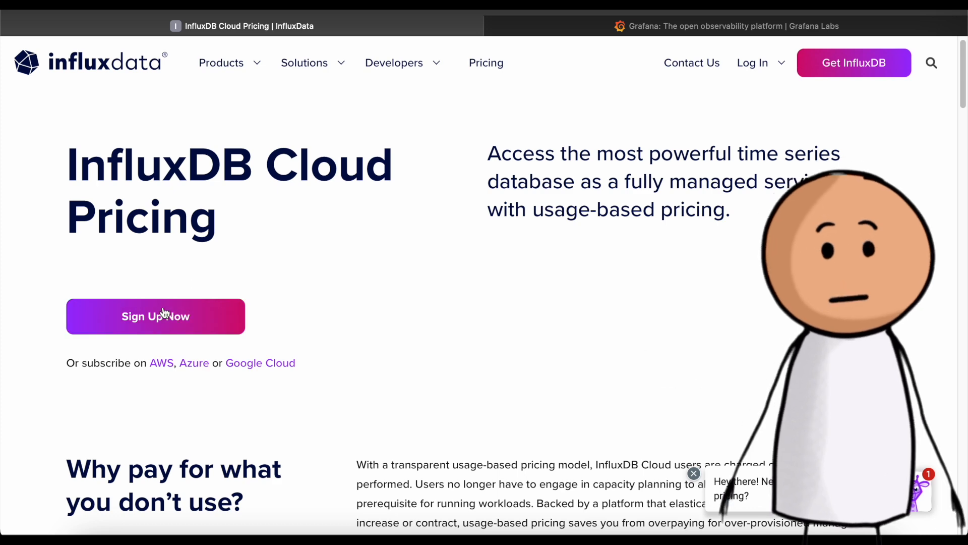
Bring up the InfluxDB Cloud free Serverless account signup form
click(178, 319)
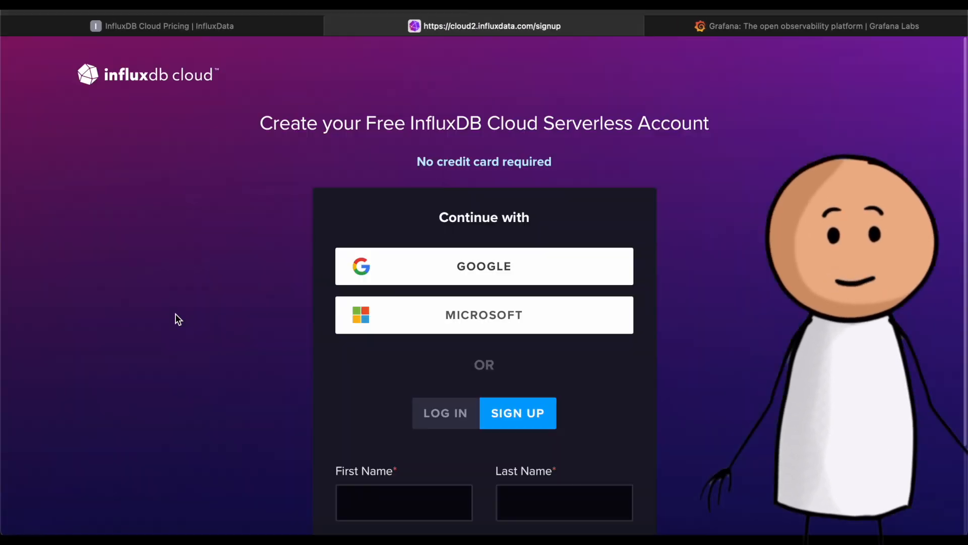
scroll(441, 159, down, 3)
scroll(441, 159, down, 3)
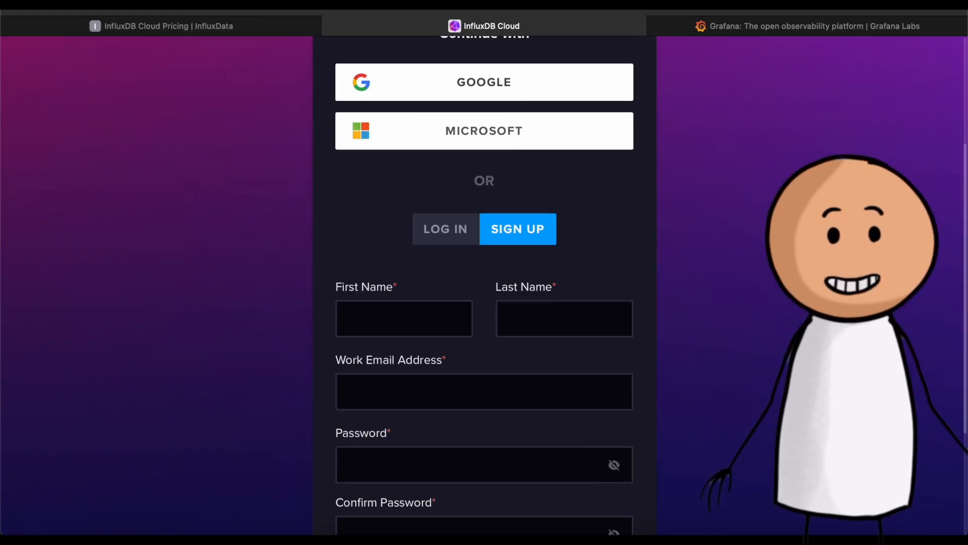
scroll(441, 160, down, 3)
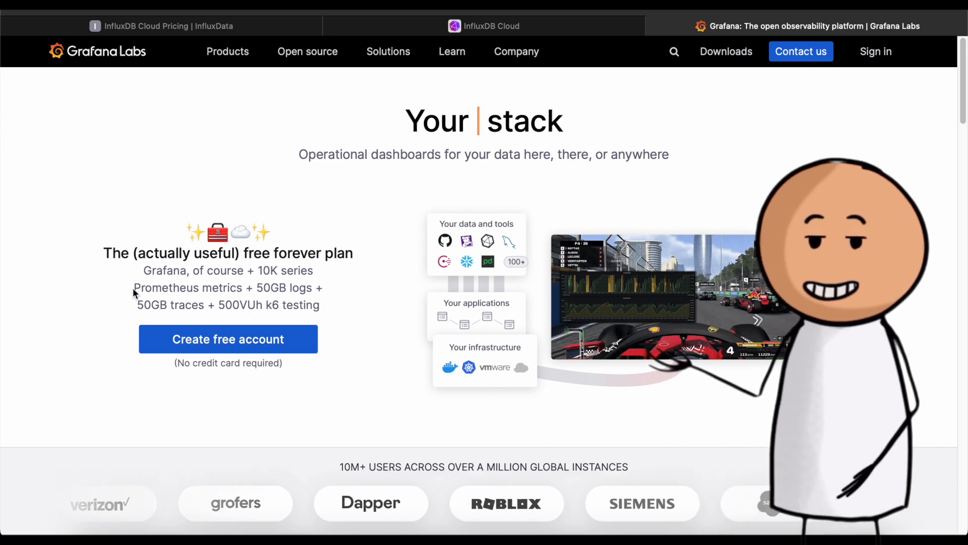
Note Prometheus in the free plan, then start creating a free Grafana Cloud account
drag(133, 288, 196, 289)
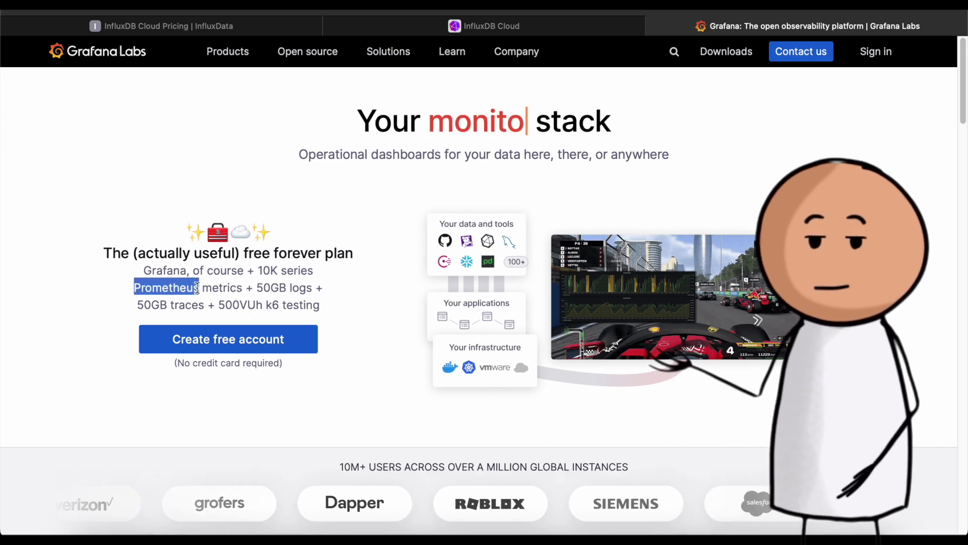
click(370, 287)
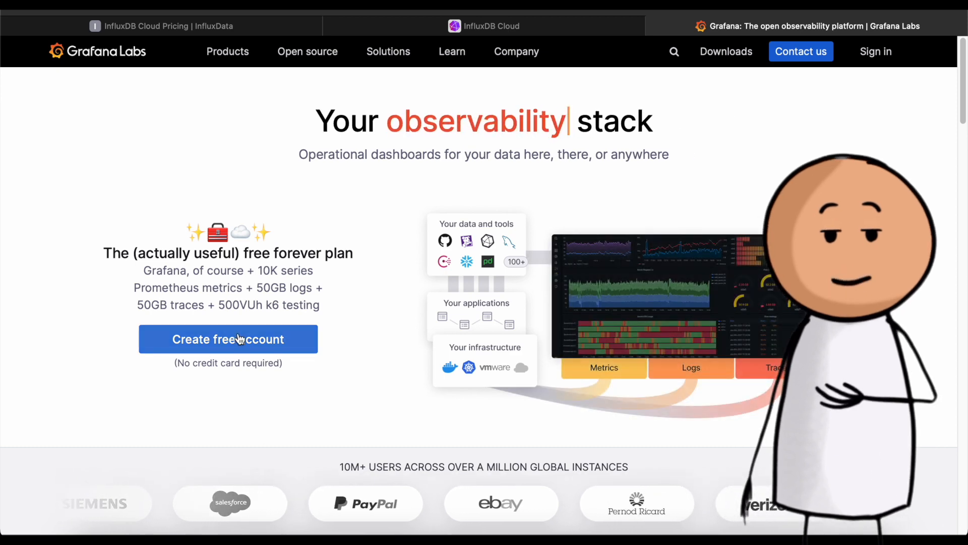
click(239, 338)
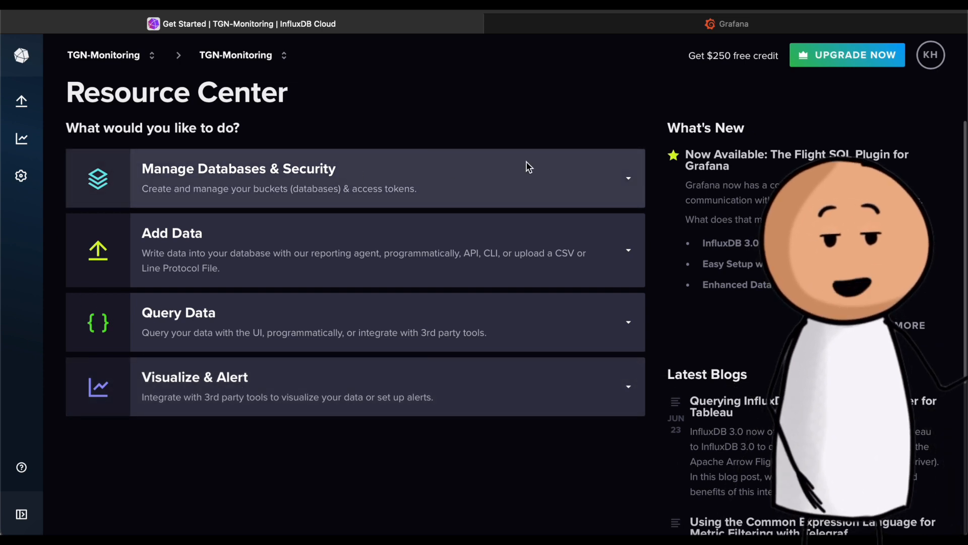
From Manage Databases & Security, inspect the Apple-Shortcut-Guests bucket settings and cancel without changes
click(616, 179)
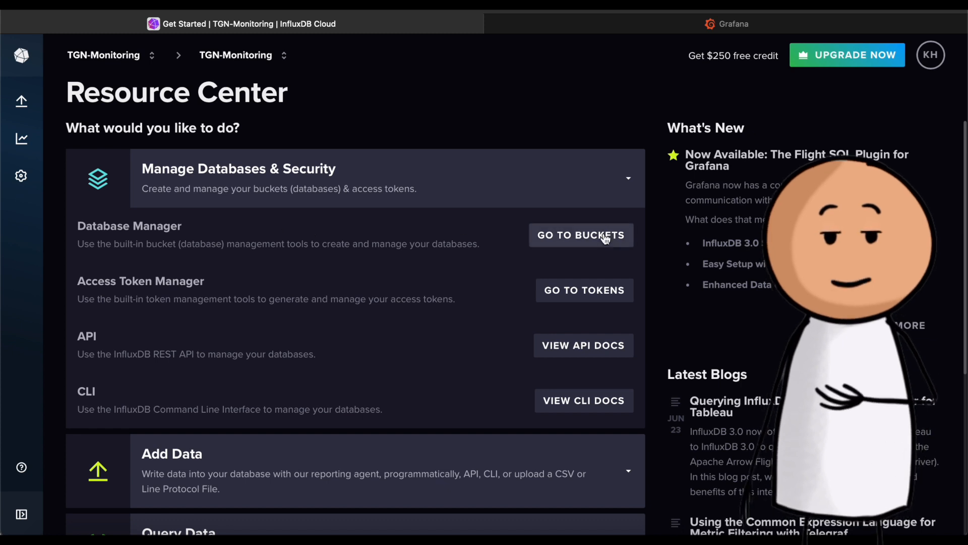
click(580, 235)
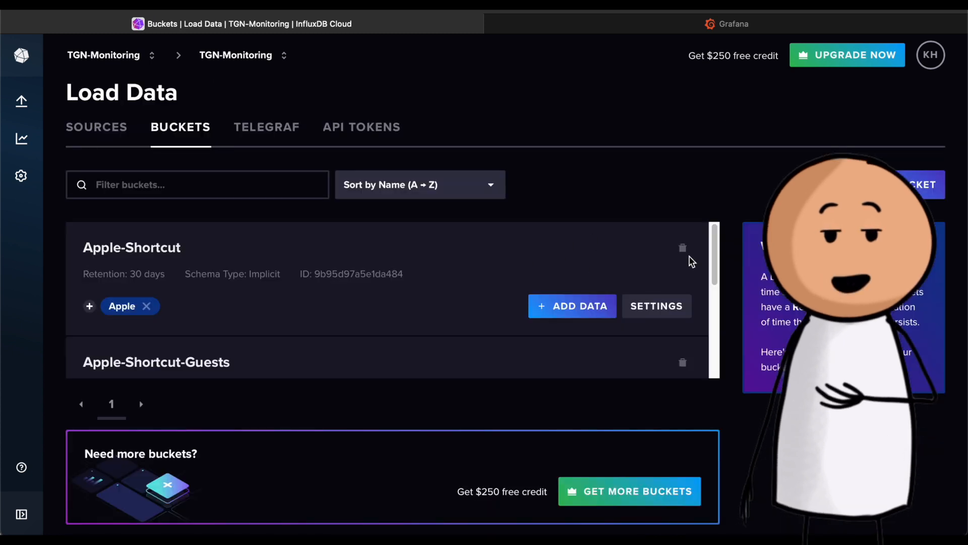
scroll(716, 260, down, 3)
scroll(716, 260, up, 3)
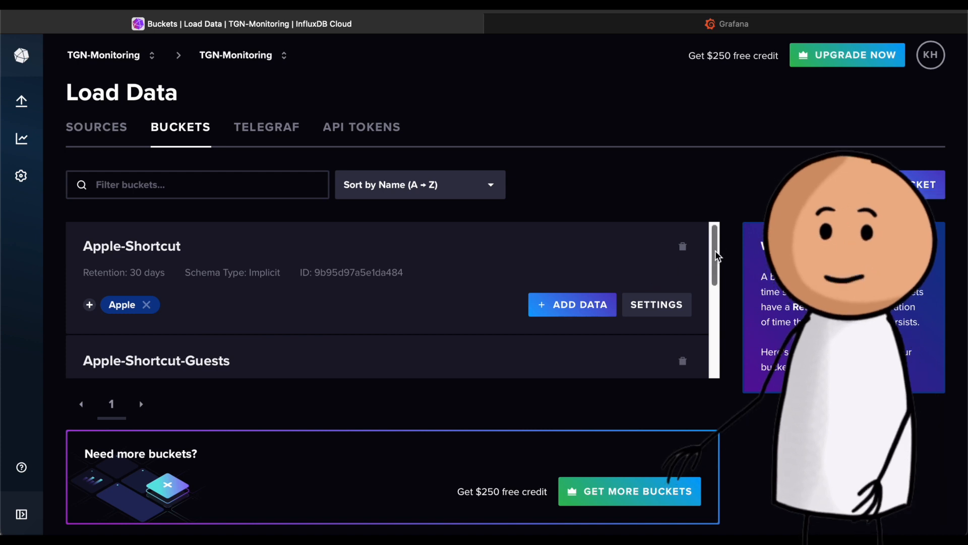
drag(717, 255, 717, 295)
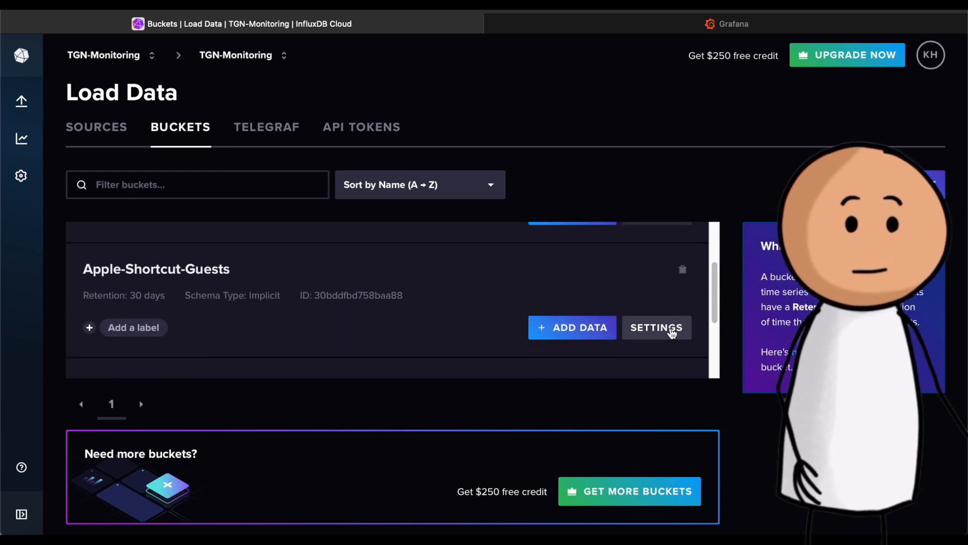
click(656, 327)
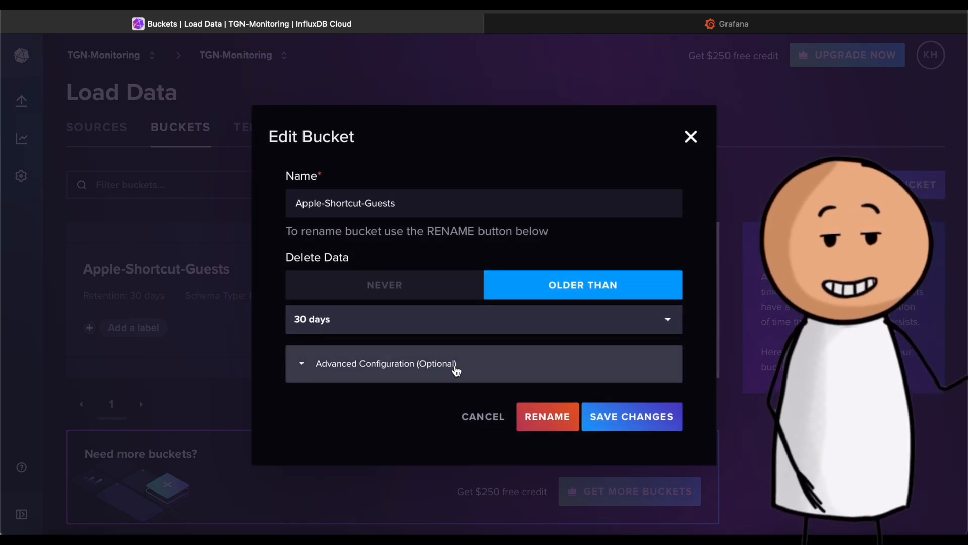
click(445, 371)
click(465, 333)
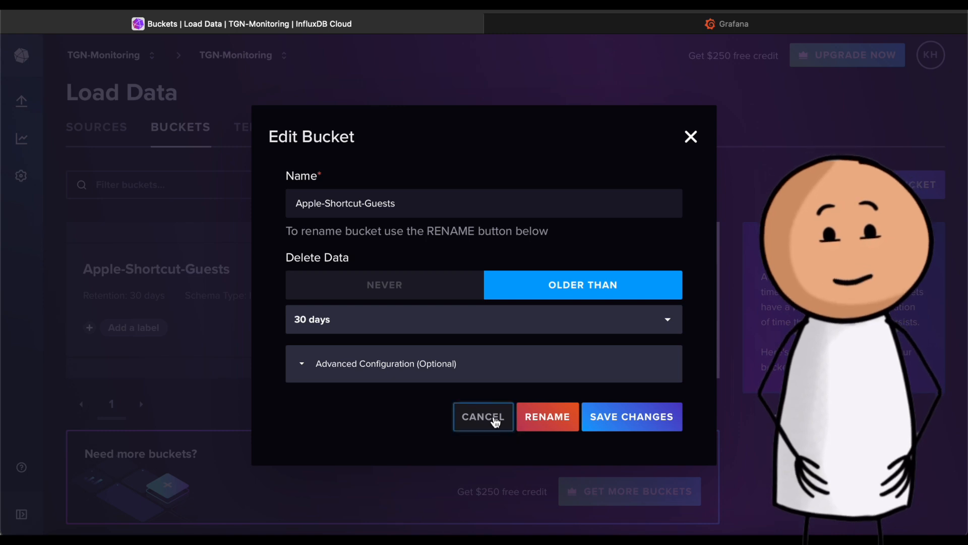
click(492, 417)
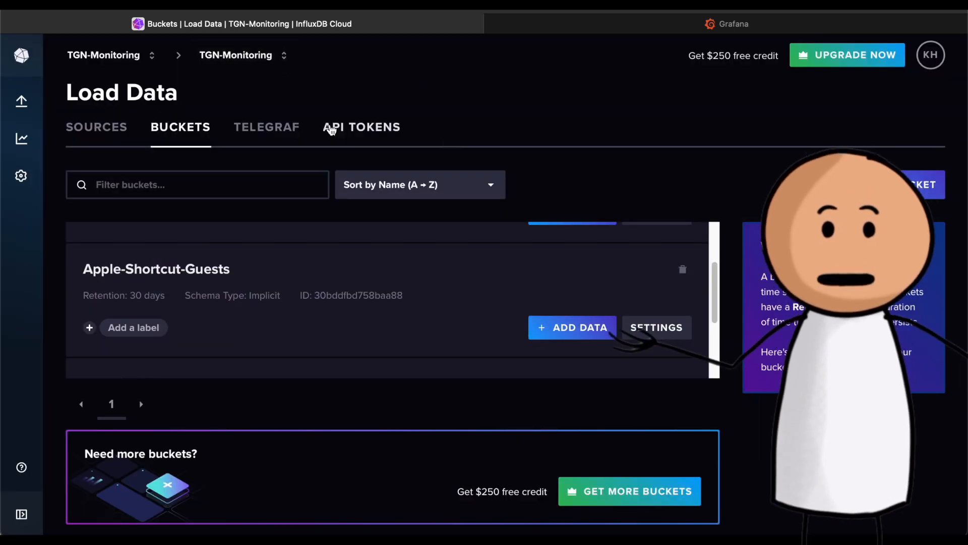
click(370, 130)
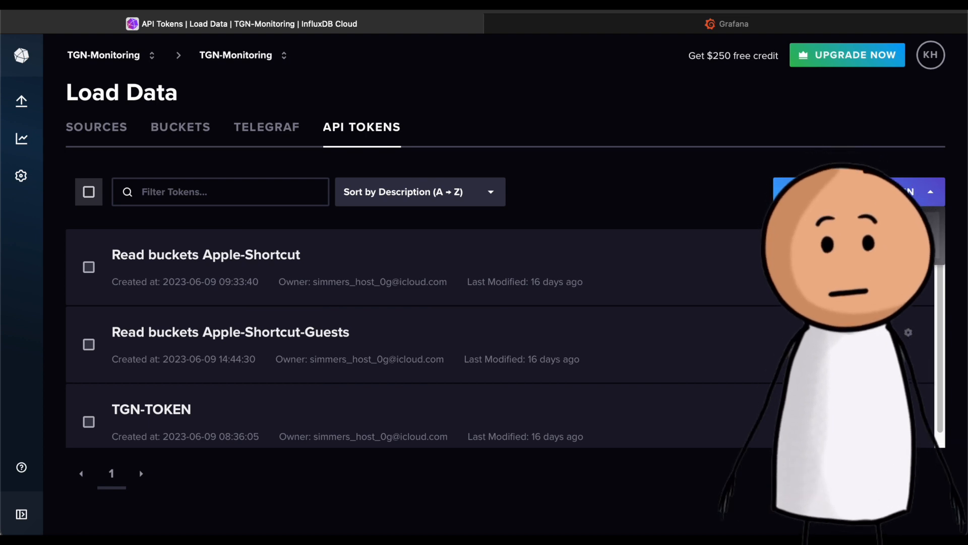
click(856, 192)
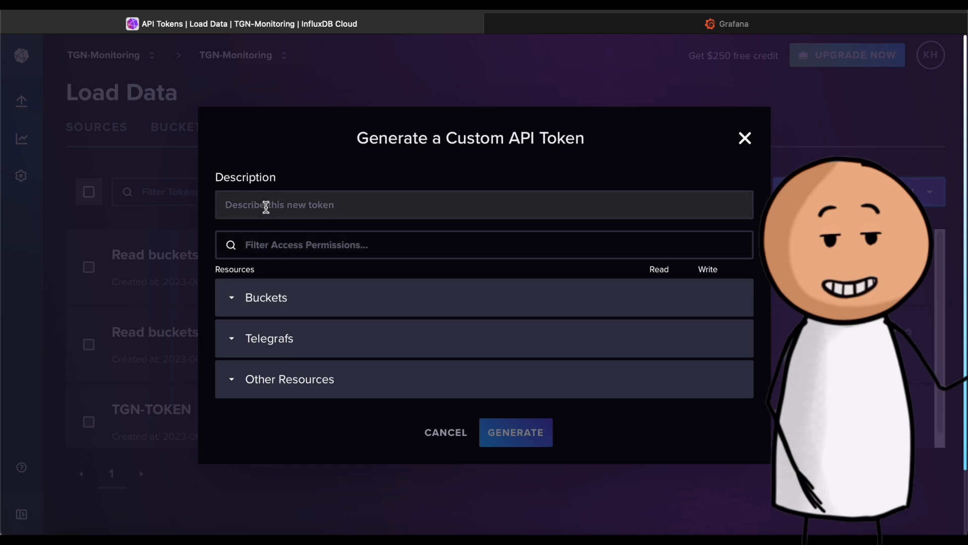
click(266, 206)
text(name_name)
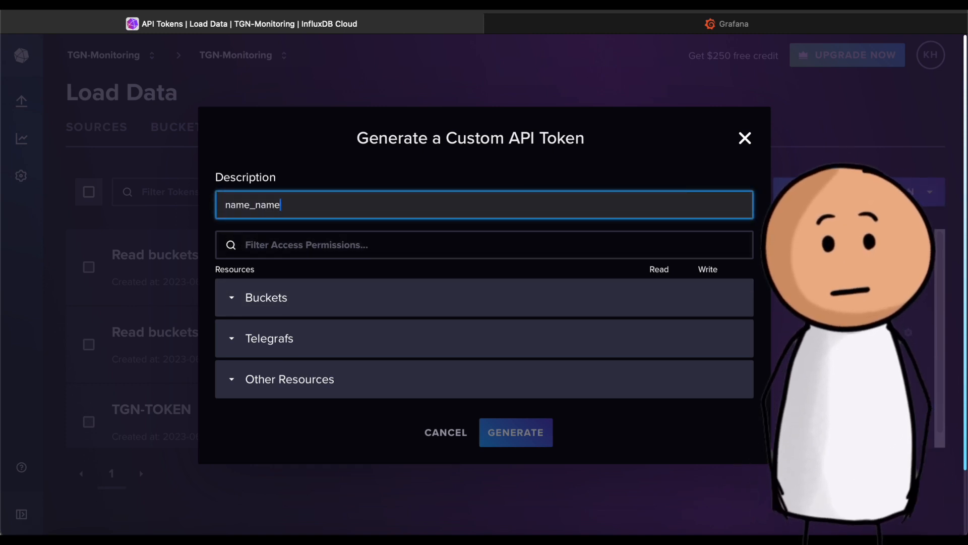
click(280, 298)
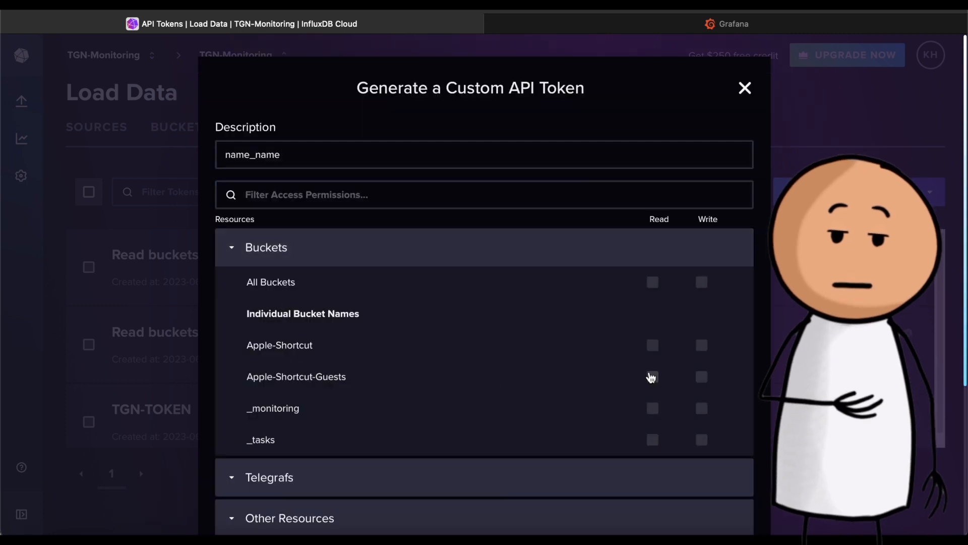
click(653, 376)
click(701, 378)
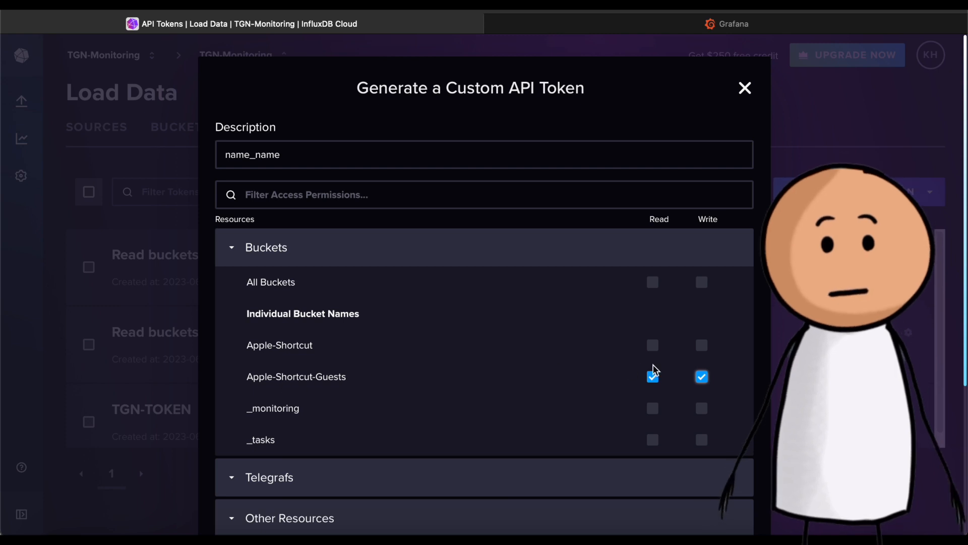
scroll(659, 370, down, 2)
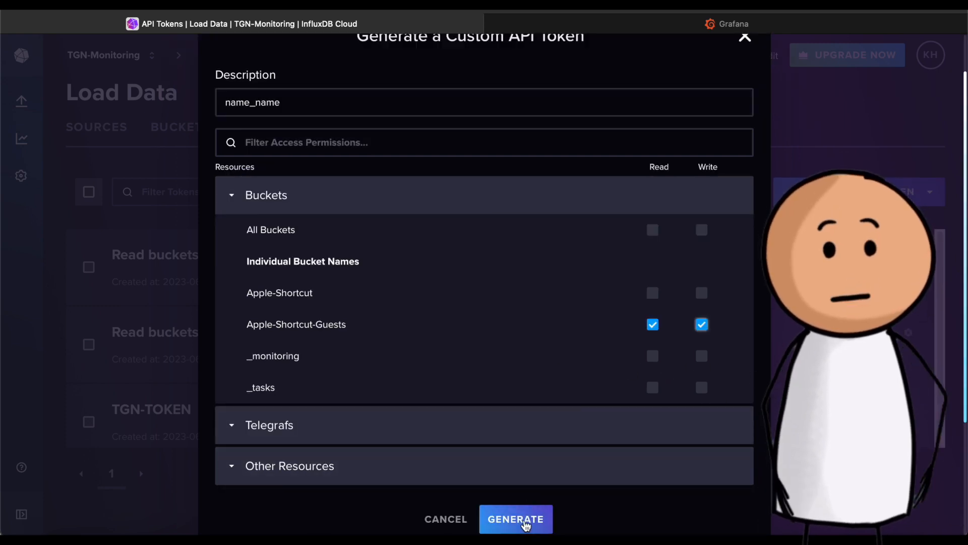
click(526, 521)
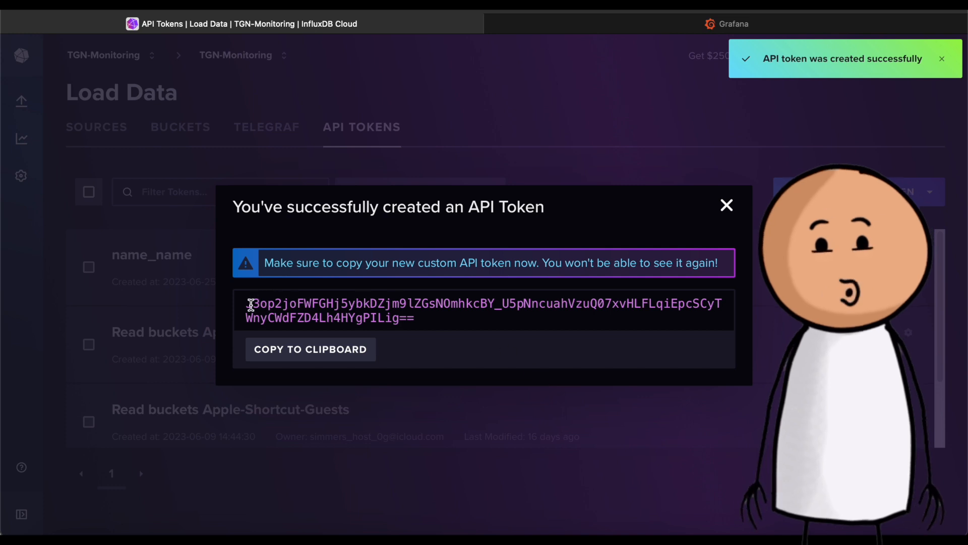
drag(388, 317, 240, 302)
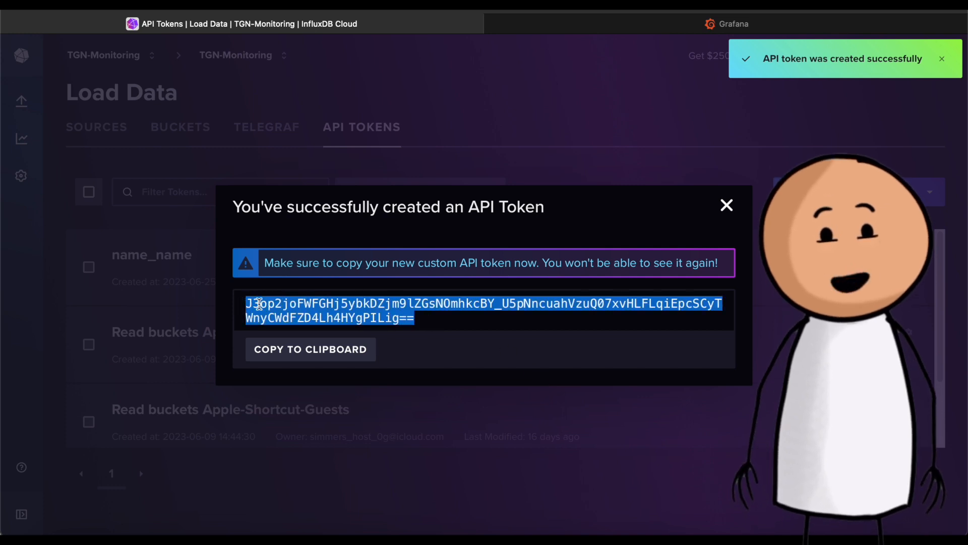
click(462, 327)
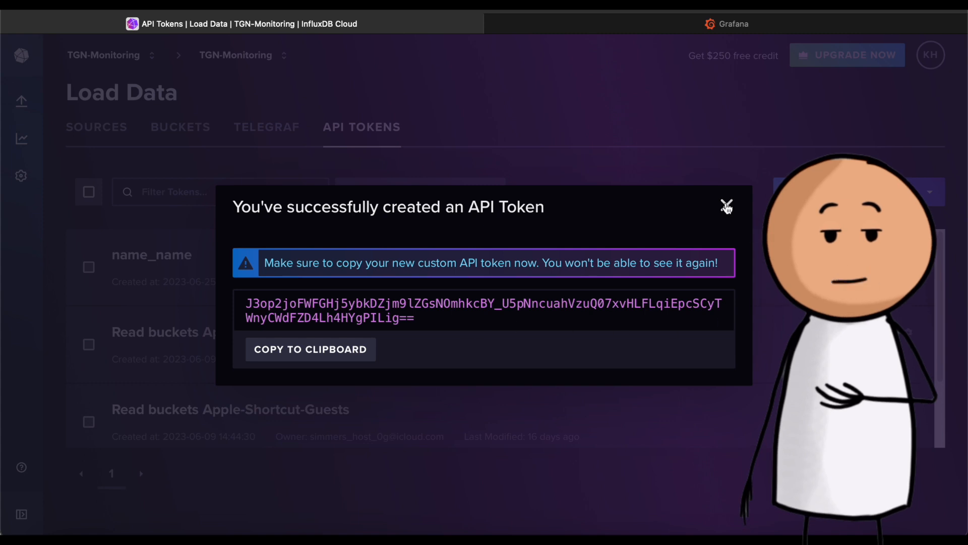
click(726, 206)
click(871, 267)
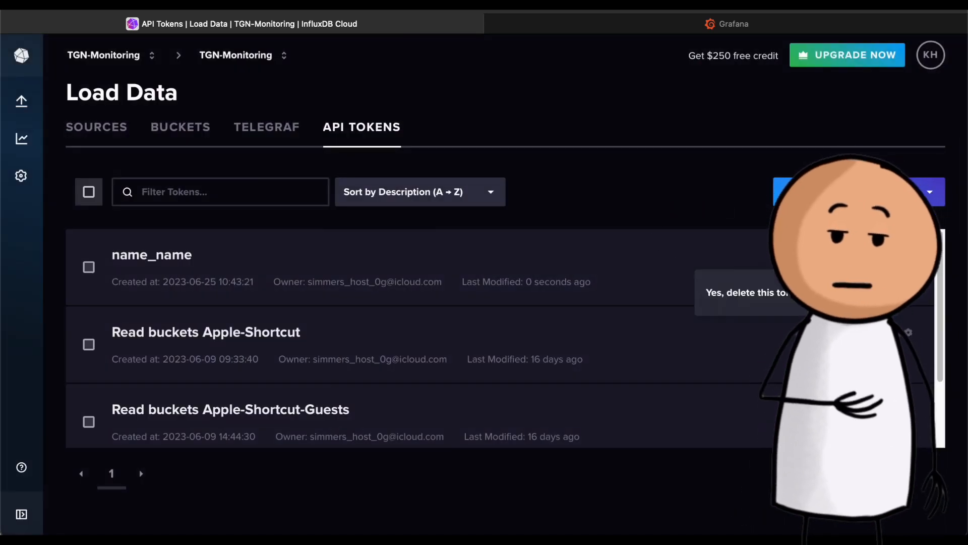
click(757, 289)
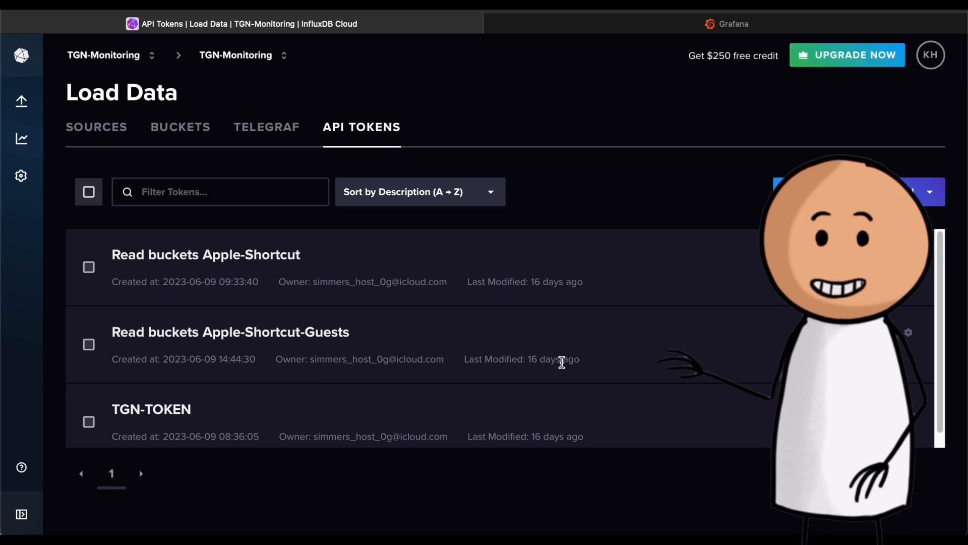
Go through Administration to the data sources list and start filtering for InfluxDB
click(731, 24)
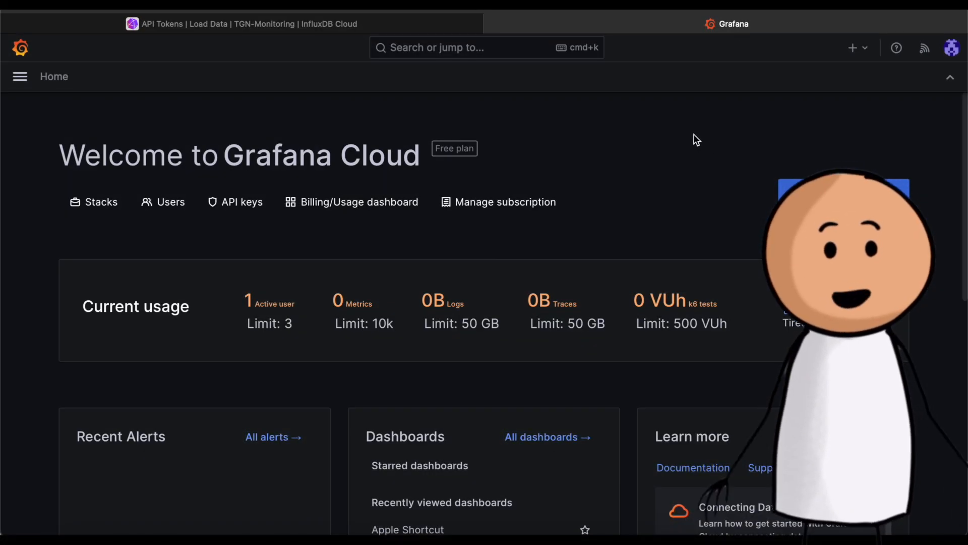
click(21, 77)
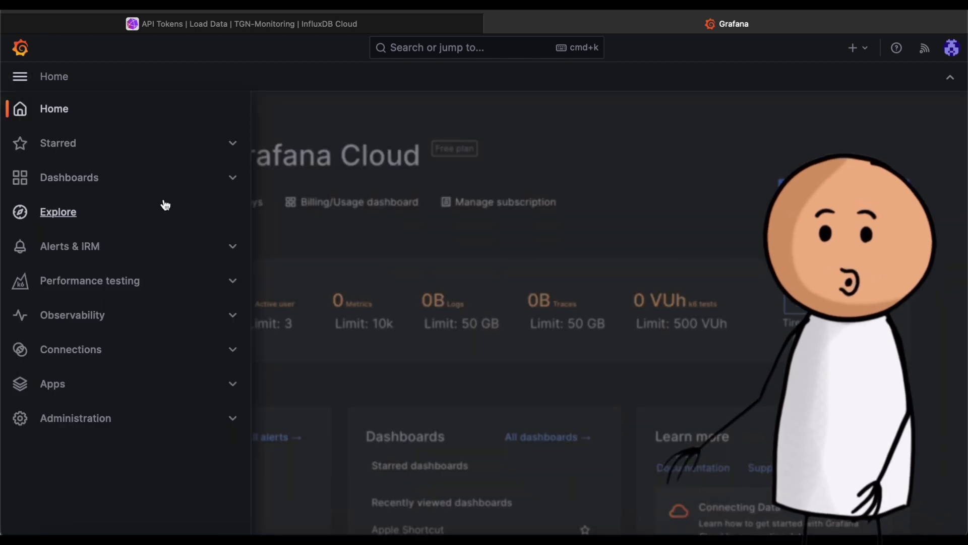
click(162, 428)
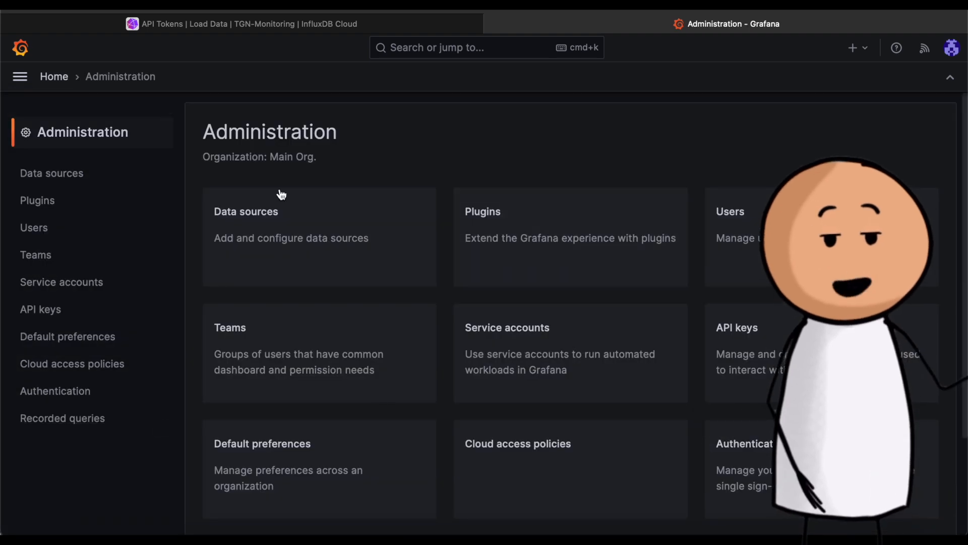
click(271, 236)
click(347, 258)
text(inf)
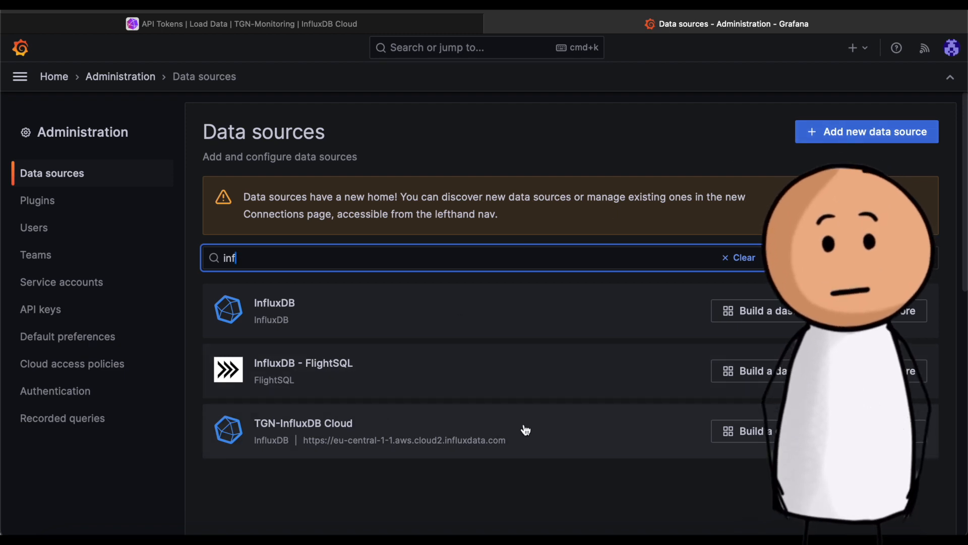
Inspect TGN-InfluxDB Cloud's Flux query language setting and its full URL
click(589, 434)
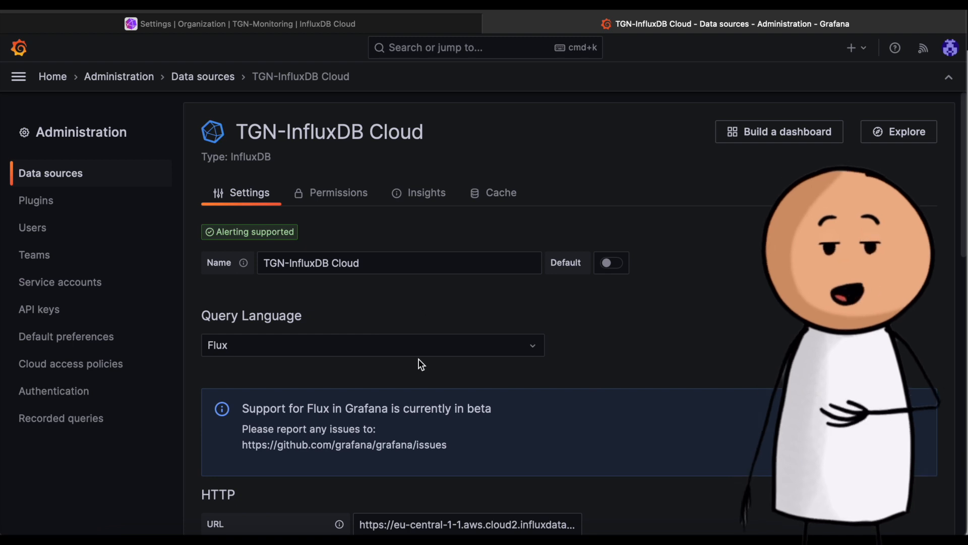
click(420, 345)
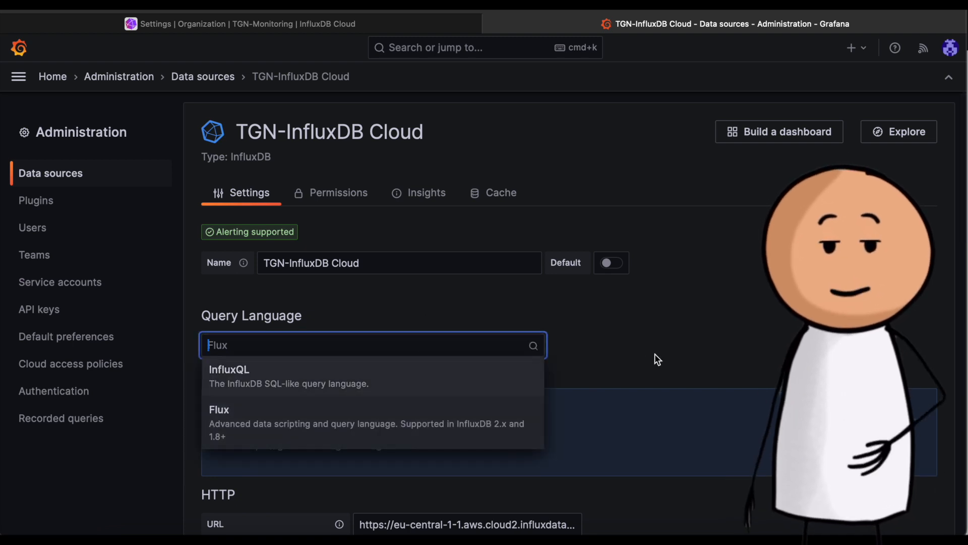
click(406, 424)
scroll(652, 365, down, 5)
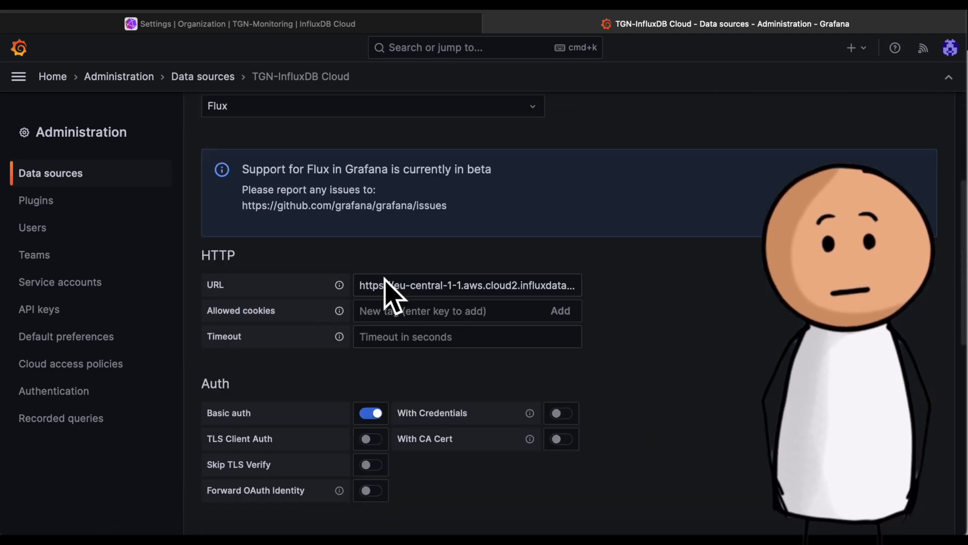
drag(382, 285, 584, 291)
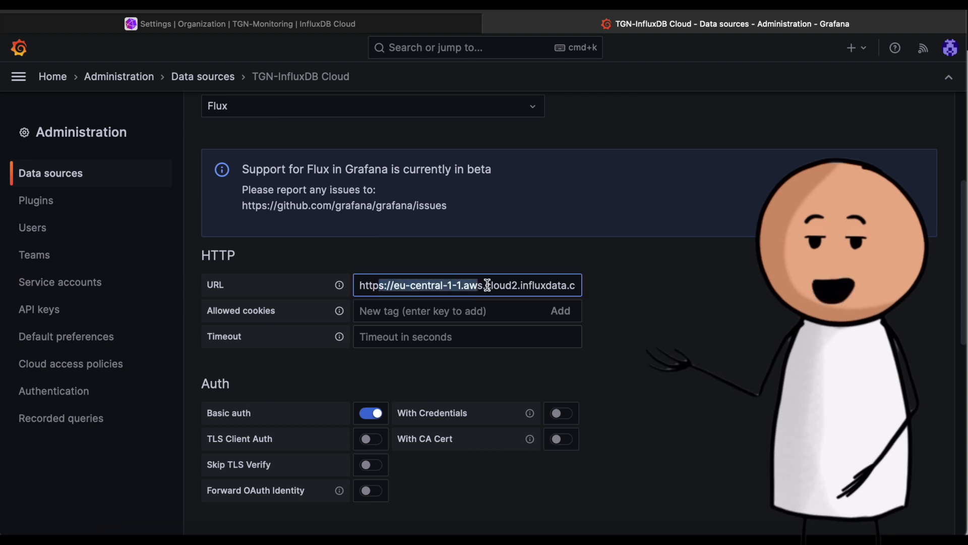
click(599, 294)
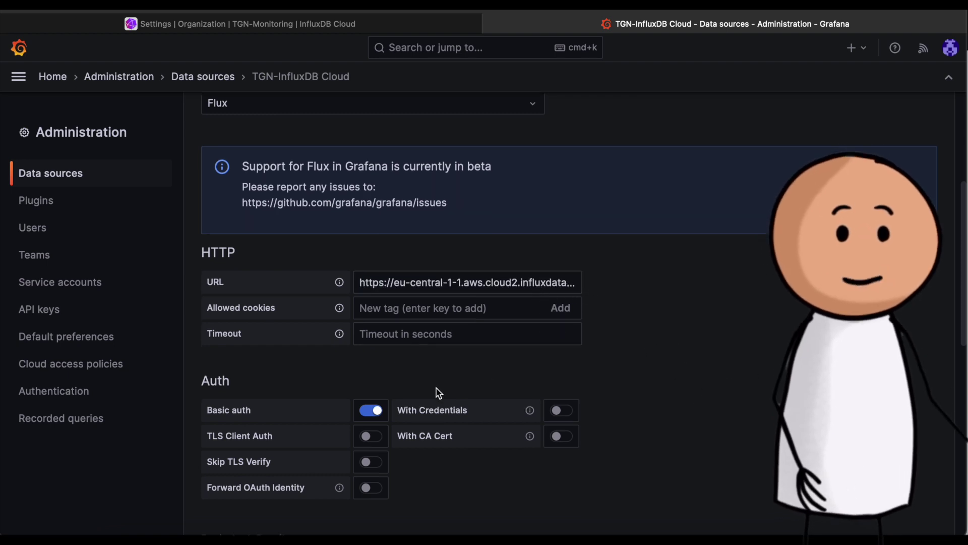
scroll(401, 368, down, 5)
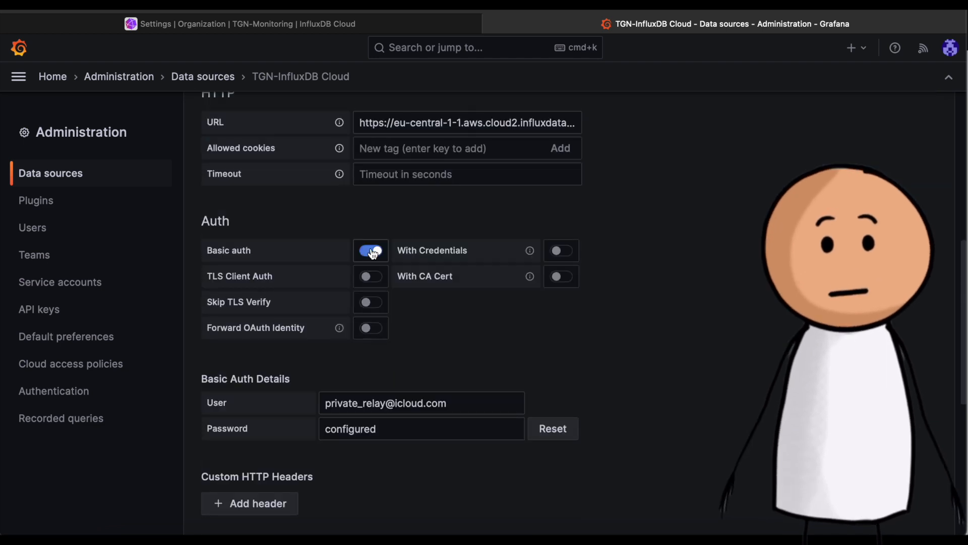
scroll(351, 242, down, 1)
scroll(288, 344, down, 1)
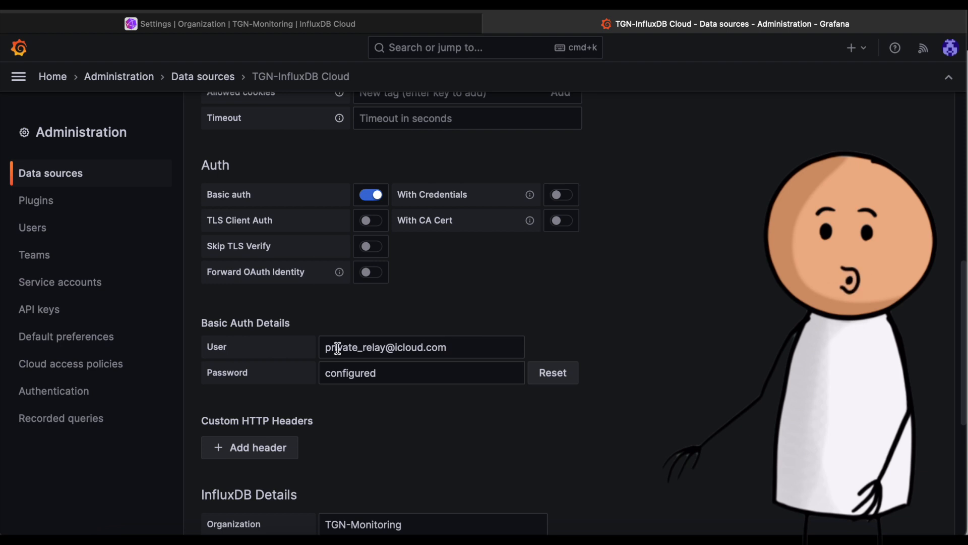
scroll(476, 347, down, 1)
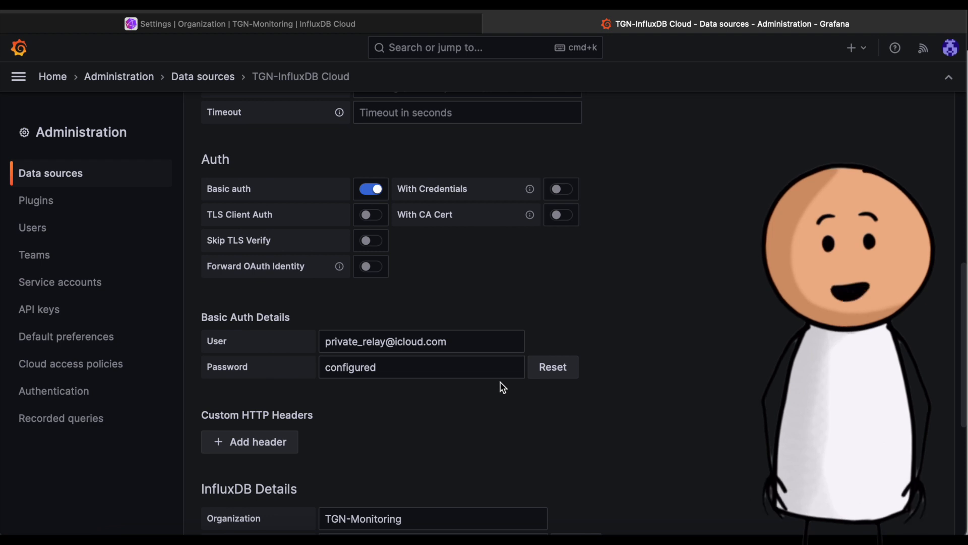
scroll(488, 387, down, 1)
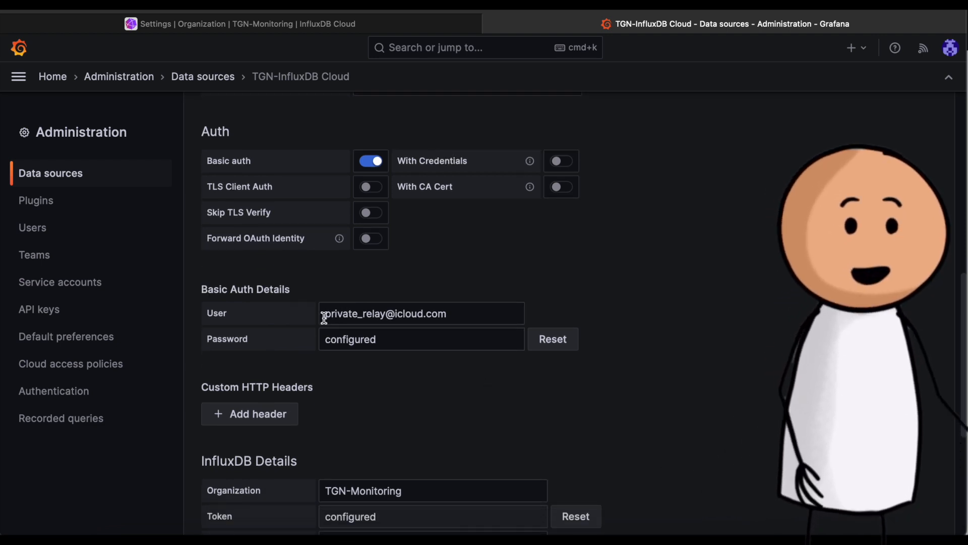
scroll(470, 419, down, 5)
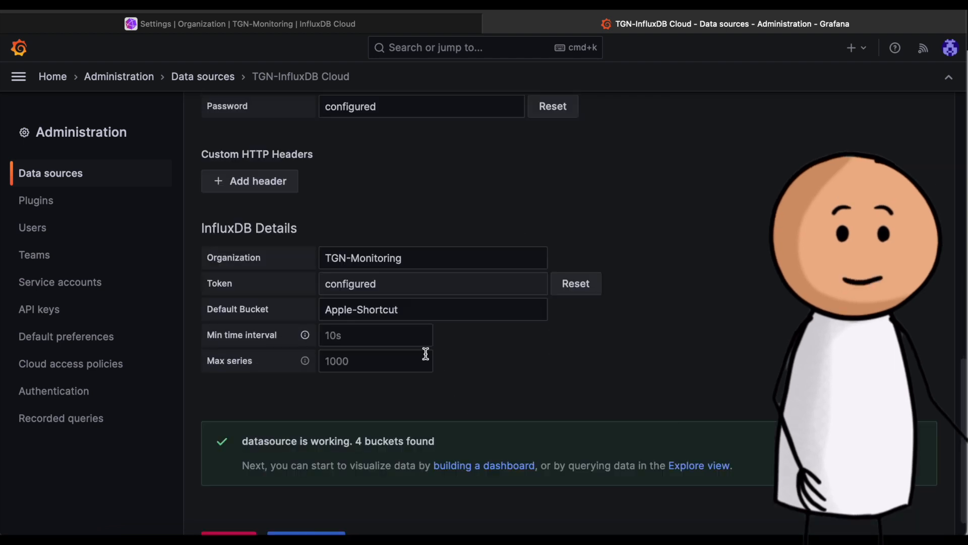
drag(409, 257, 323, 259)
Check the Organization and the Apple-Shortcut default bucket name
click(431, 230)
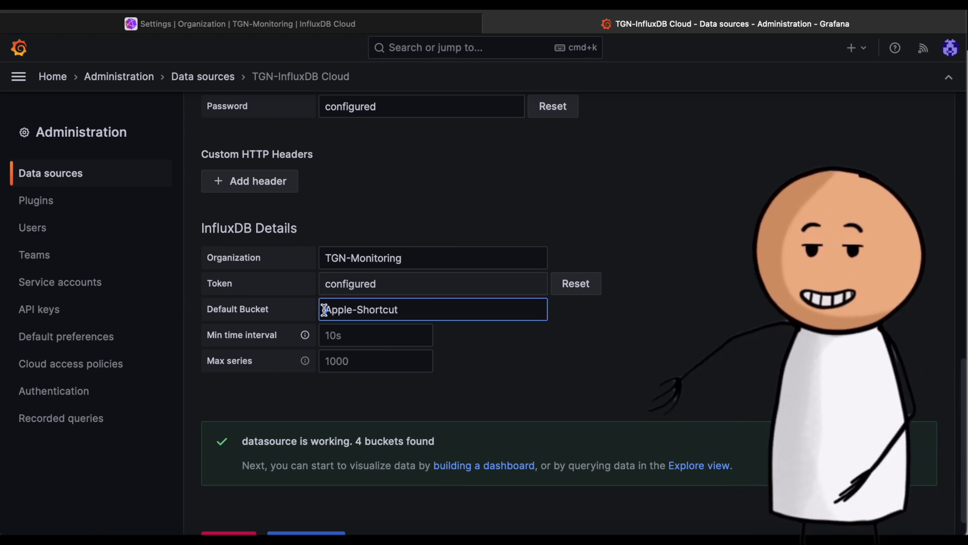
drag(324, 310, 410, 309)
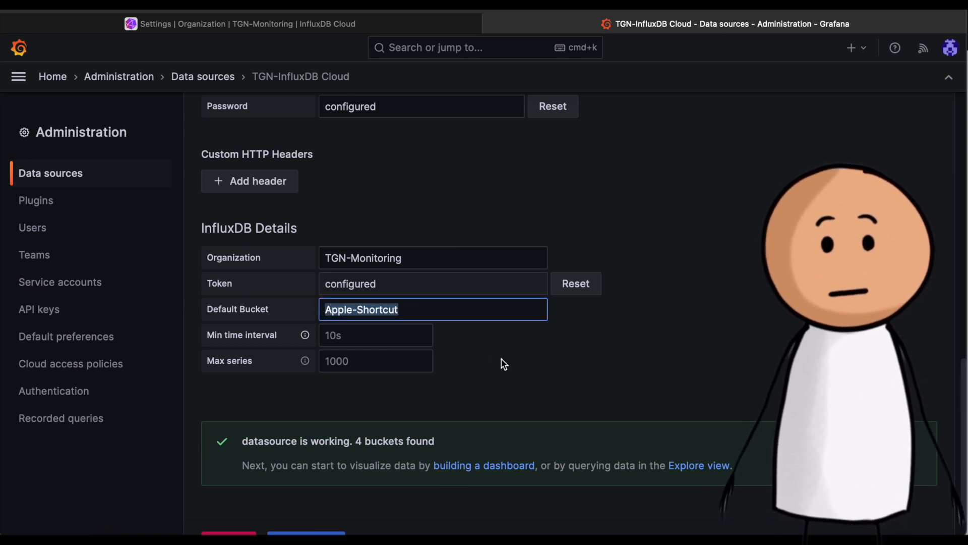
click(480, 368)
scroll(479, 367, down, 1)
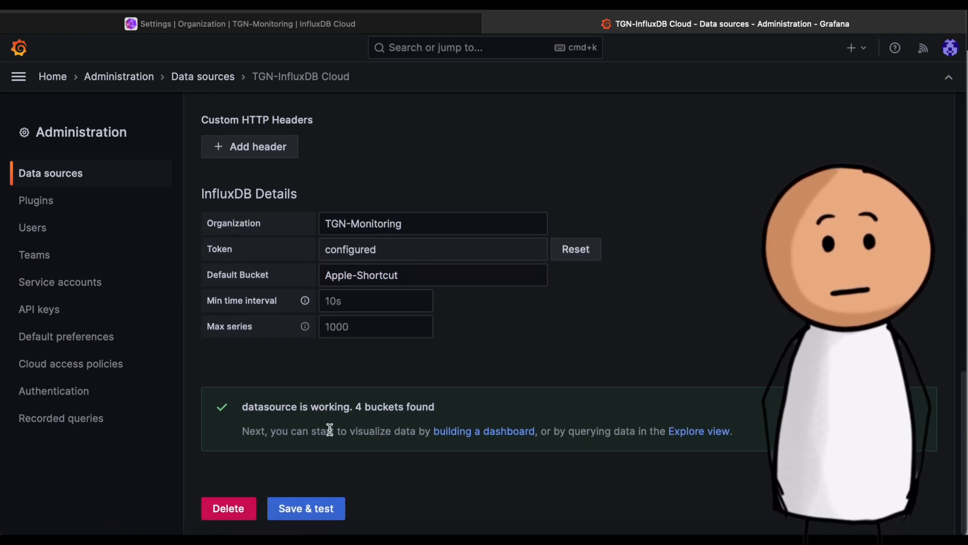
scroll(325, 515, up, 1)
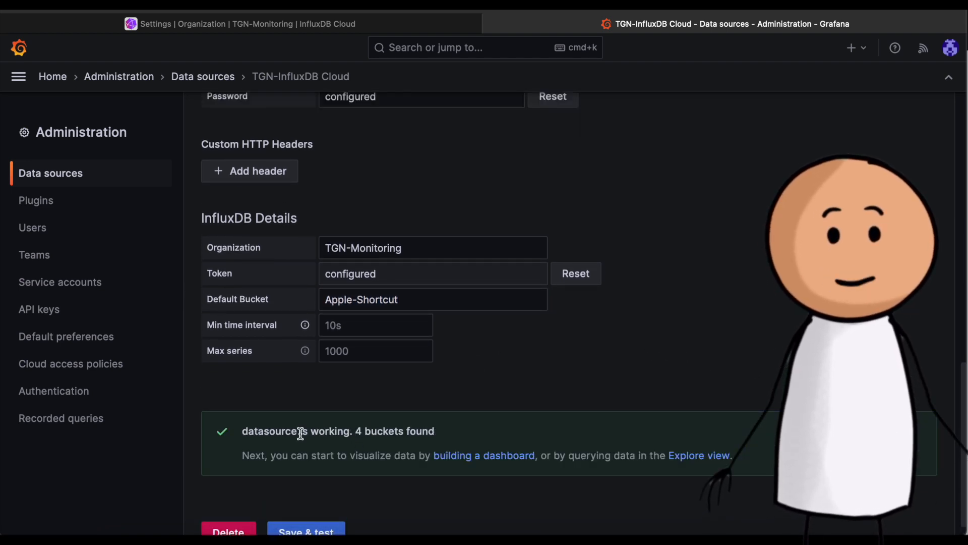
scroll(567, 340, up, 2)
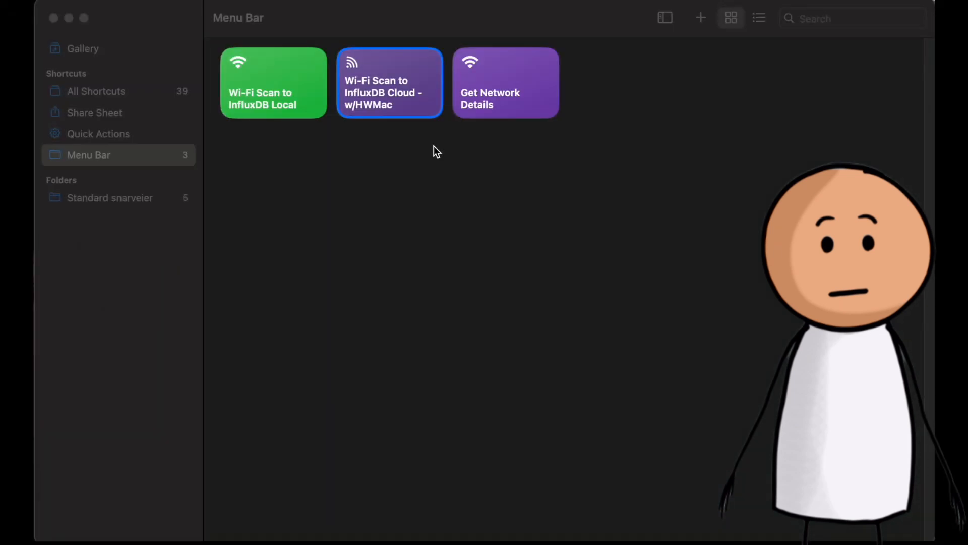
mouse_move(389, 84)
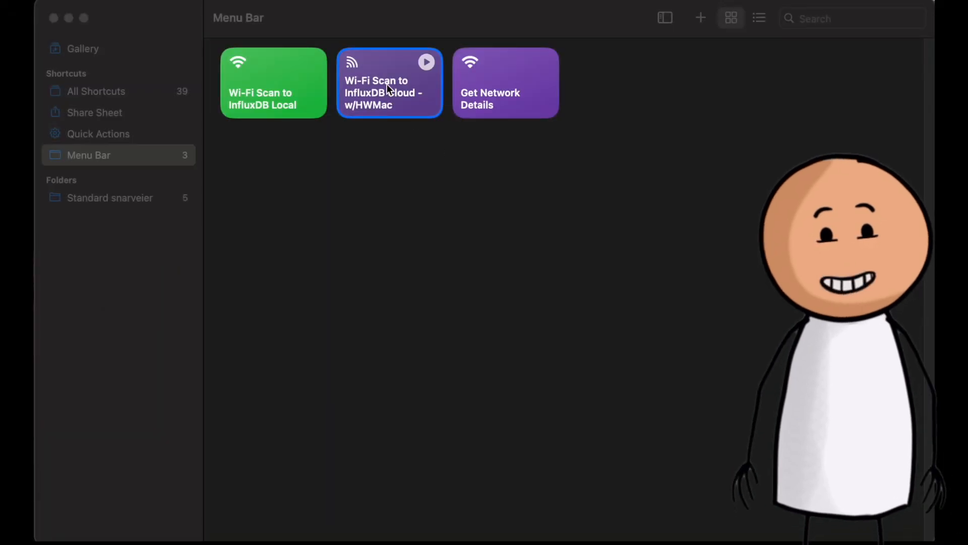
Inspect the first action's Wi-Fi source and its fetchable details, keeping Network Name
double_click(413, 98)
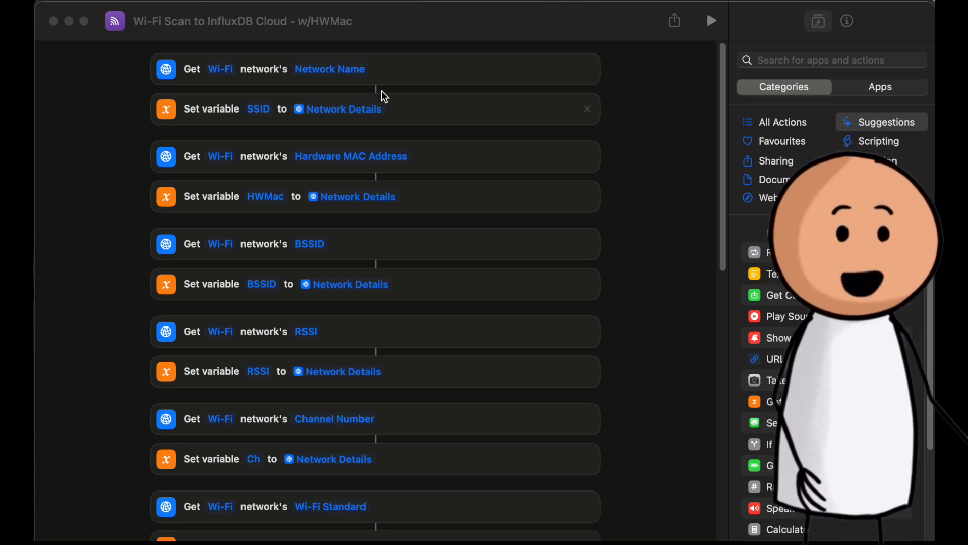
click(230, 71)
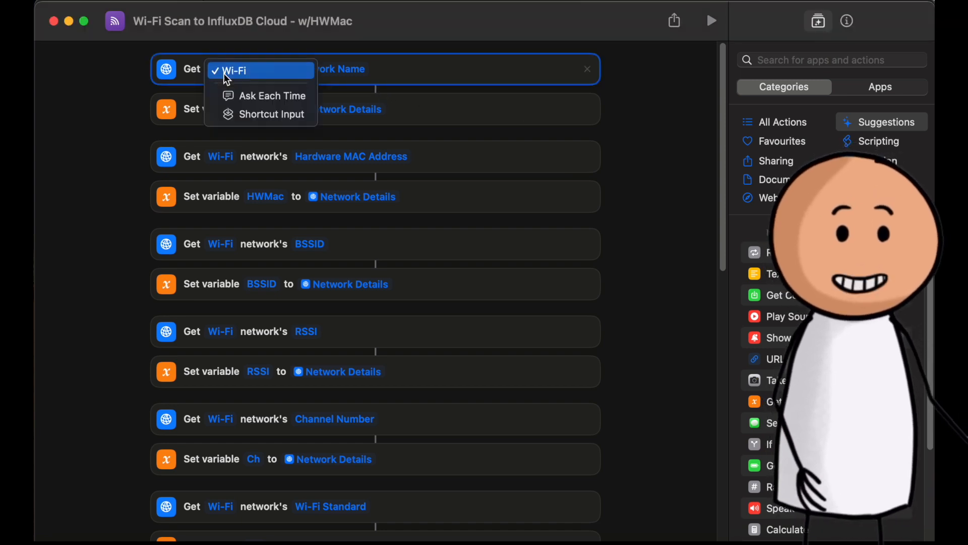
click(390, 65)
click(348, 69)
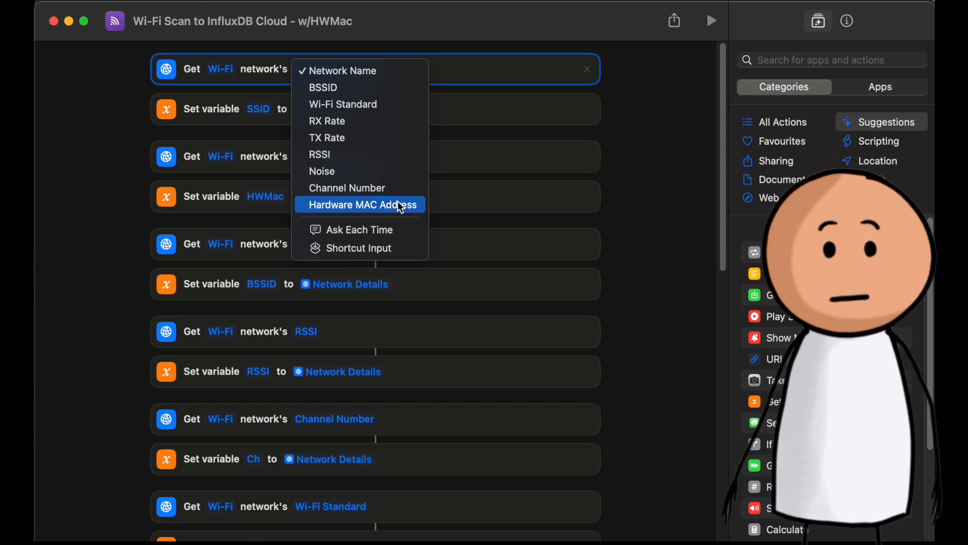
click(653, 78)
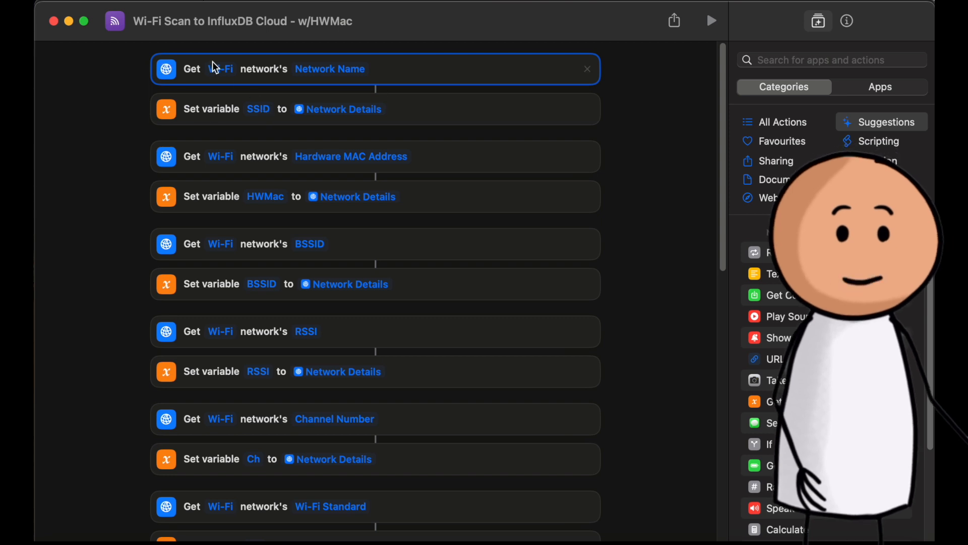
click(422, 156)
click(437, 200)
click(451, 245)
click(458, 284)
click(469, 325)
click(481, 373)
click(480, 425)
click(480, 458)
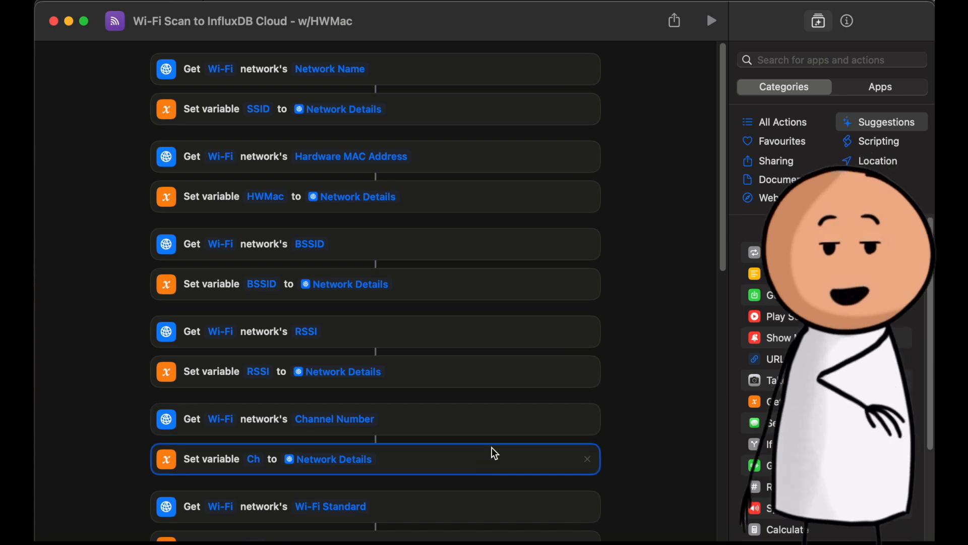
scroll(489, 444, down, 3)
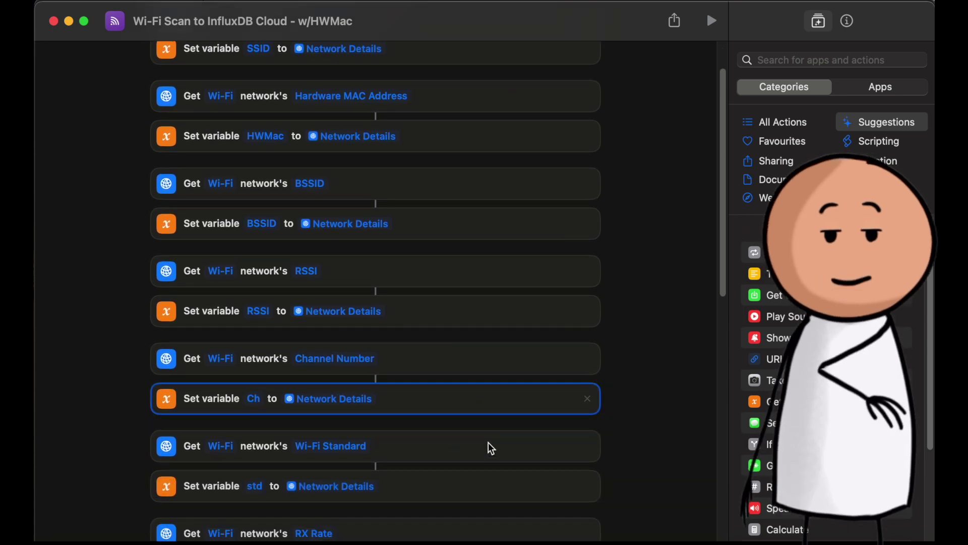
click(488, 443)
click(498, 487)
scroll(494, 433, down, 5)
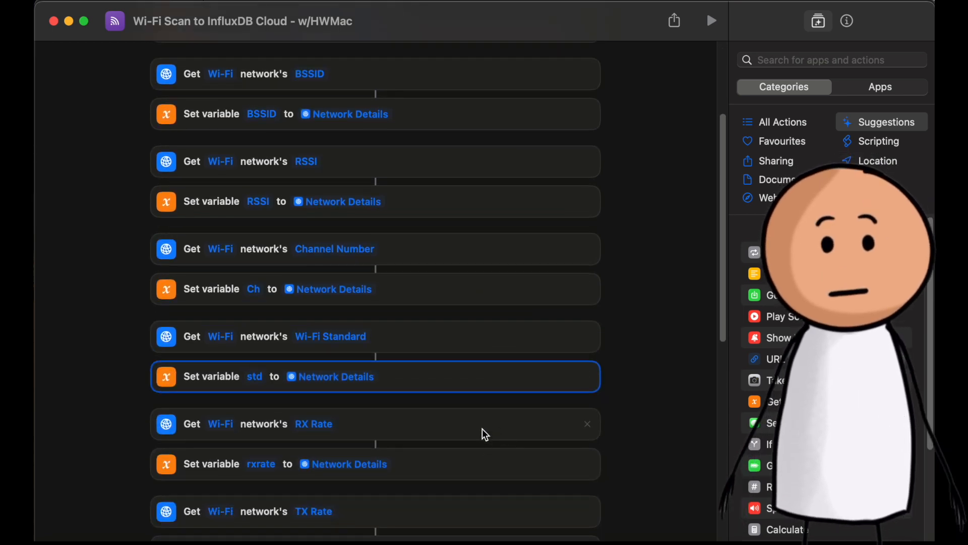
click(481, 422)
click(485, 459)
scroll(485, 454, down, 5)
click(478, 393)
click(479, 427)
key(Down)
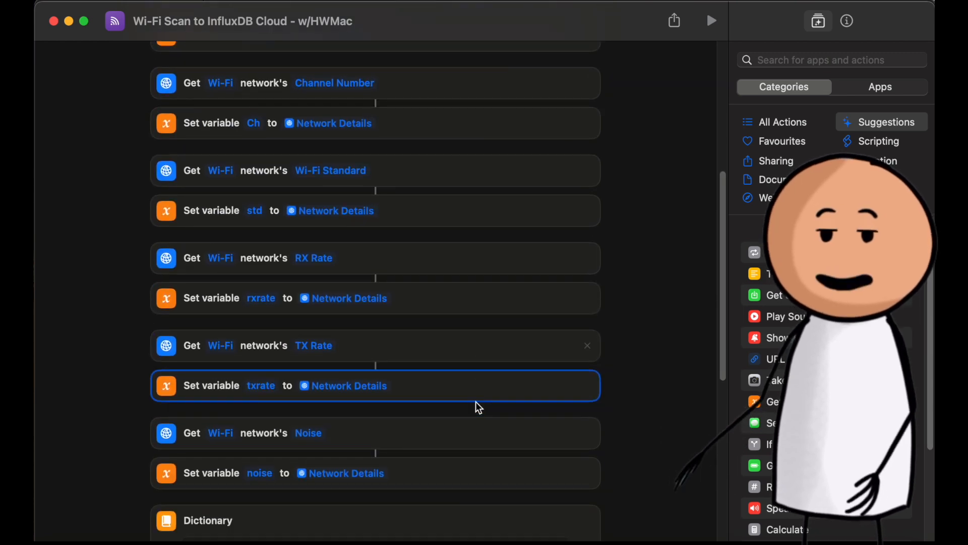
click(480, 477)
scroll(487, 402, down, 5)
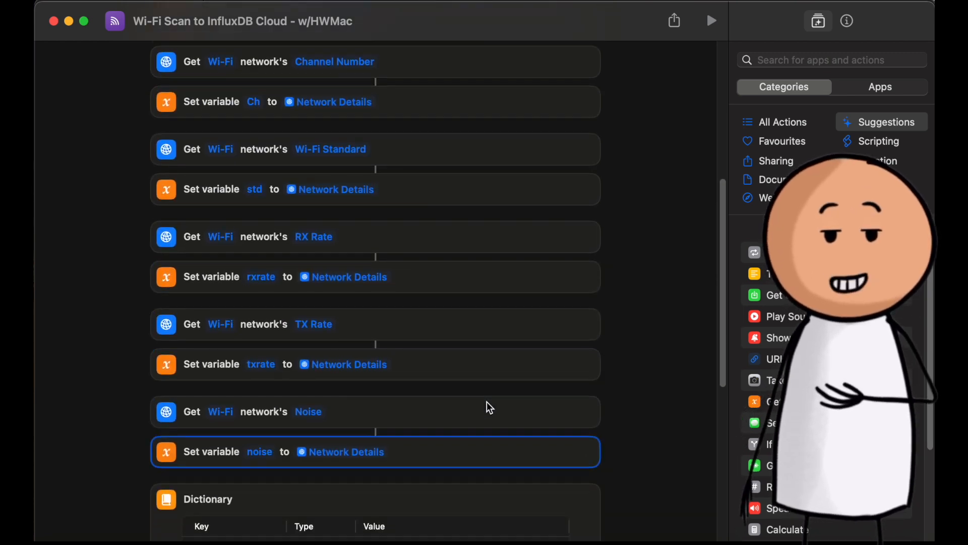
scroll(486, 402, down, 1)
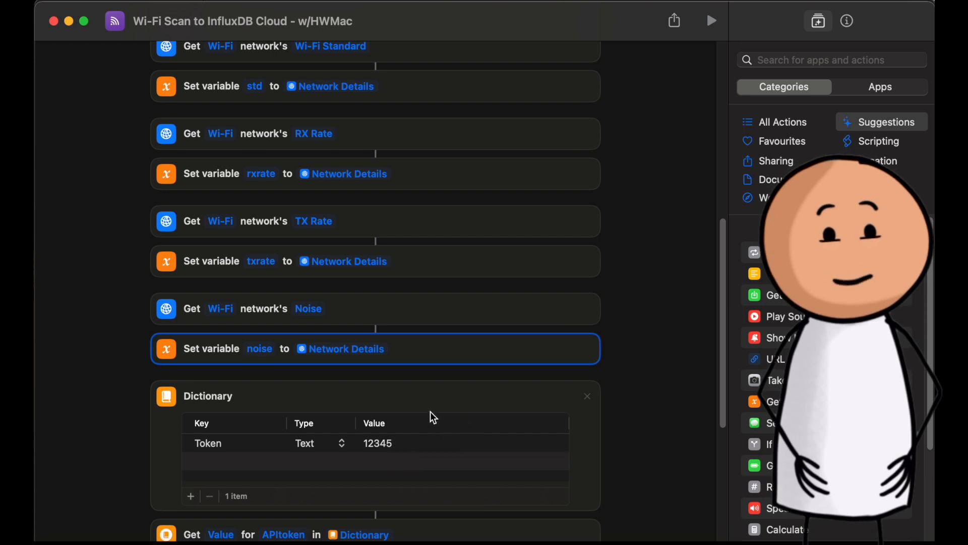
scroll(430, 410, down, 3)
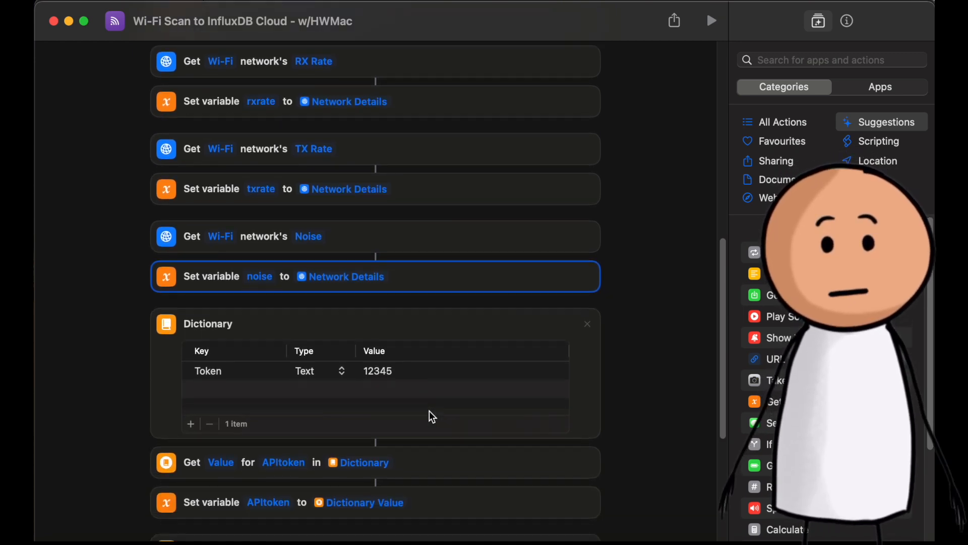
scroll(429, 411, down, 3)
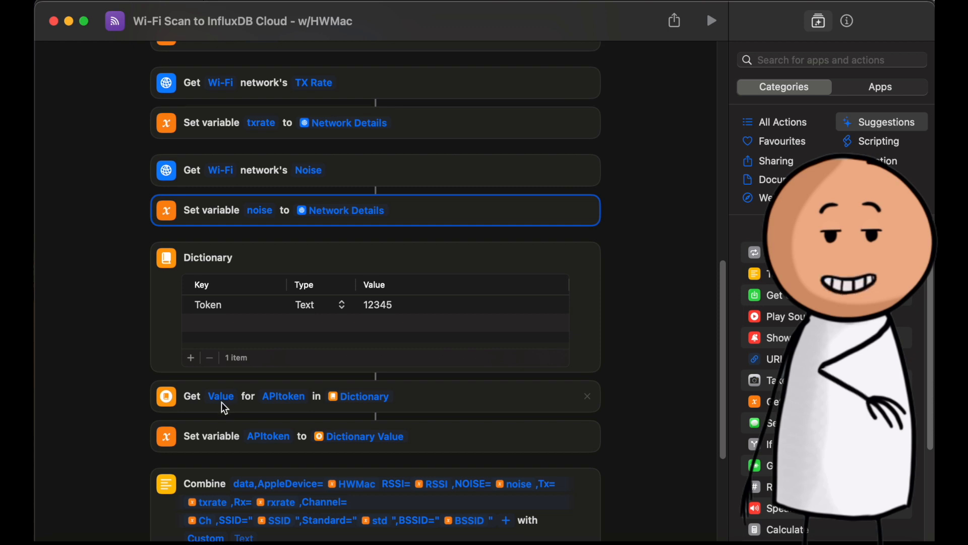
scroll(479, 418, down, 1)
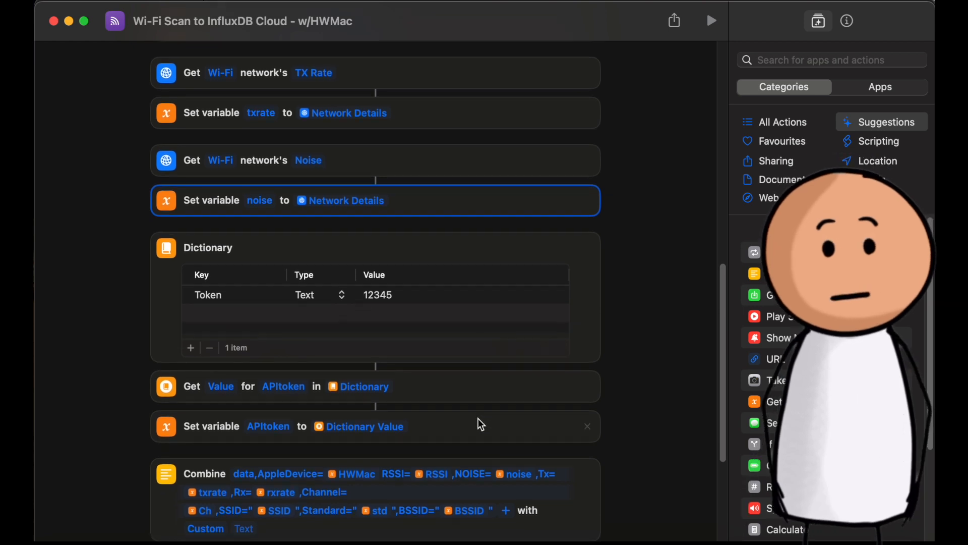
scroll(478, 419, down, 4)
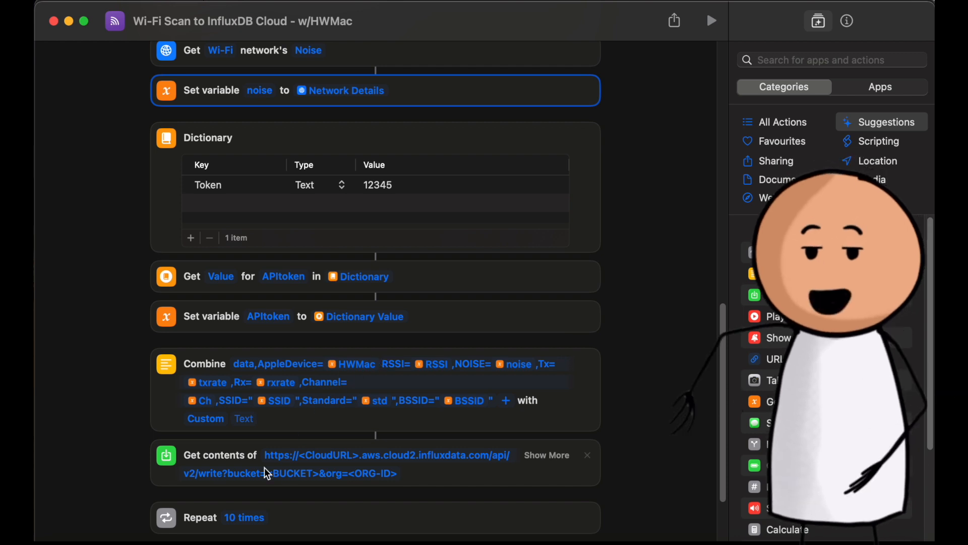
scroll(248, 448, down, 1)
scroll(247, 451, down, 1)
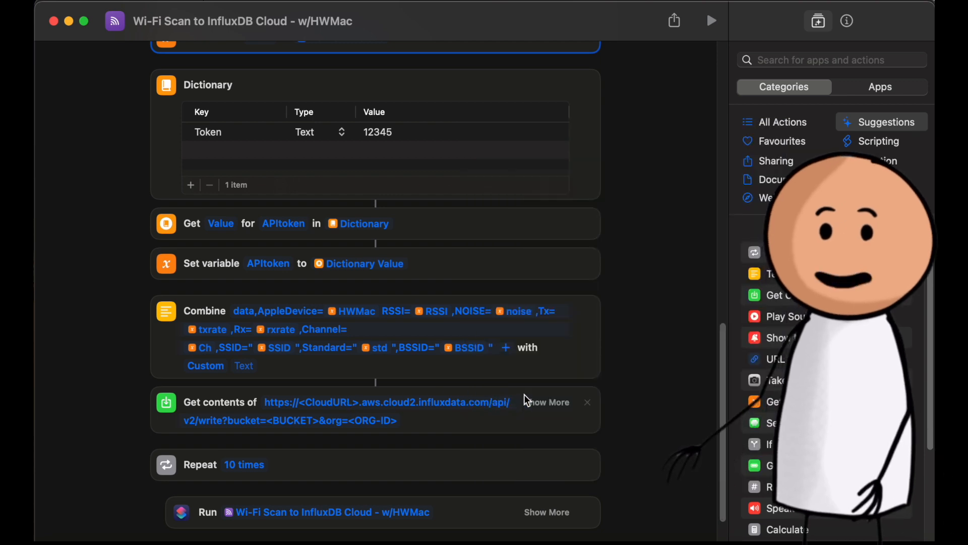
click(417, 415)
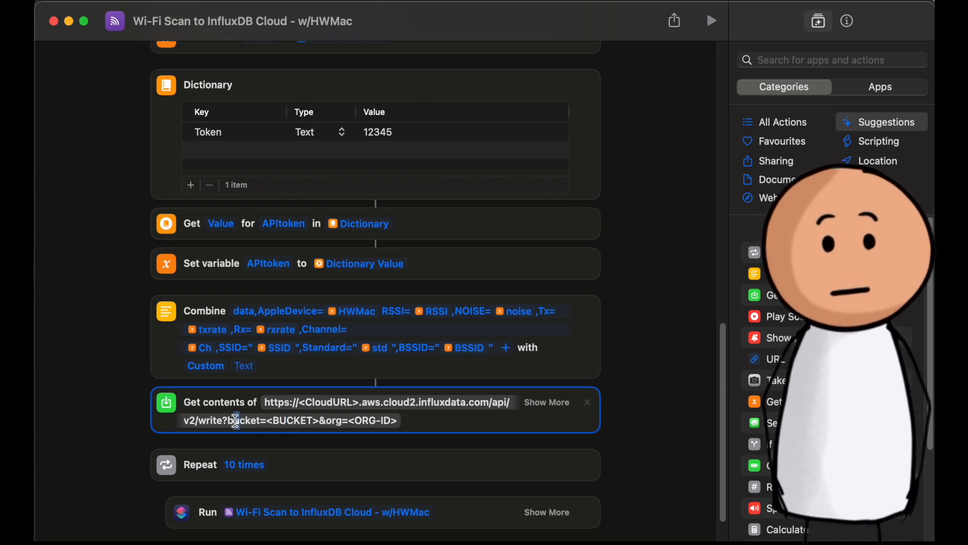
drag(266, 421, 395, 421)
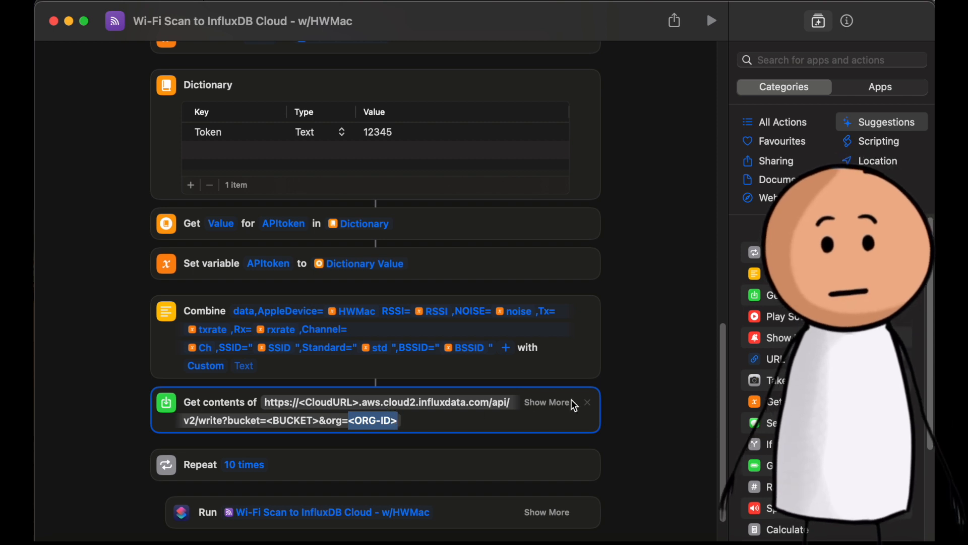
Expand the request to show its method and the Content-Type, Authorization and Accept headers
click(547, 402)
scroll(548, 419, down, 3)
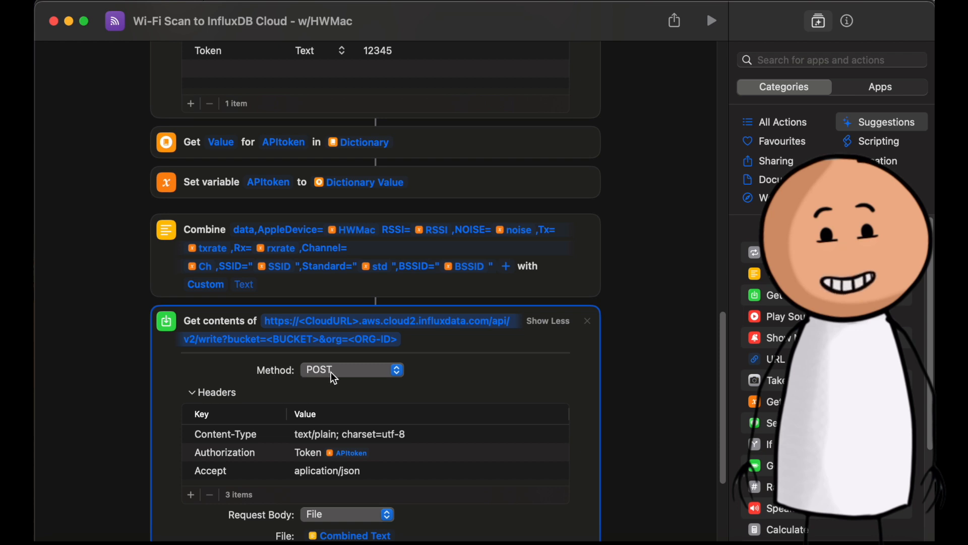
click(246, 433)
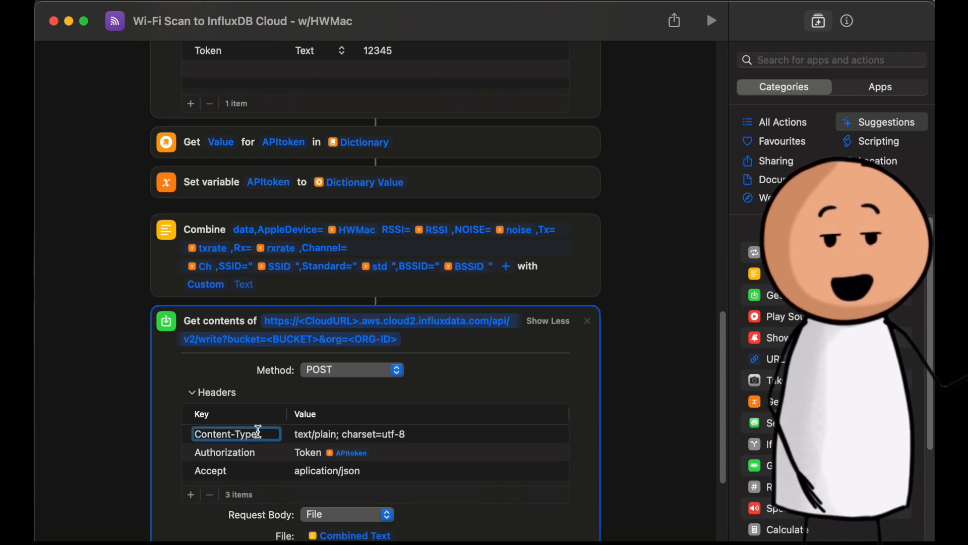
click(393, 436)
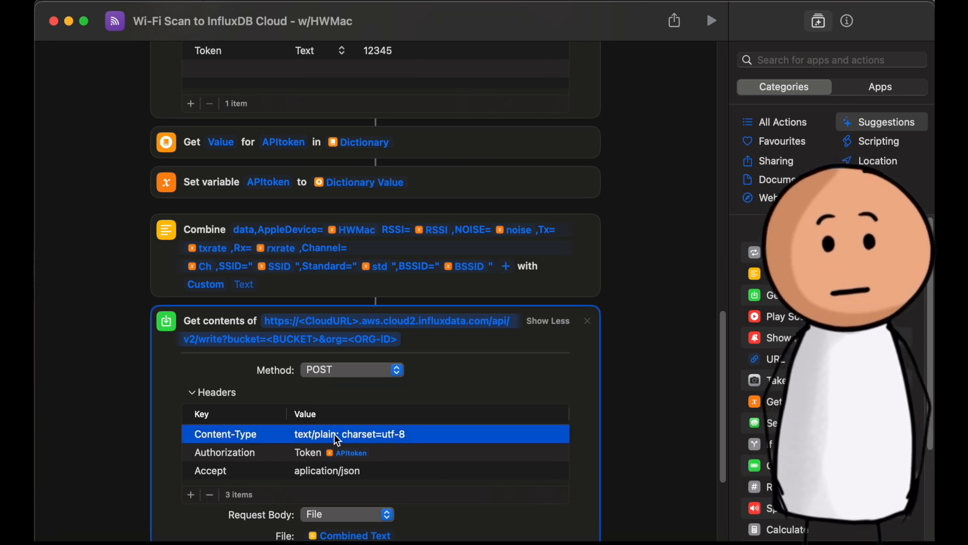
click(222, 455)
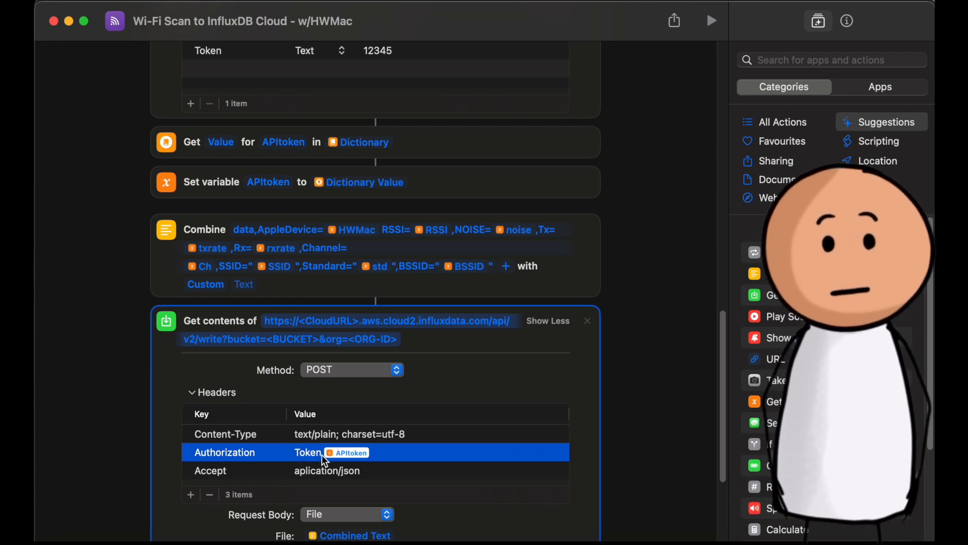
scroll(378, 449, down, 2)
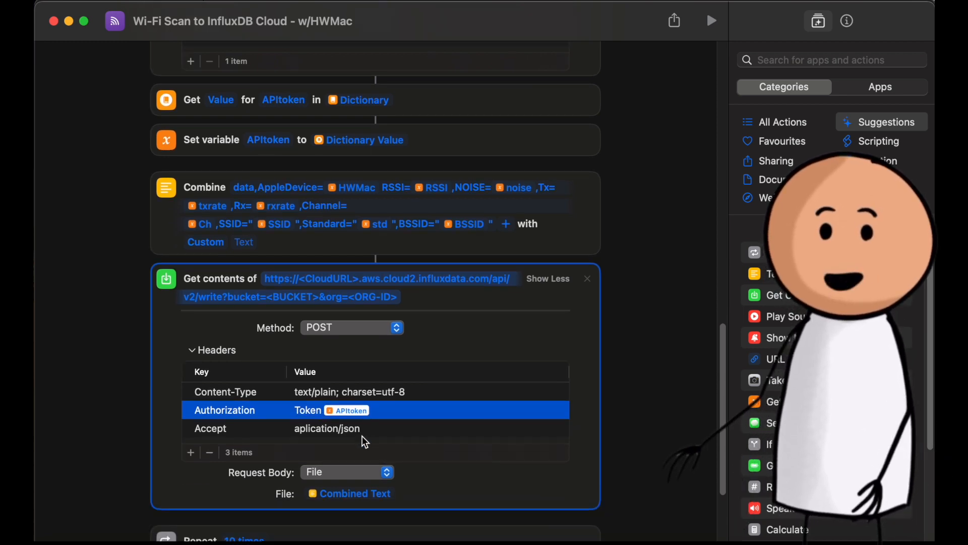
click(355, 428)
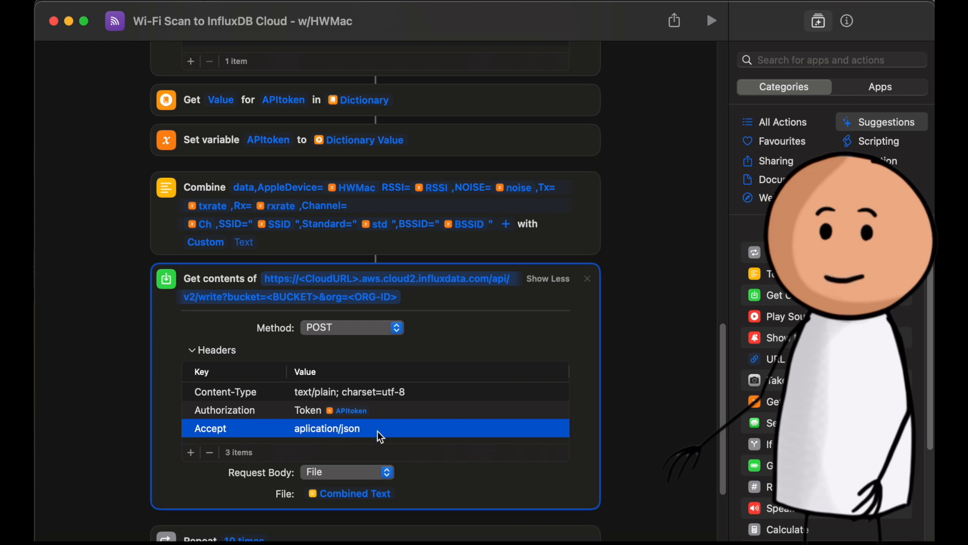
scroll(369, 425, down, 1)
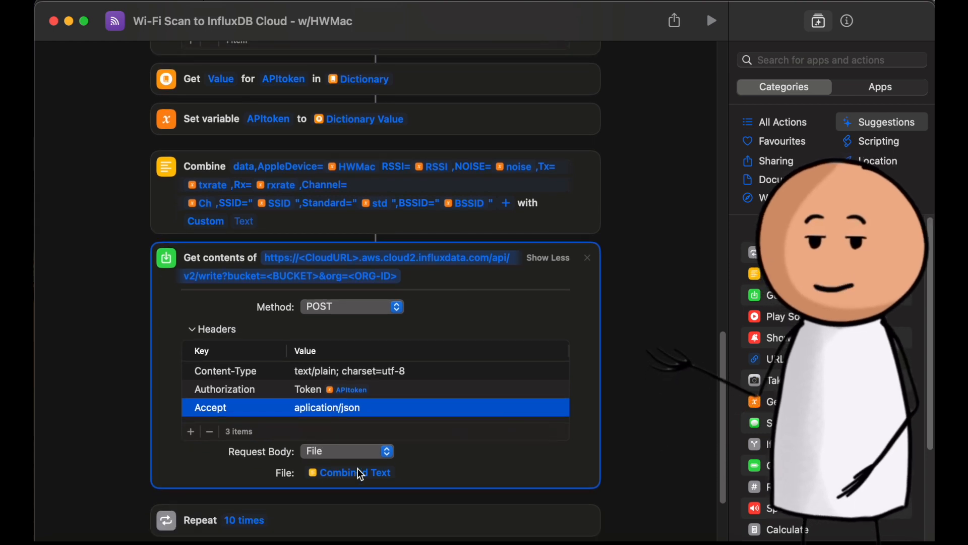
scroll(403, 450, down, 2)
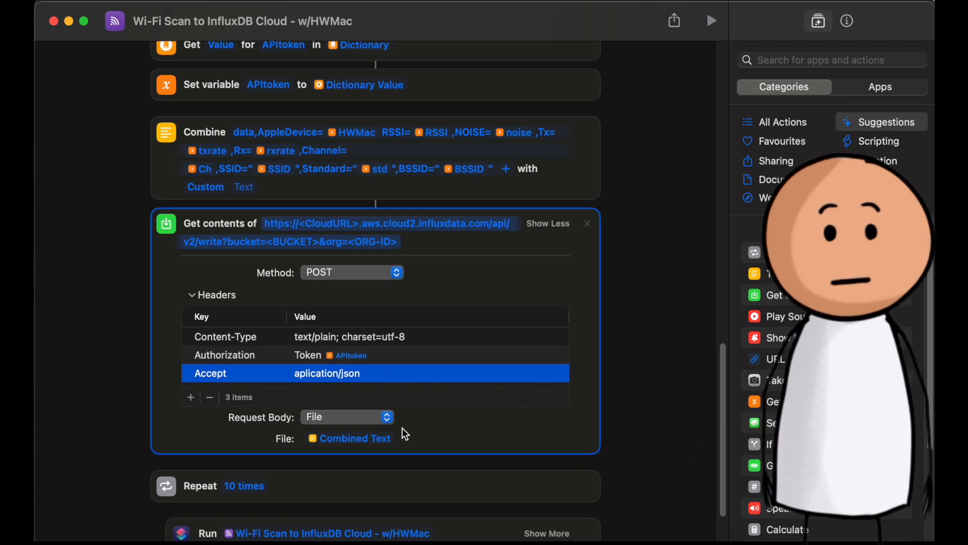
scroll(385, 347, down, 3)
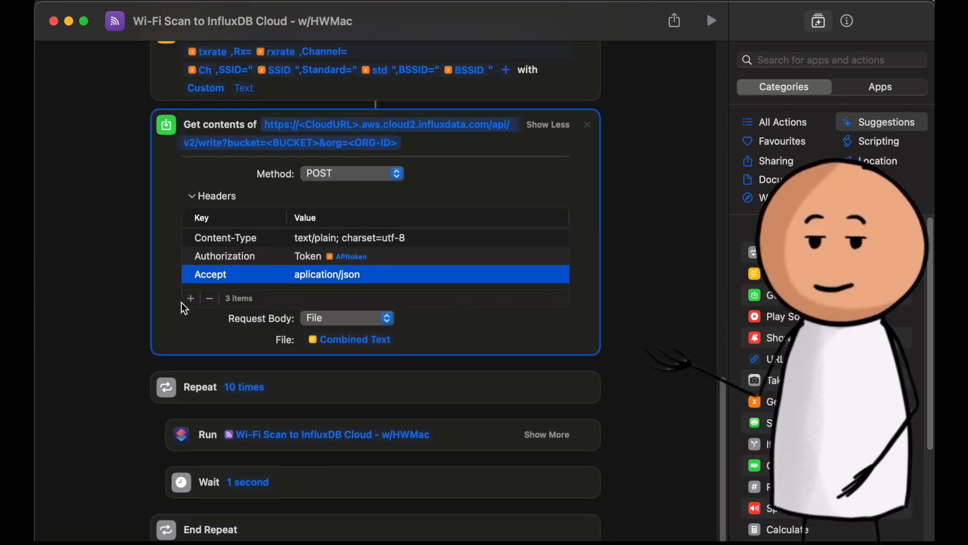
mouse_move(375, 533)
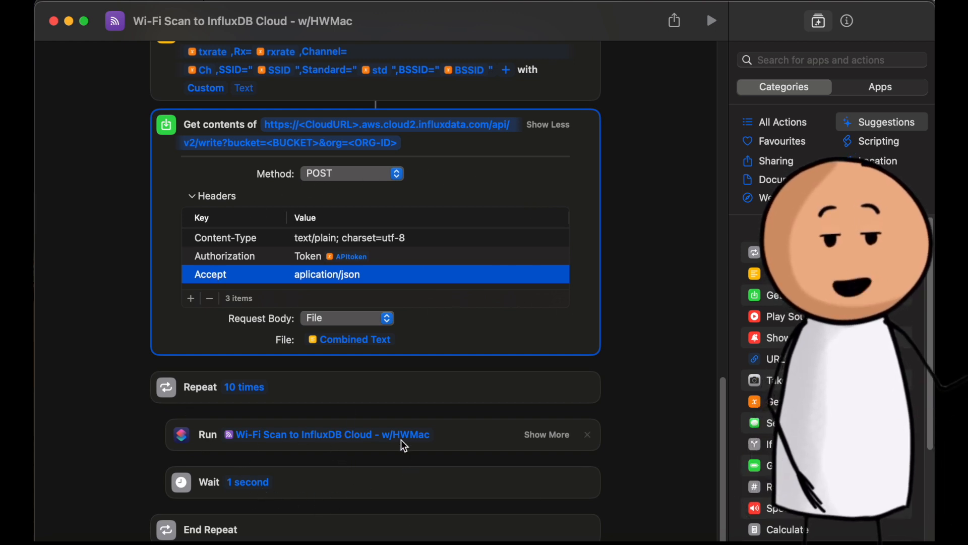
Change the Repeat loop count from 10 to 20 times
click(235, 387)
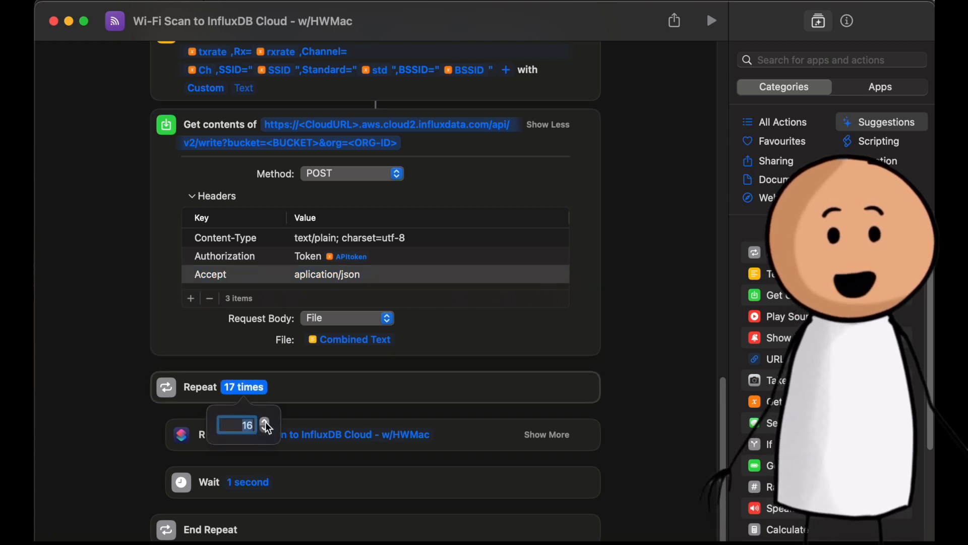
text(20)
click(584, 417)
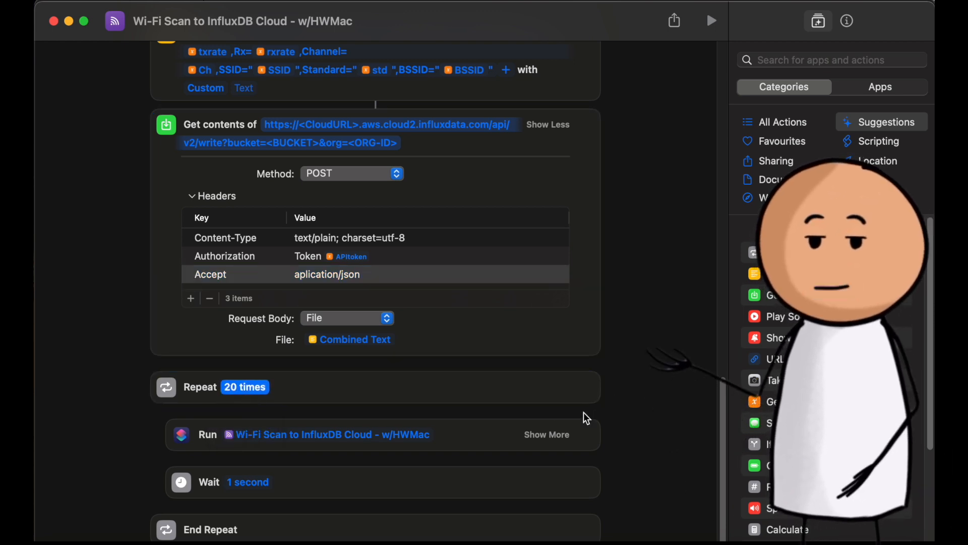
scroll(584, 416, up, 4)
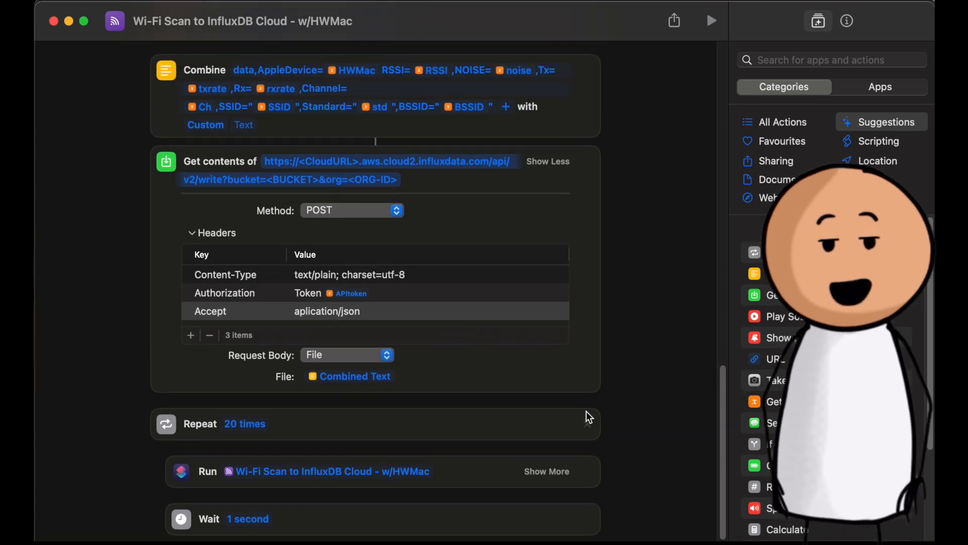
scroll(589, 421, up, 5)
scroll(589, 420, up, 5)
scroll(588, 421, up, 5)
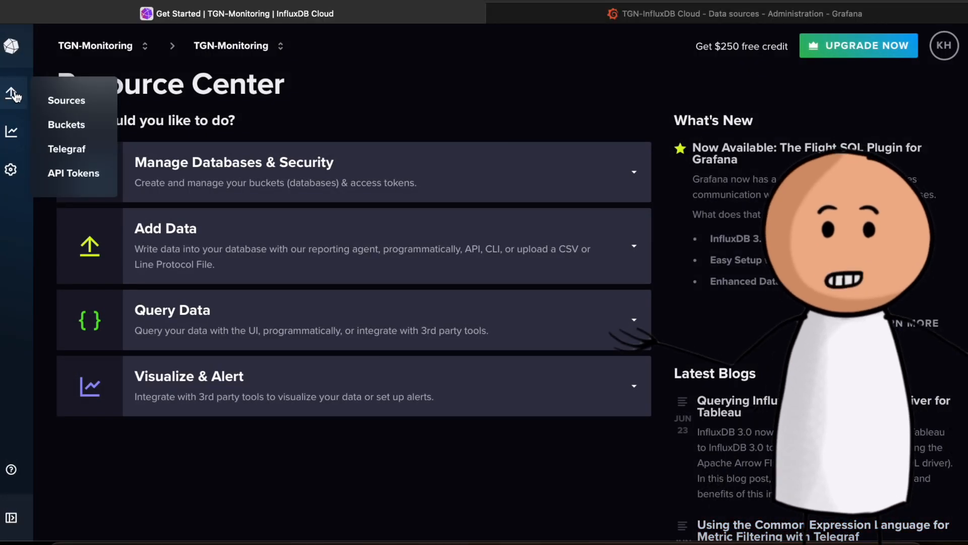
In Data Explorer, select bucket Apple-Shortcut and measurement data
click(15, 129)
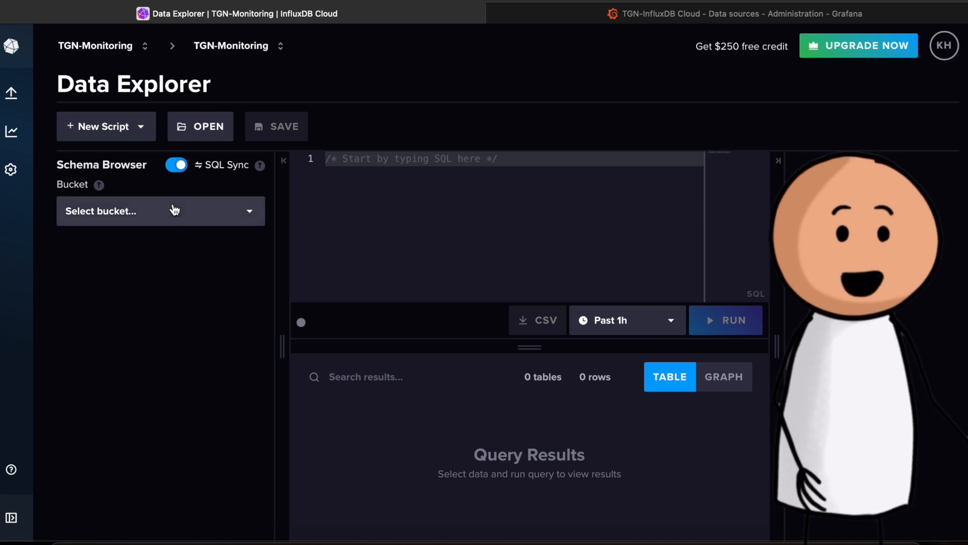
click(172, 210)
click(116, 313)
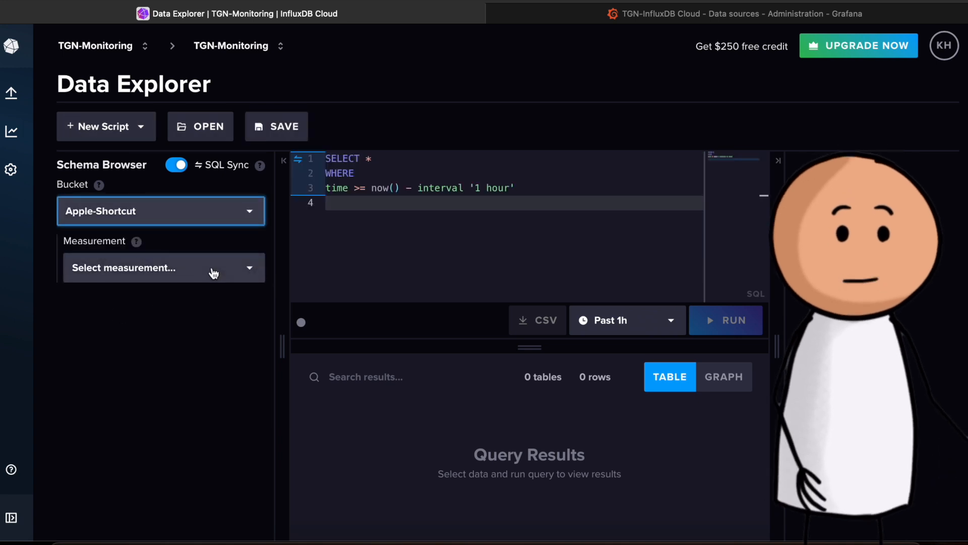
click(209, 268)
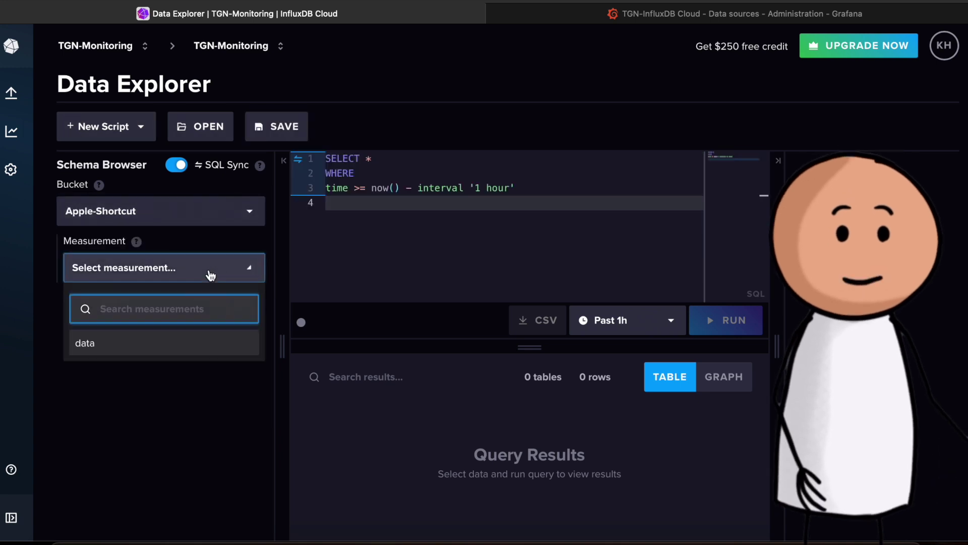
click(124, 346)
scroll(111, 333, down, 1)
scroll(111, 333, down, 1)
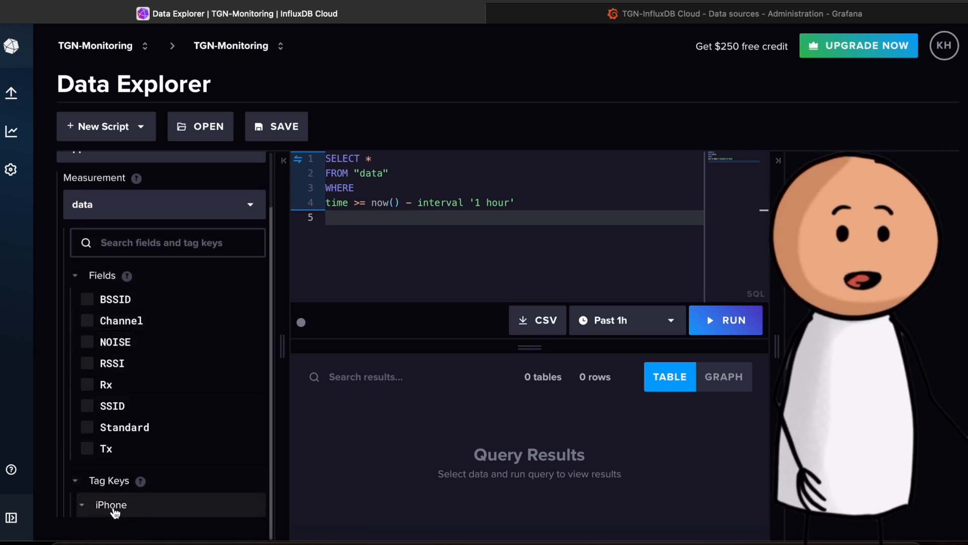
scroll(111, 477, up, 1)
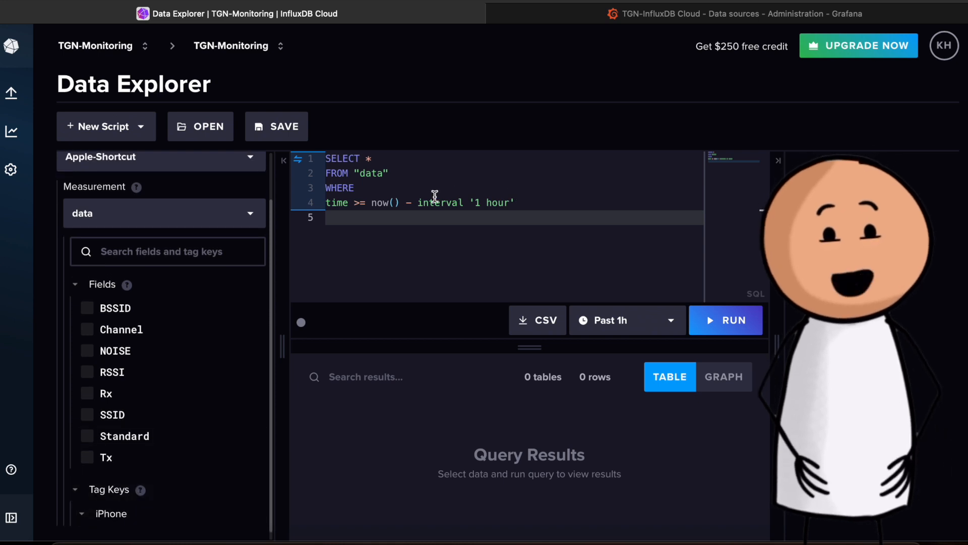
Peek at the New Script options and widen the query editor area
click(138, 128)
click(450, 216)
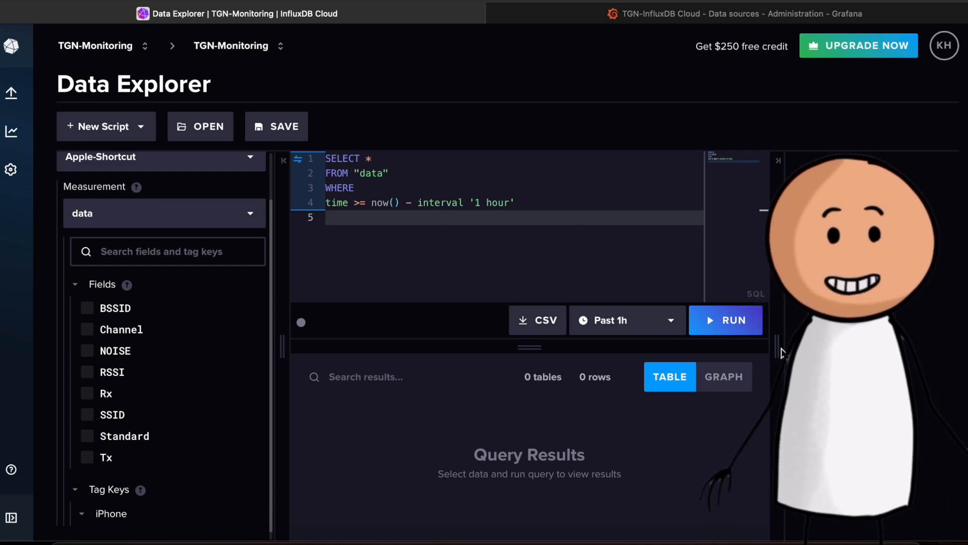
drag(777, 345, 790, 345)
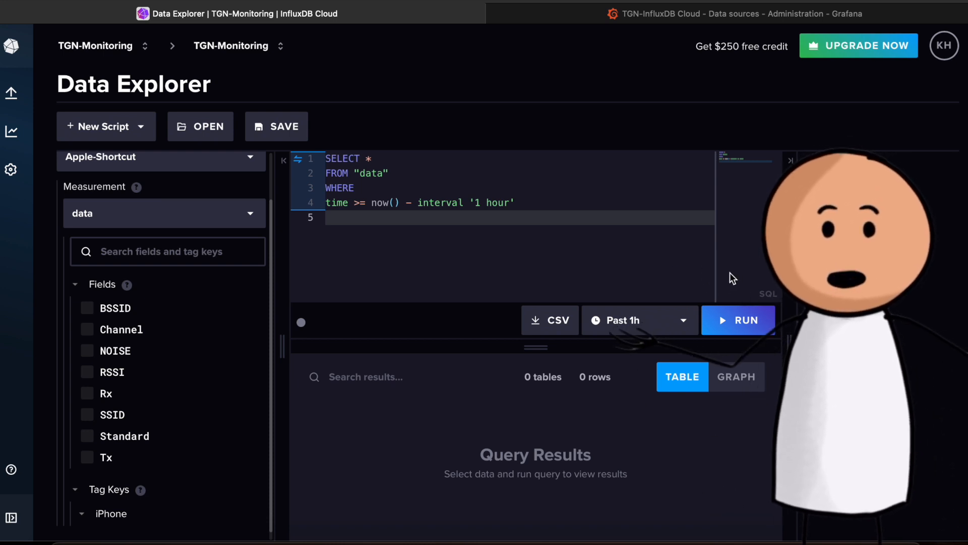
Navigate to the Apple Shortcut dashboard from the dashboards list
click(793, 11)
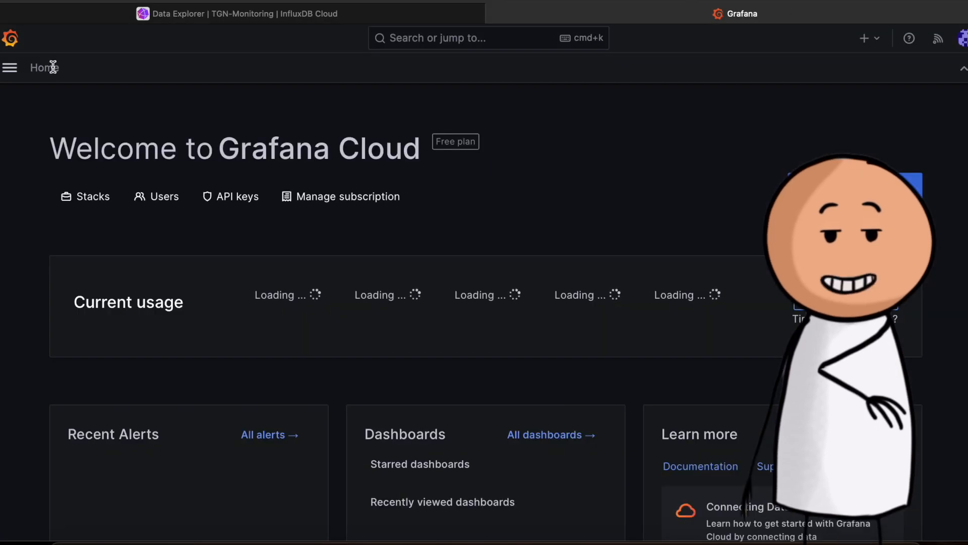
click(11, 69)
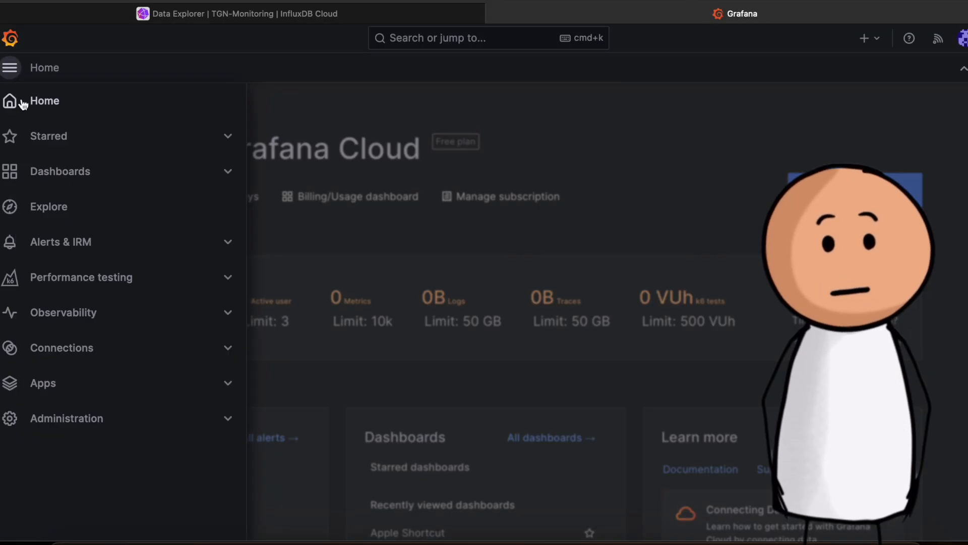
click(76, 173)
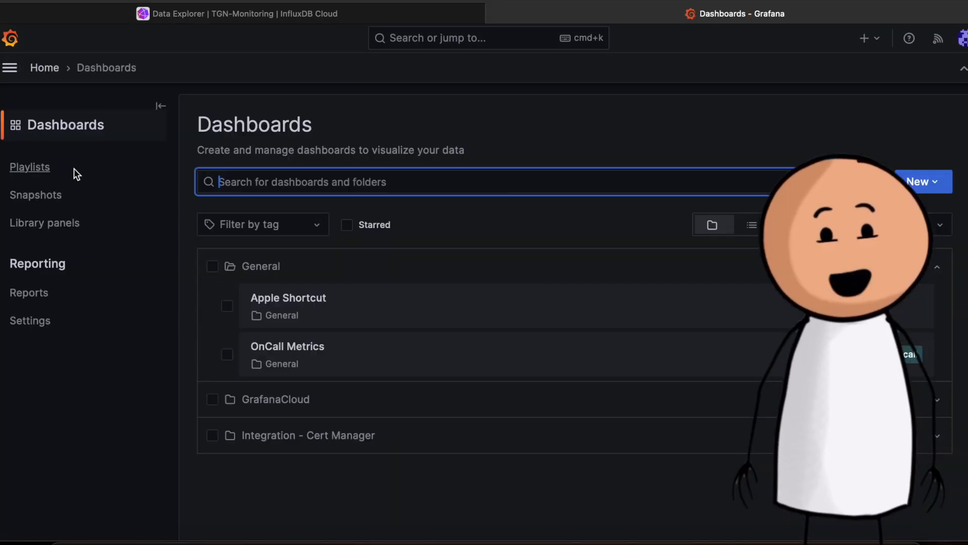
click(337, 307)
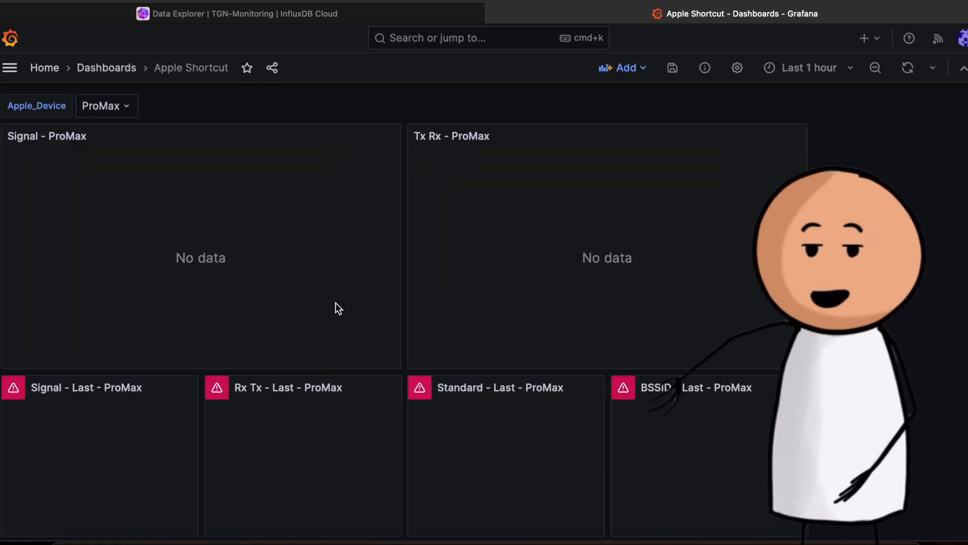
Set the range to Last 7 days, zoom into a recent stretch, and bring up Signal - ProMax options
click(813, 68)
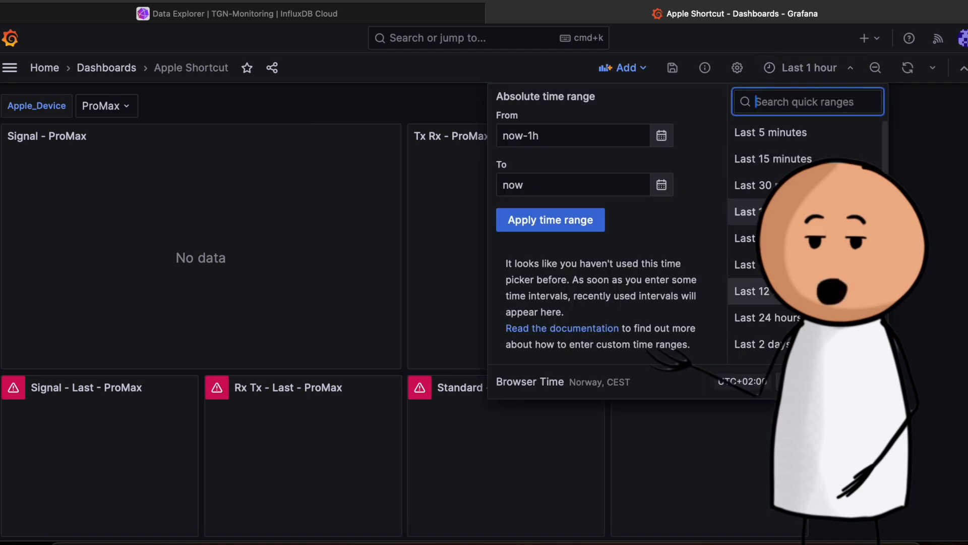
scroll(772, 265, down, 2)
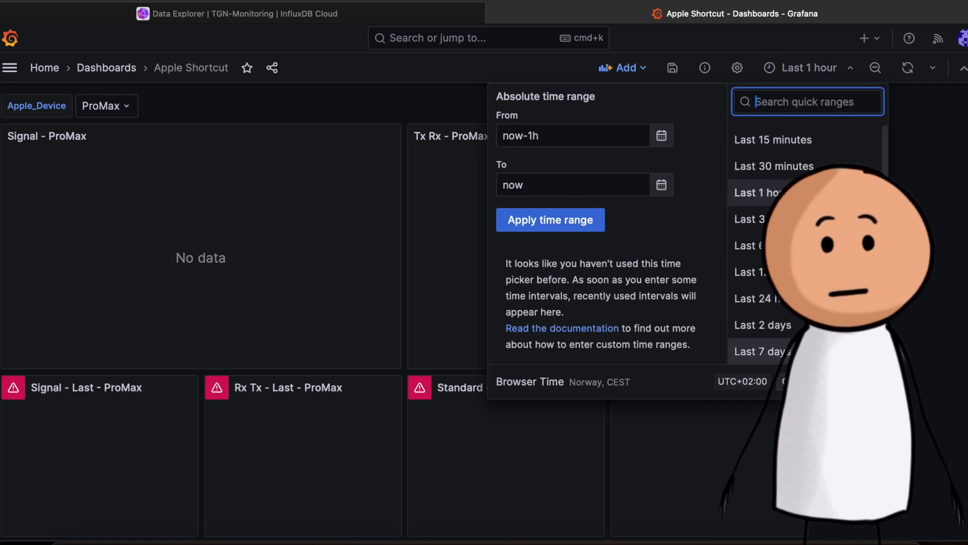
click(757, 345)
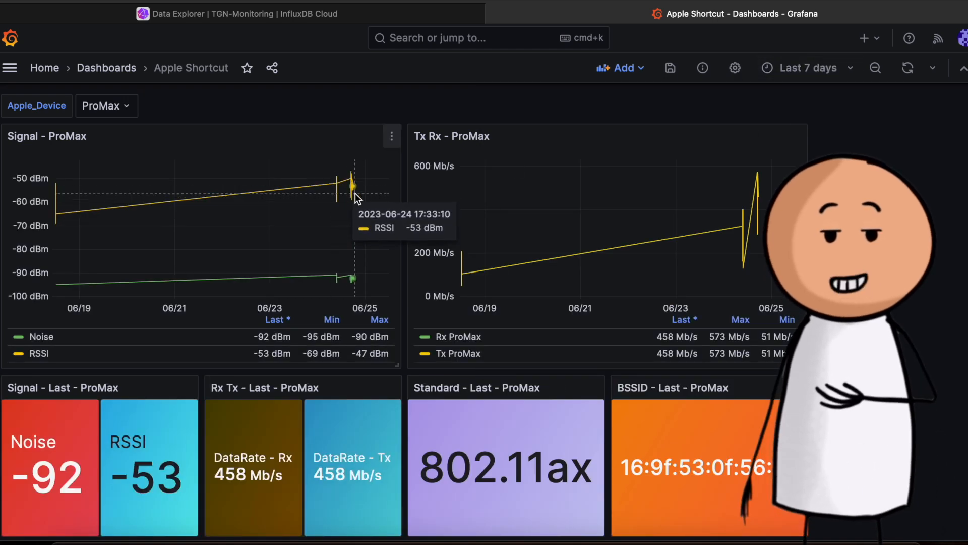
mouse_move(344, 195)
mouse_down()
mouse_move(359, 196)
mouse_move(328, 194)
mouse_up()
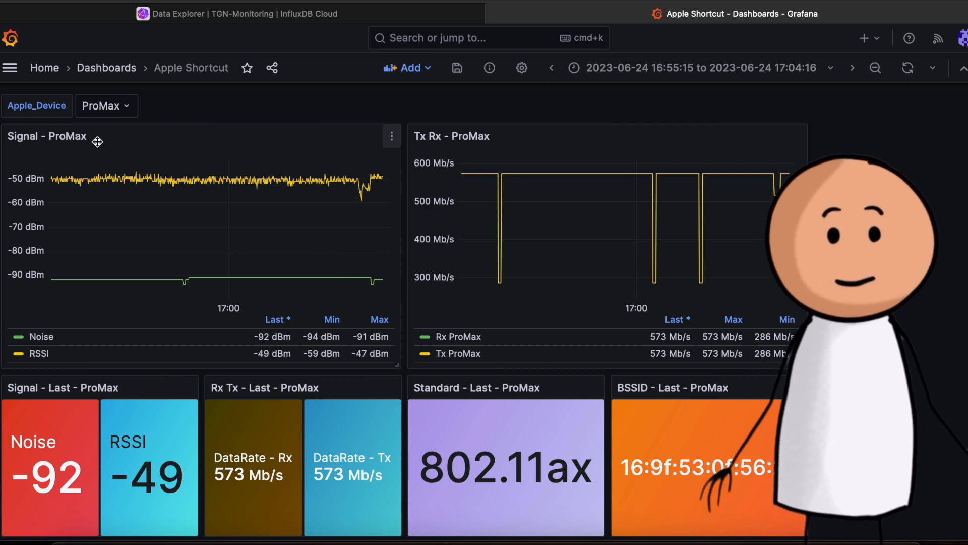
click(392, 137)
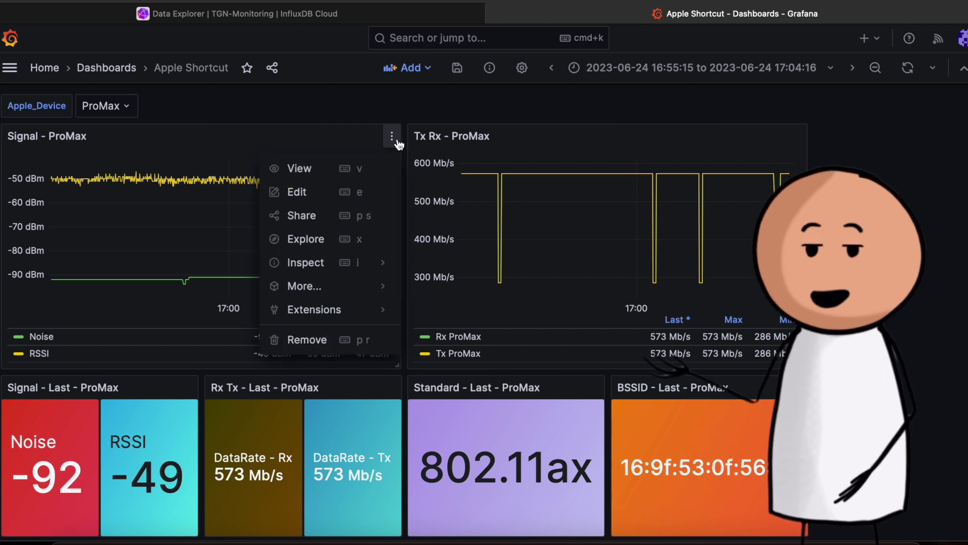
Review the Signal - ProMax Flux query's bucket, range and measurement lines and the time picker
click(329, 195)
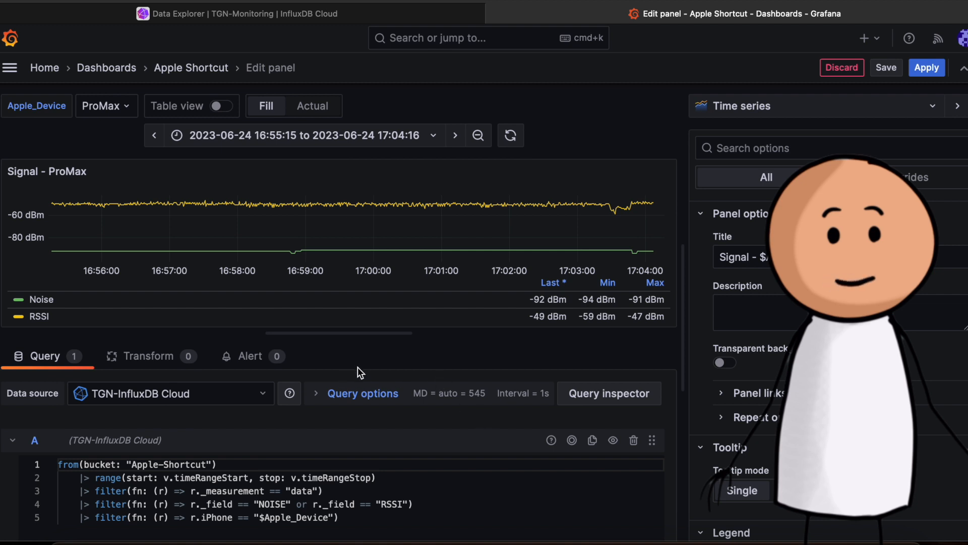
drag(358, 334, 362, 215)
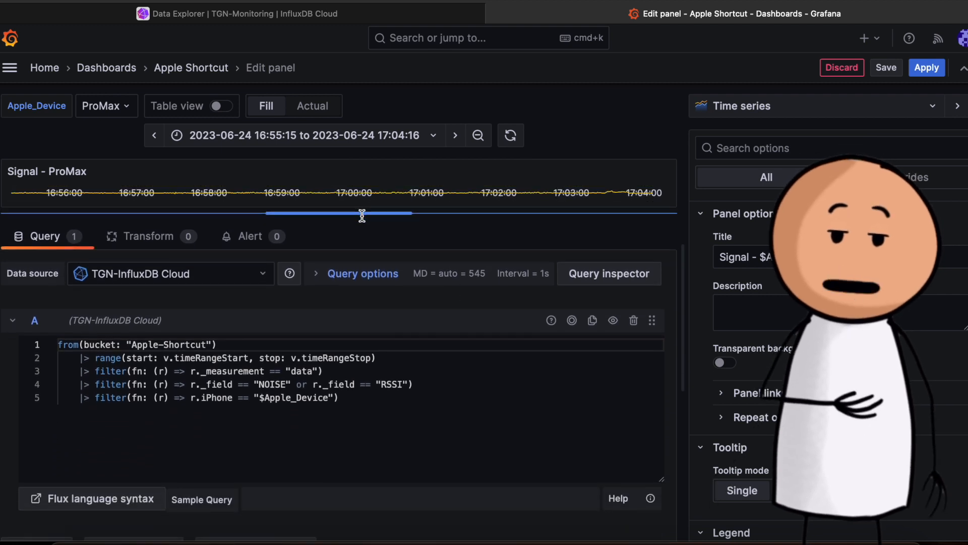
drag(220, 344, 48, 349)
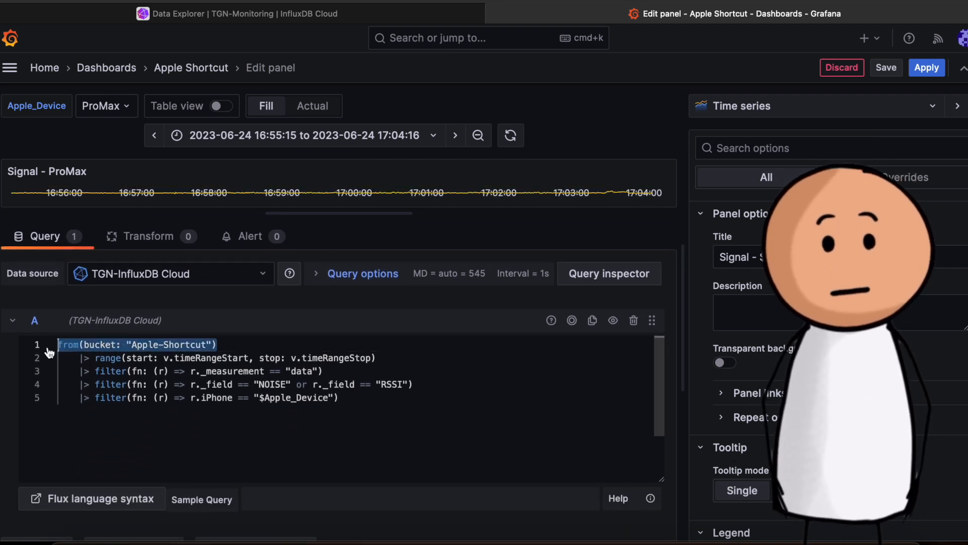
double_click(108, 358)
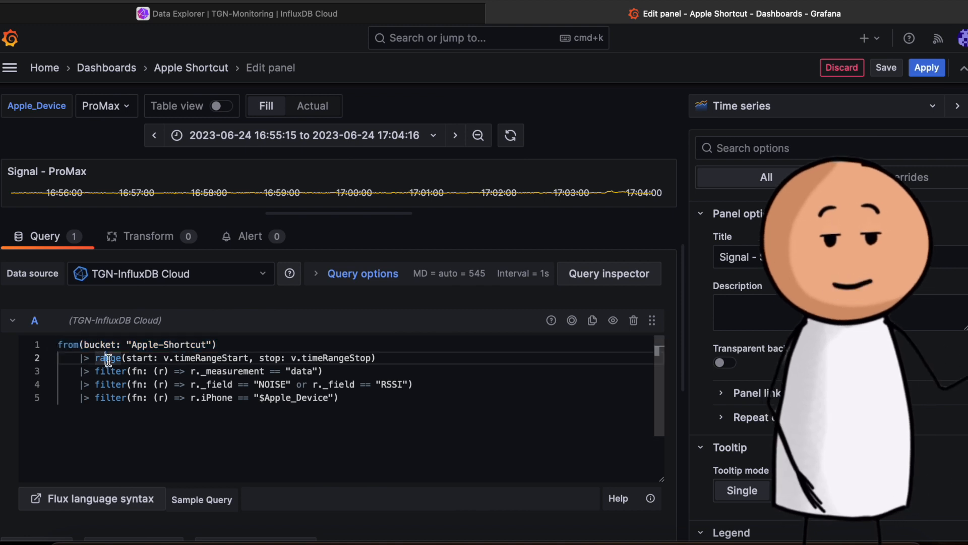
drag(376, 358, 162, 359)
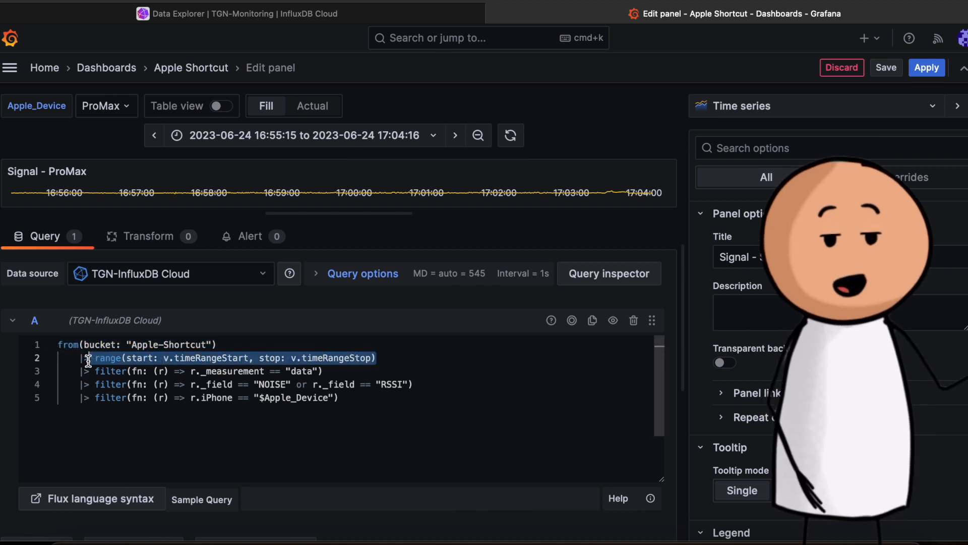
click(420, 136)
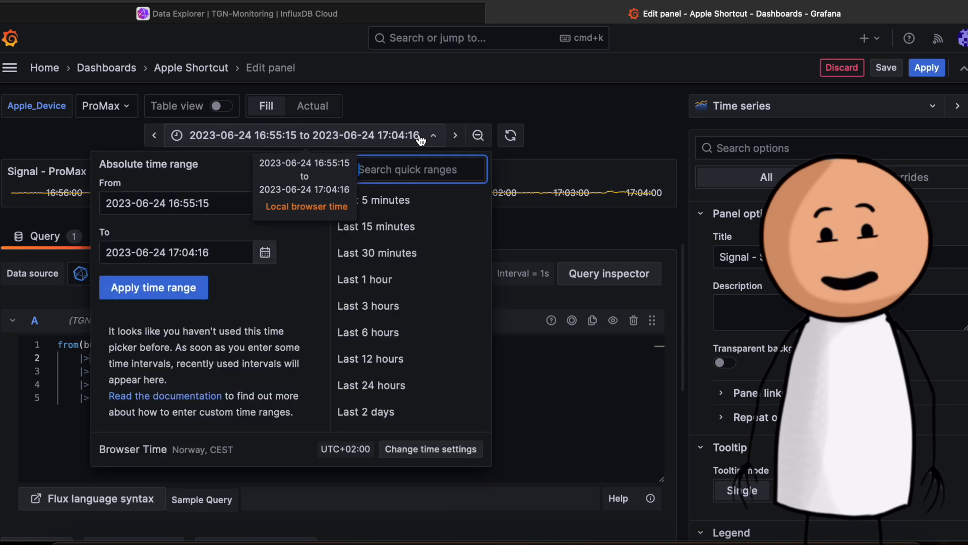
click(514, 379)
click(457, 372)
drag(324, 371, 292, 371)
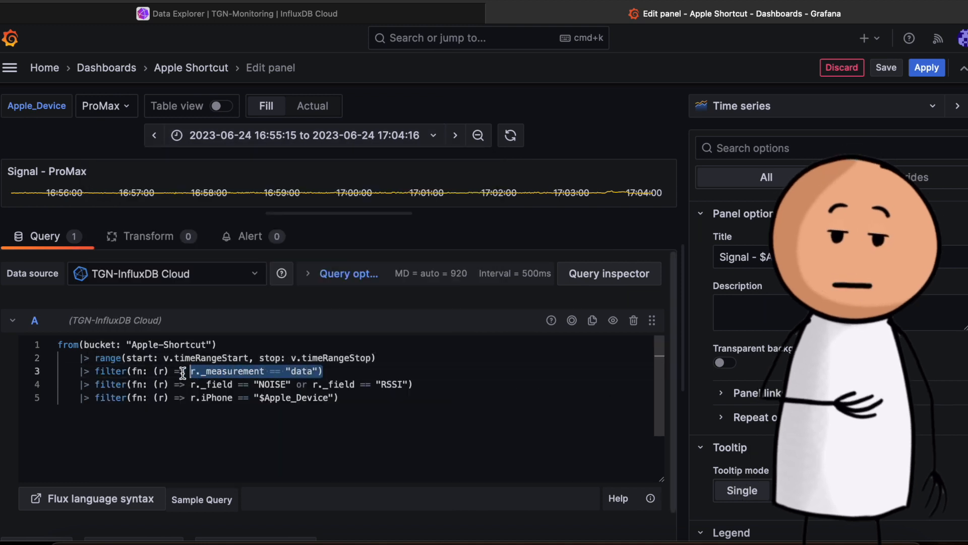
drag(180, 371, 92, 373)
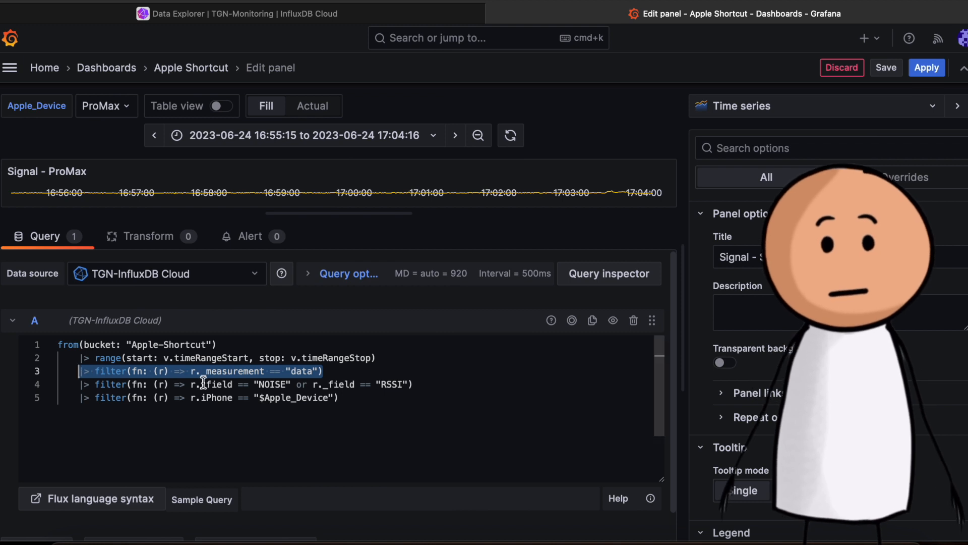
Review the NOISE/RSSI and $Apple_Device filters, copy the whole query, then discard the edits
drag(413, 384, 281, 383)
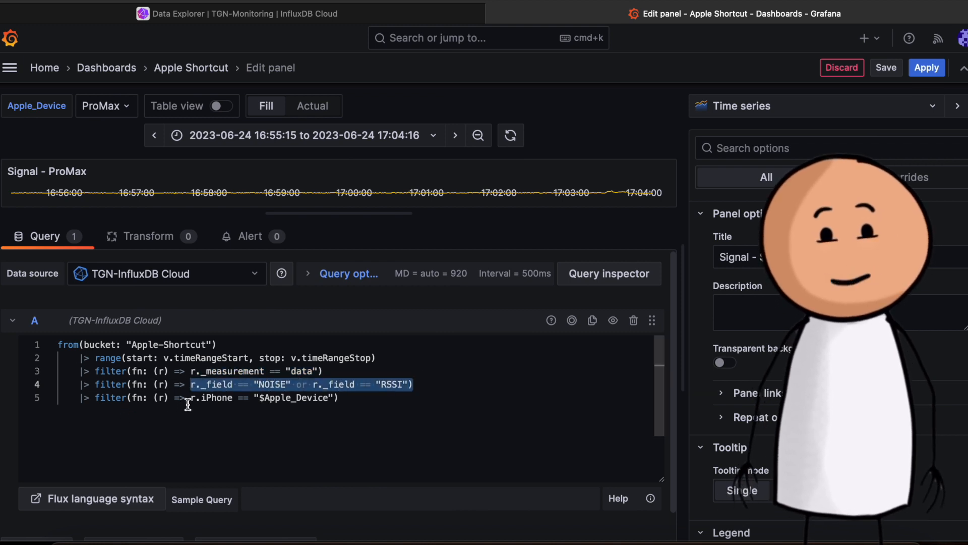
drag(339, 397, 232, 400)
drag(331, 398, 264, 400)
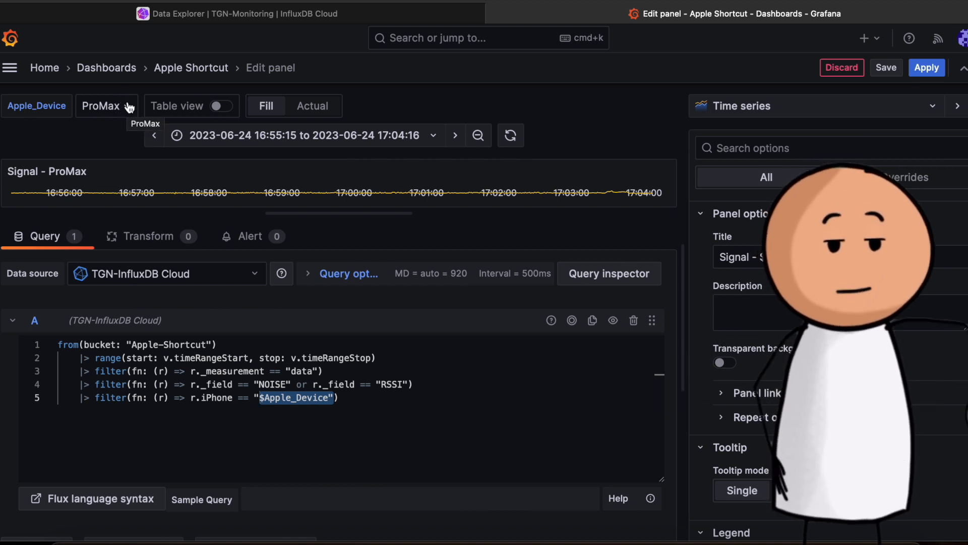
click(348, 398)
double_click(303, 397)
click(361, 401)
key(ctrl+a)
key(ctrl+c)
click(362, 401)
click(841, 69)
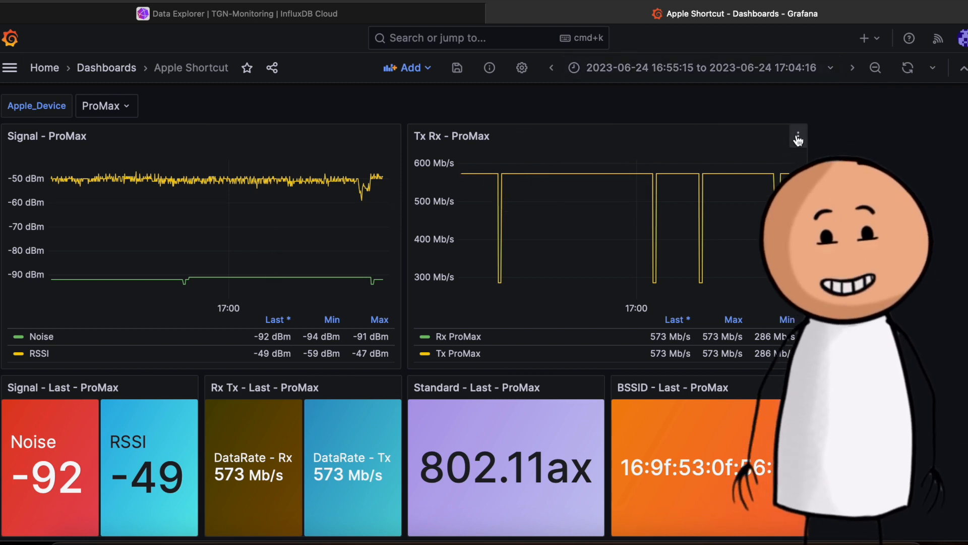
click(801, 138)
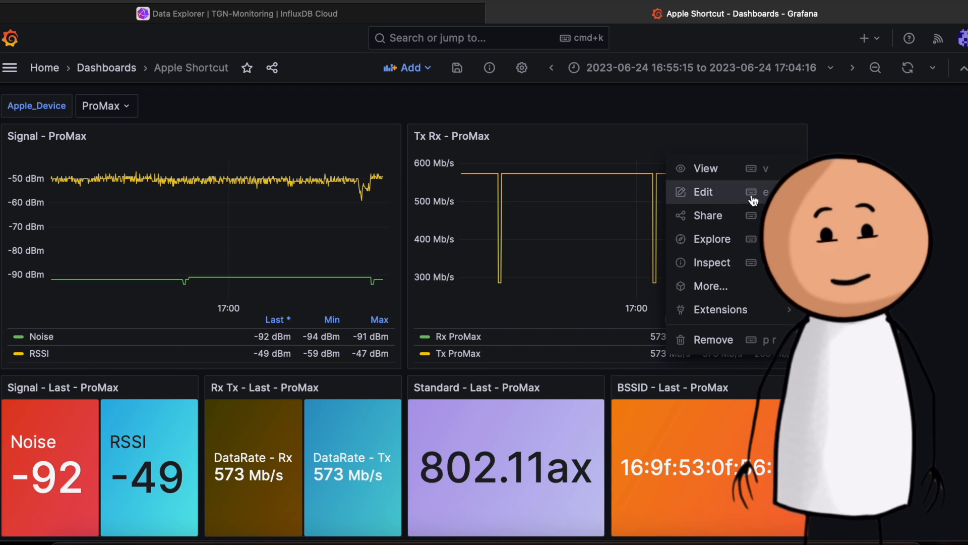
click(723, 191)
drag(348, 331, 348, 218)
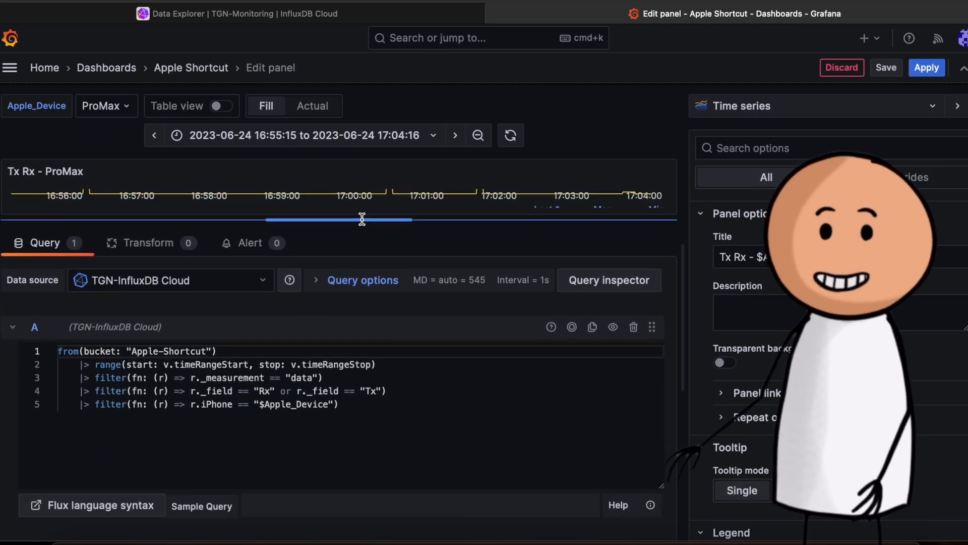
double_click(264, 389)
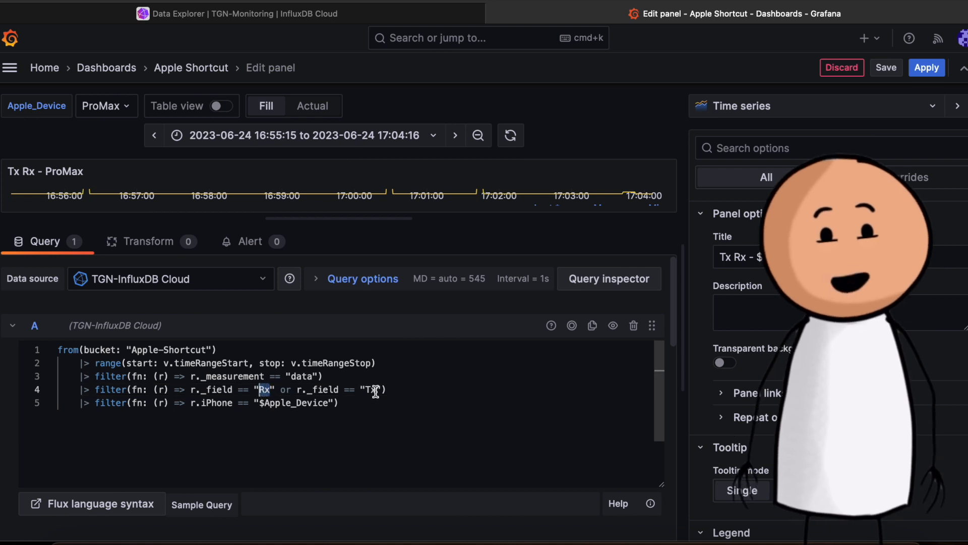
text(Tx)
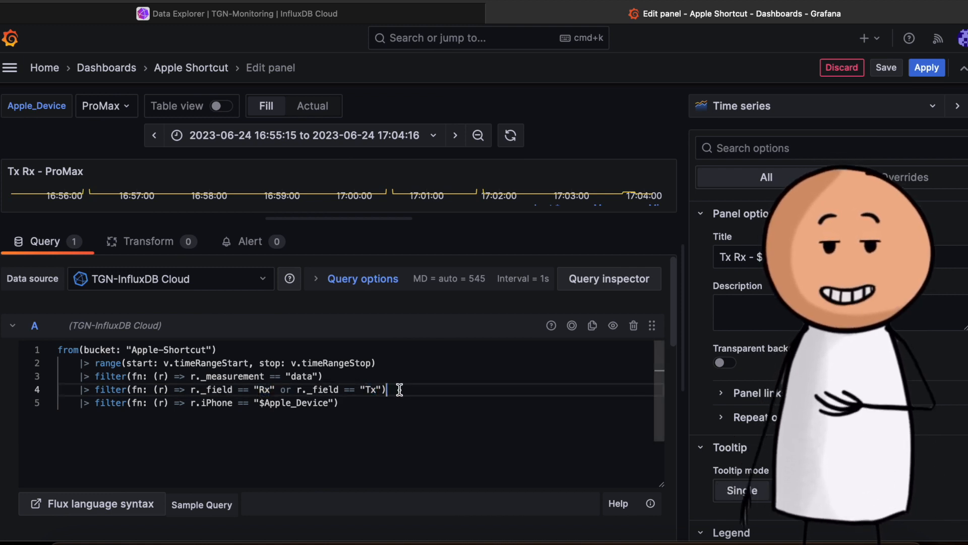
click(842, 69)
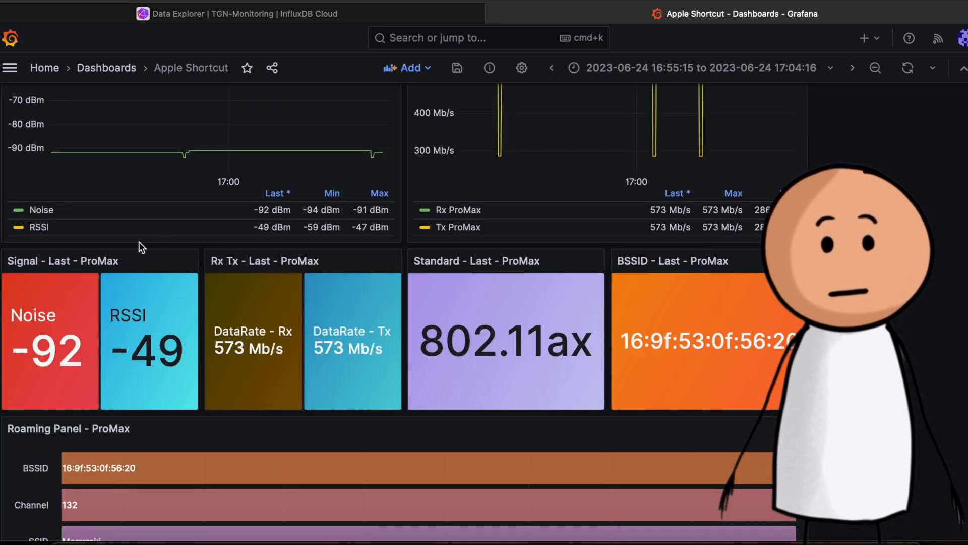
click(188, 263)
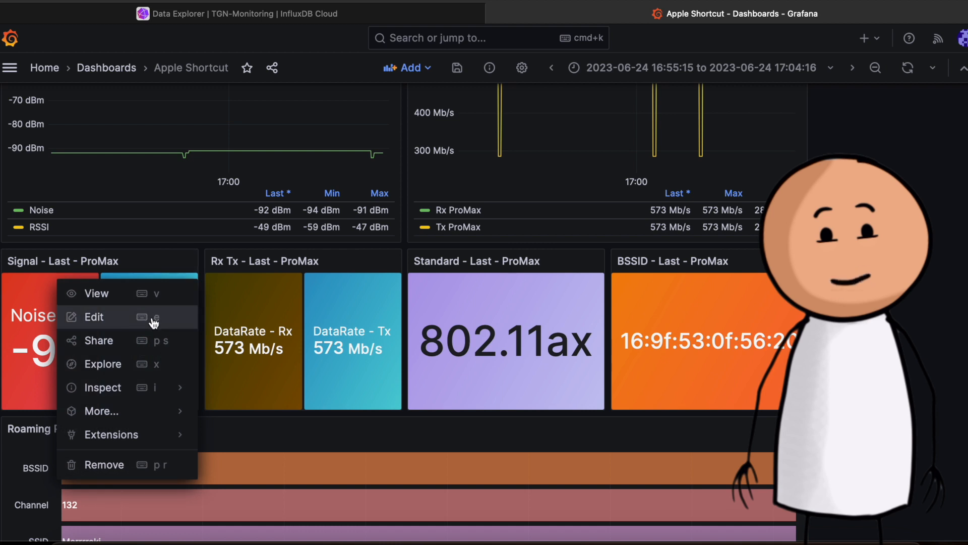
click(94, 317)
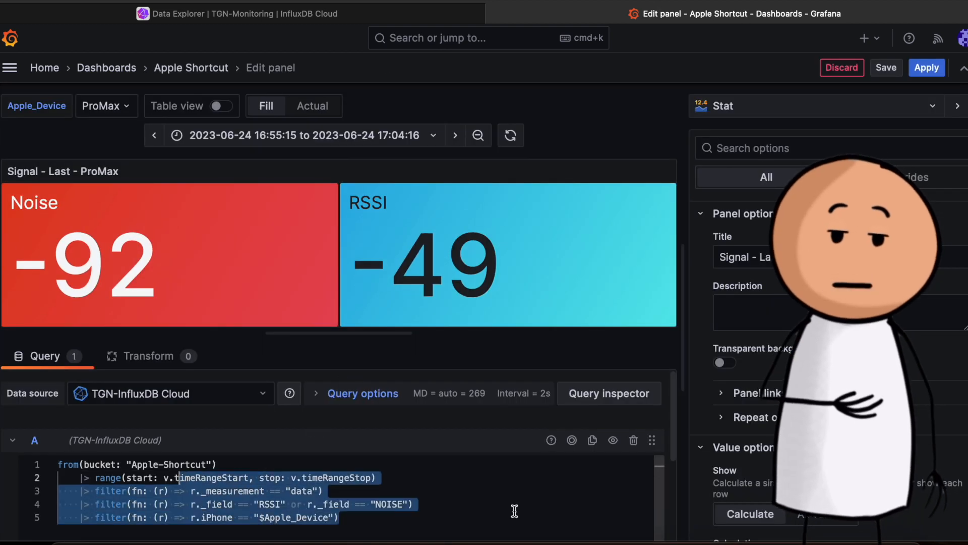
click(414, 504)
click(744, 111)
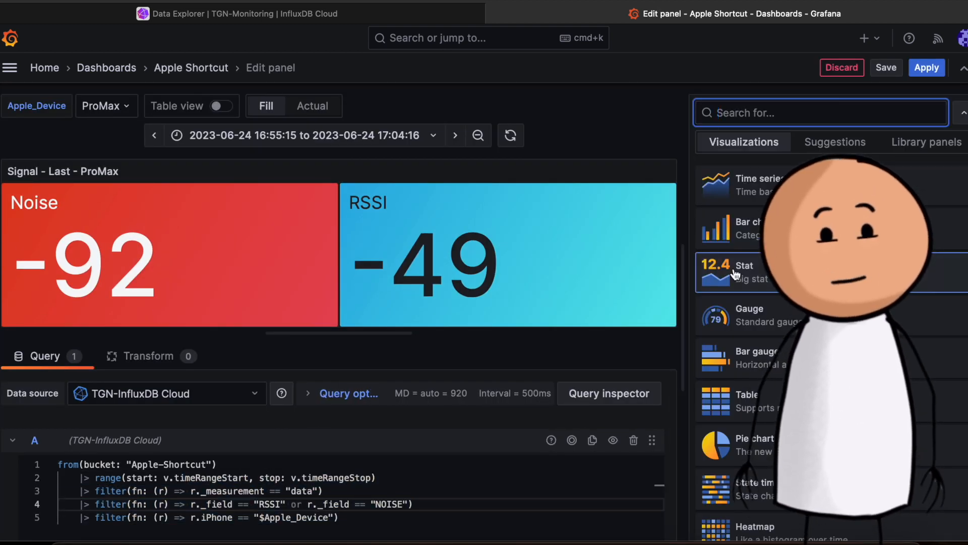
click(841, 67)
click(597, 264)
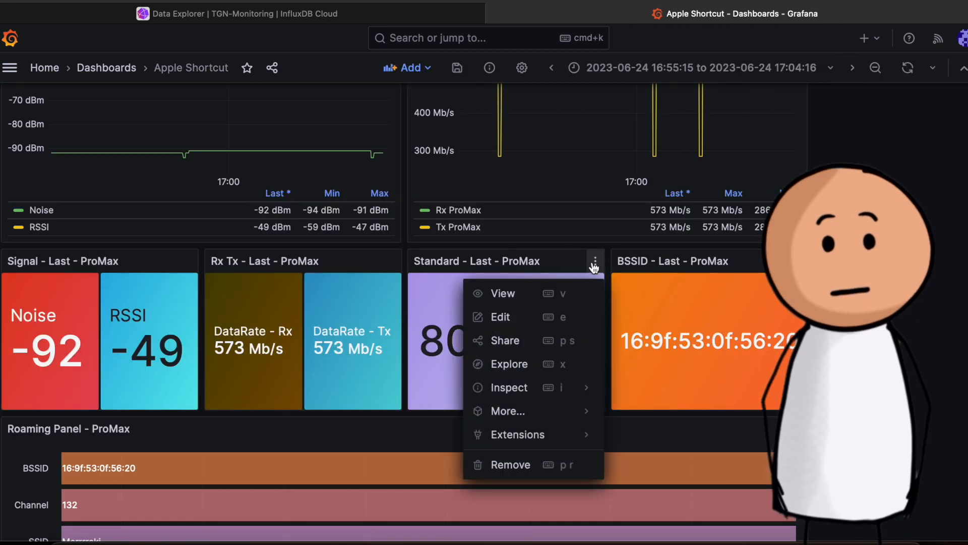
click(500, 317)
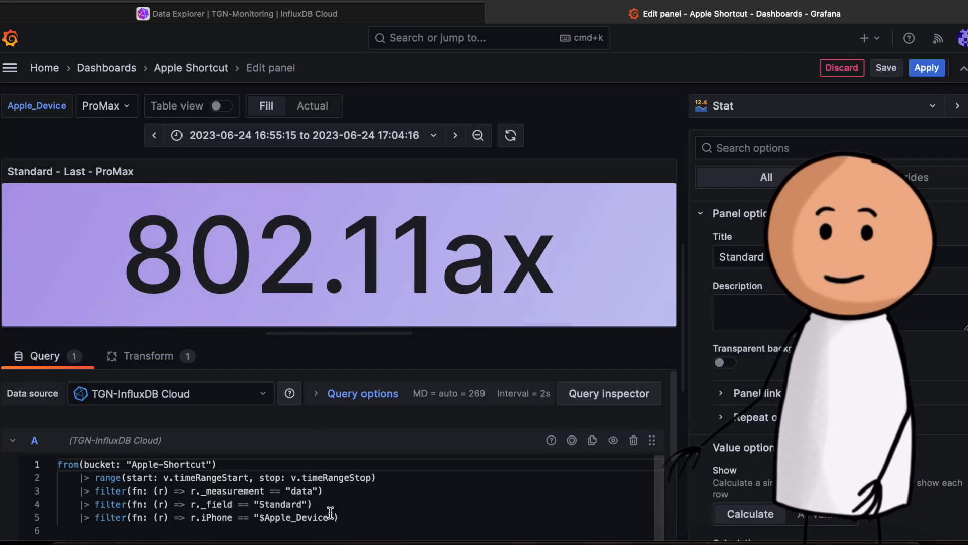
drag(313, 504, 254, 504)
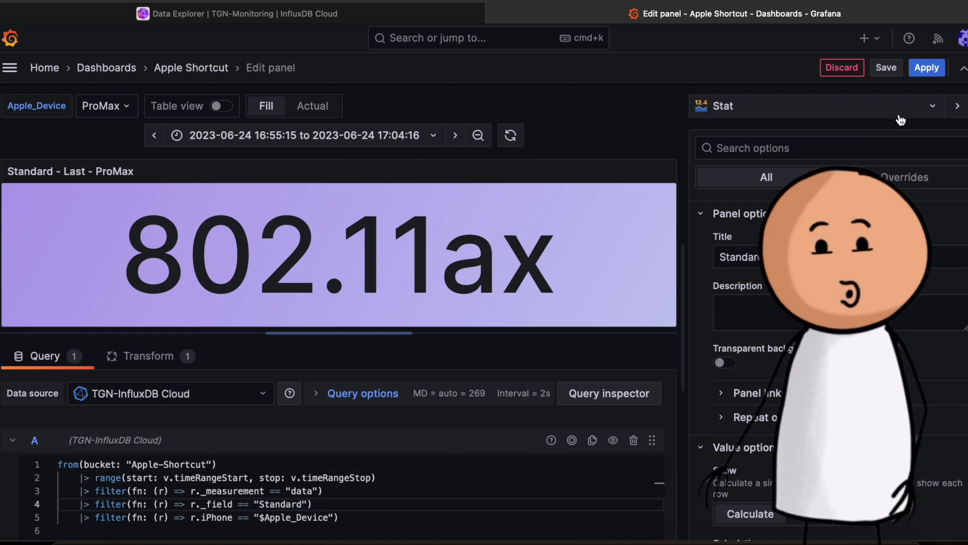
click(842, 67)
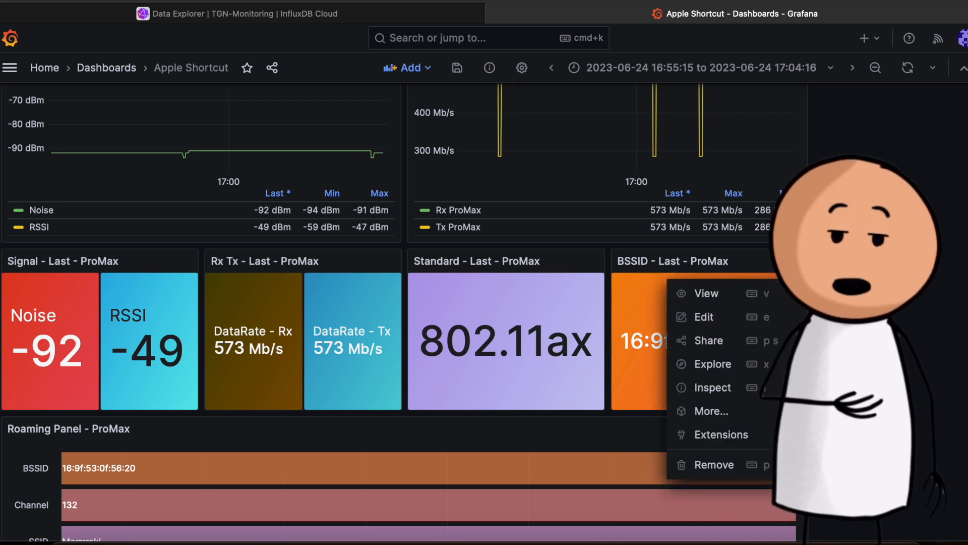
click(704, 265)
click(704, 316)
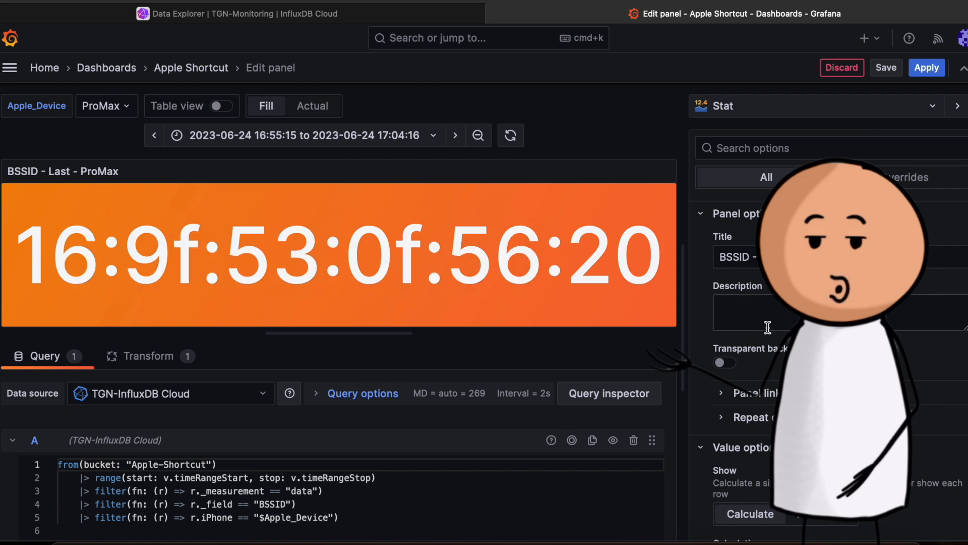
scroll(832, 341, down, 5)
scroll(832, 340, down, 5)
scroll(832, 340, down, 5)
scroll(832, 341, down, 5)
scroll(833, 341, up, 5)
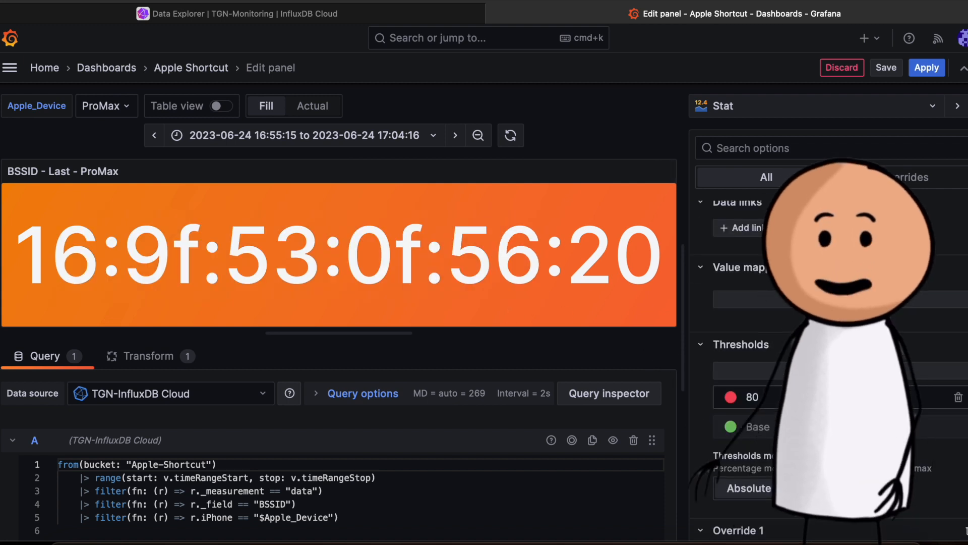
scroll(832, 340, up, 3)
click(757, 302)
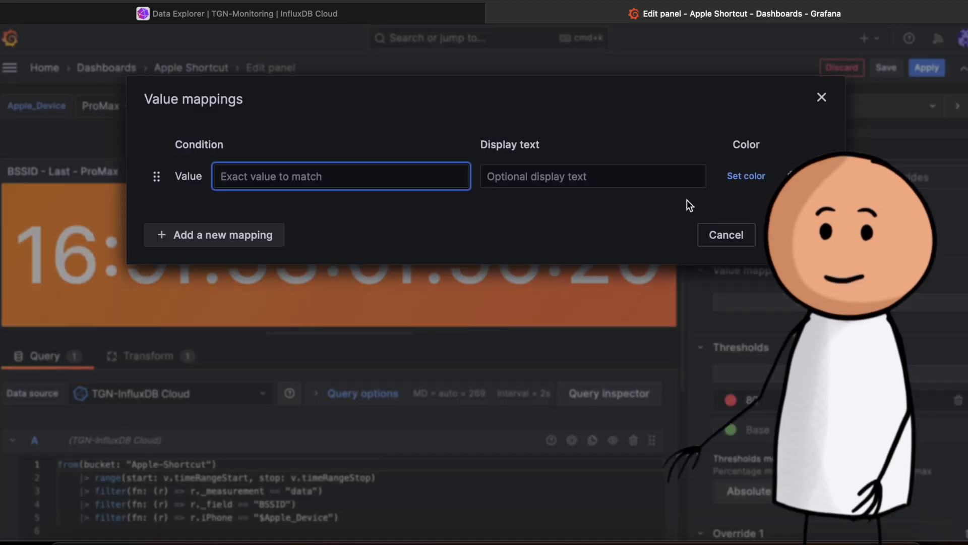
click(727, 236)
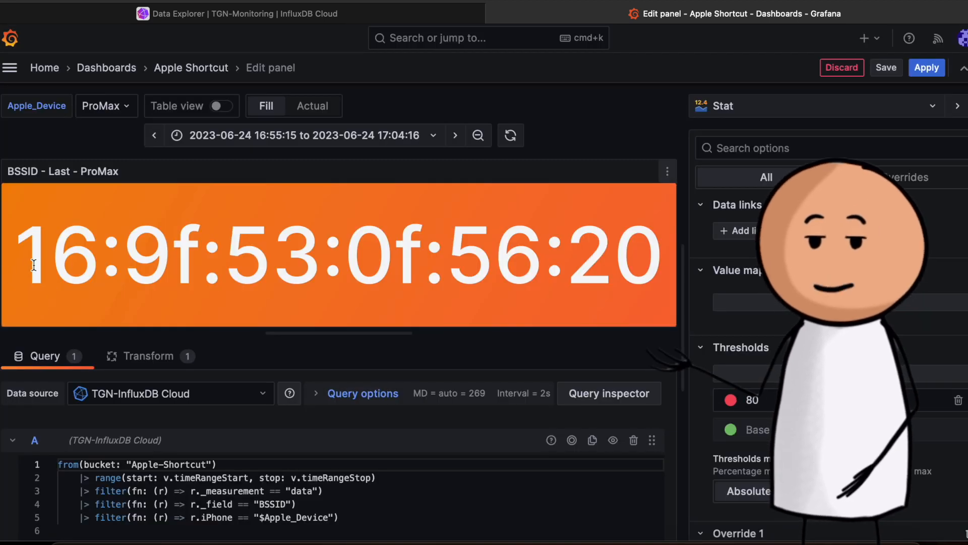
drag(39, 253, 644, 241)
right_click(644, 241)
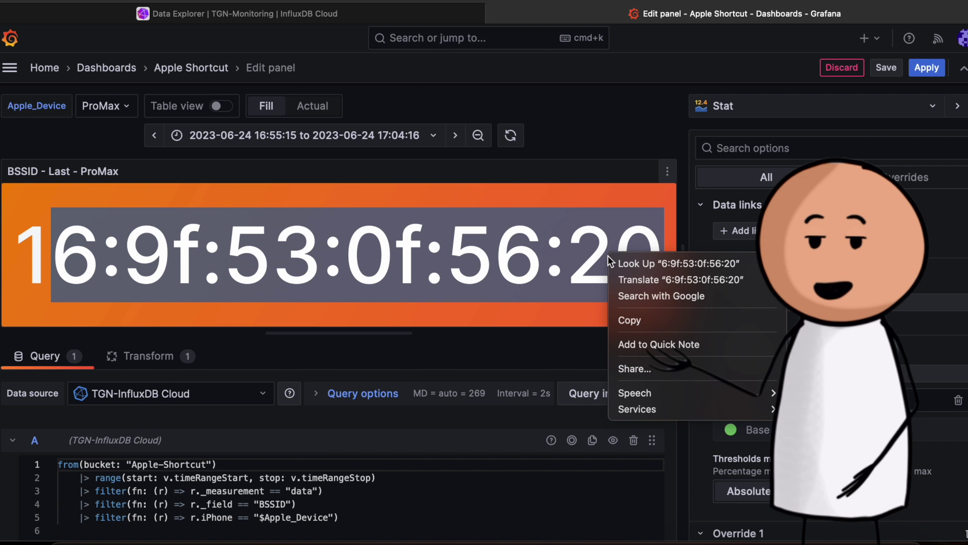
click(658, 323)
Add a value mapping showing 16:9f:53:0f:56:20 as CW9166 and apply the panel
click(757, 302)
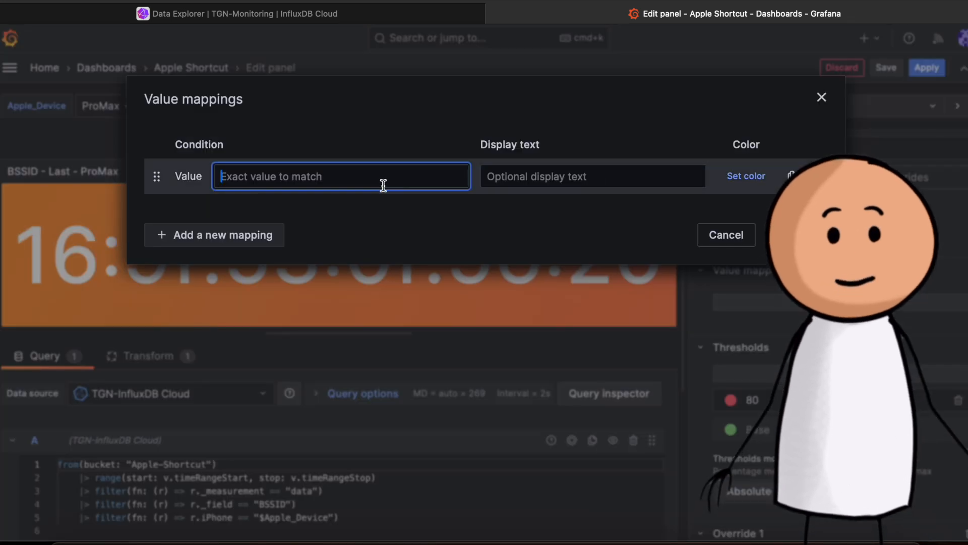
click(516, 177)
text(CW)
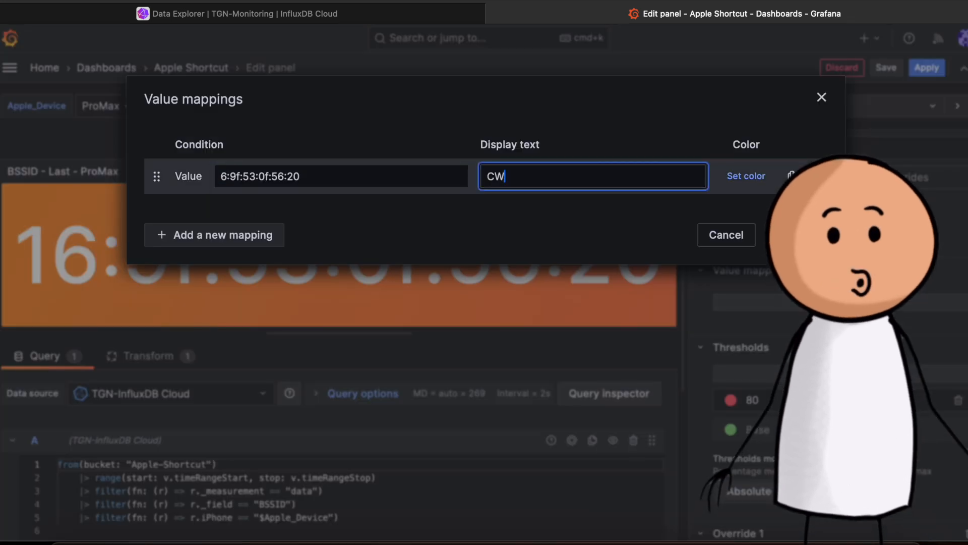
text(9166)
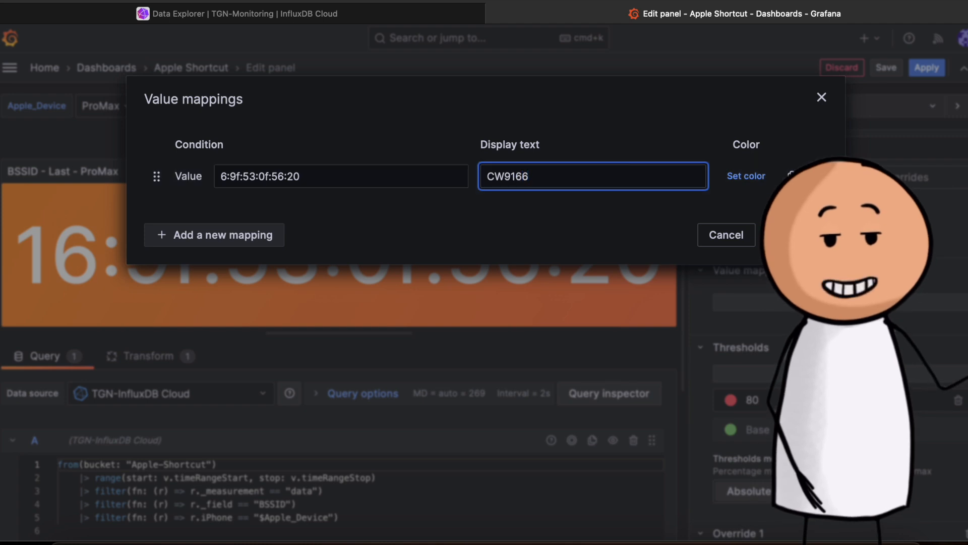
key(Return)
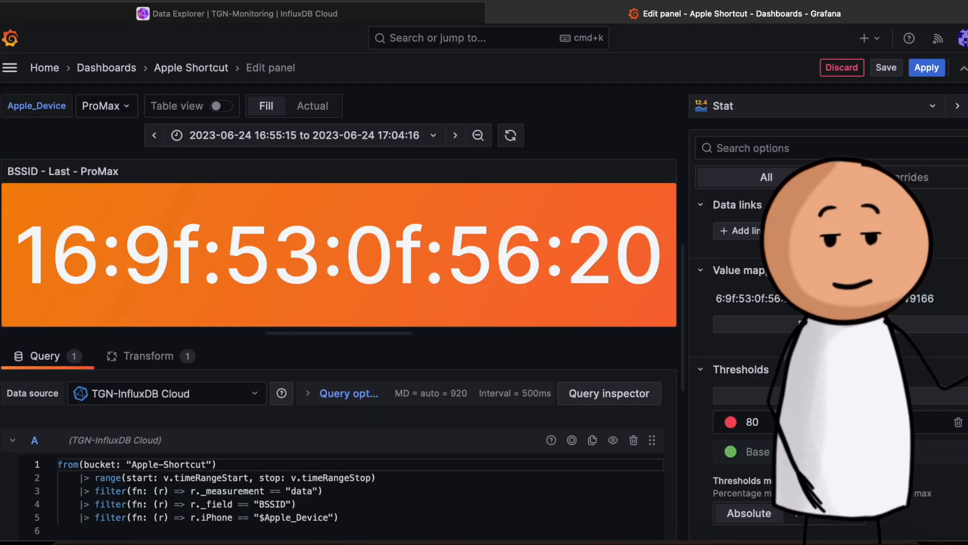
click(749, 298)
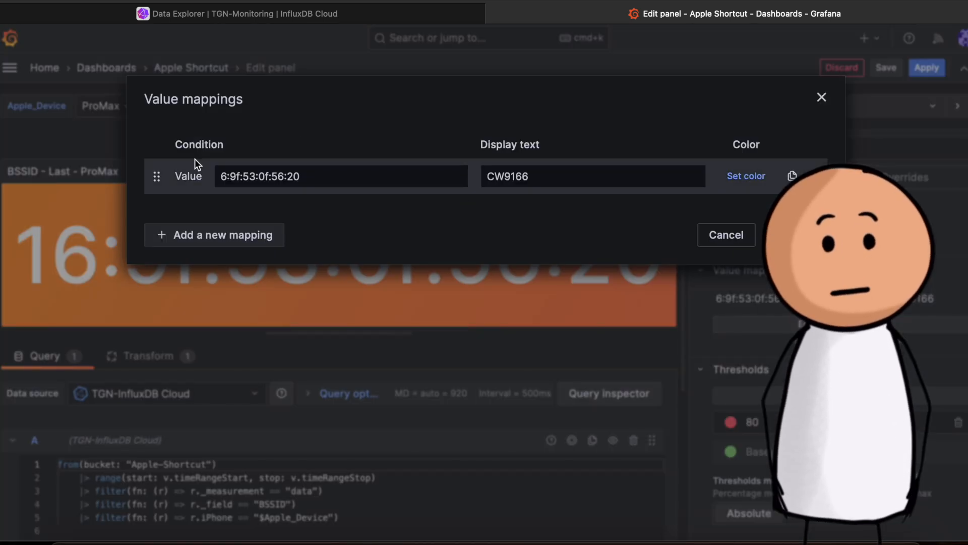
click(223, 176)
text(1)
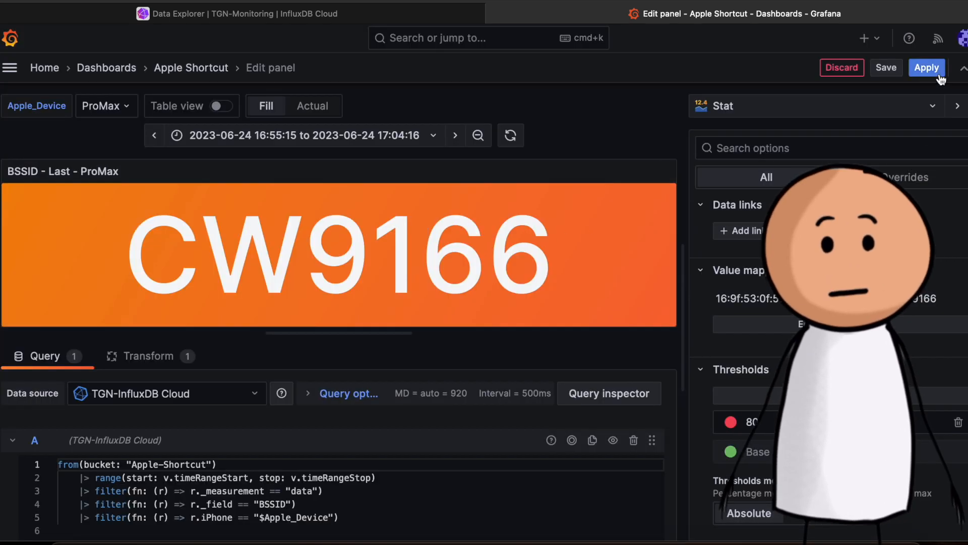
click(928, 67)
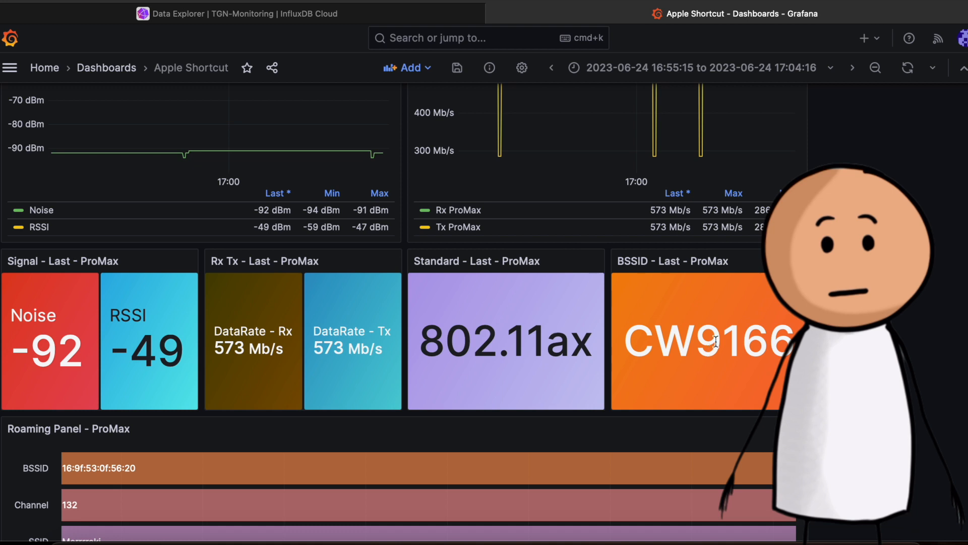
scroll(715, 341, down, 3)
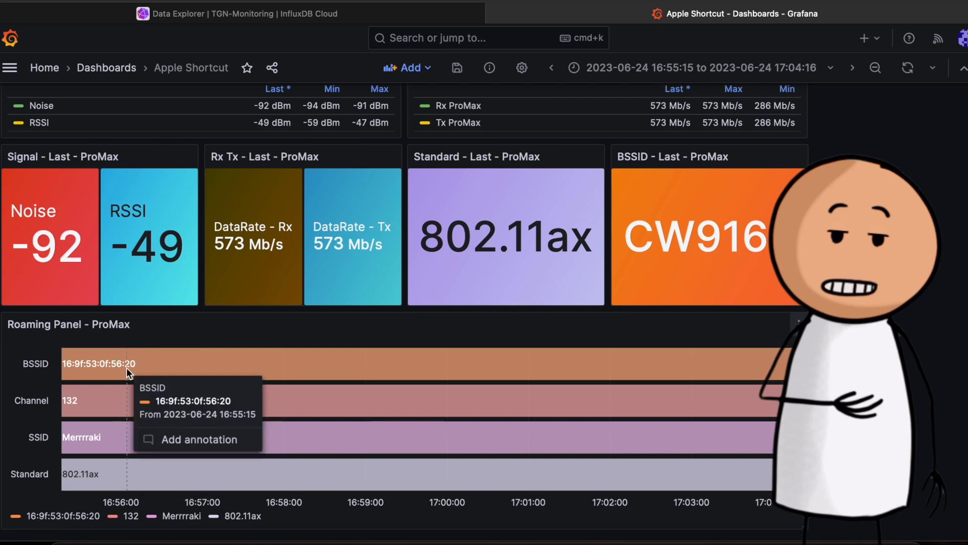
Bring up the Roaming Panel - ProMax timeline's panel menu
click(800, 324)
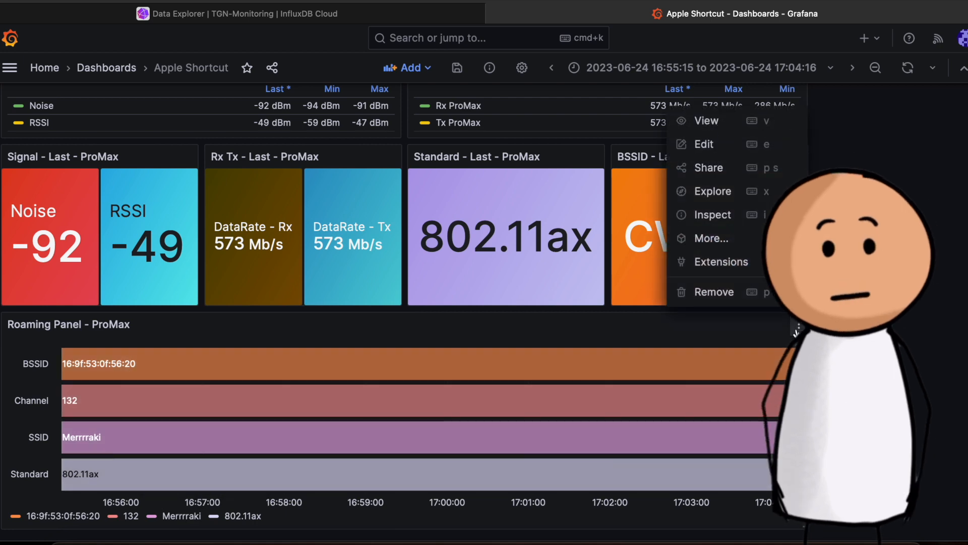
click(707, 143)
scroll(338, 458, down, 2)
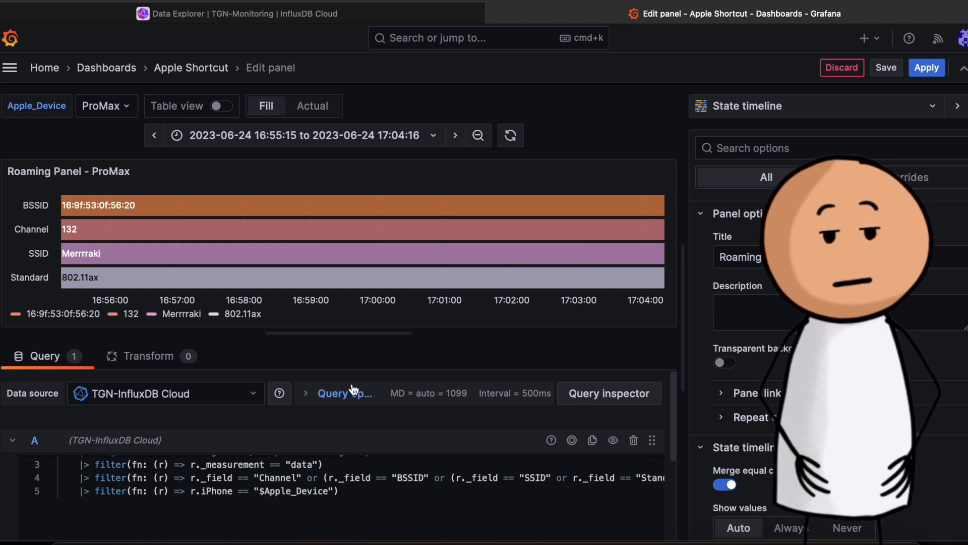
drag(358, 330, 356, 216)
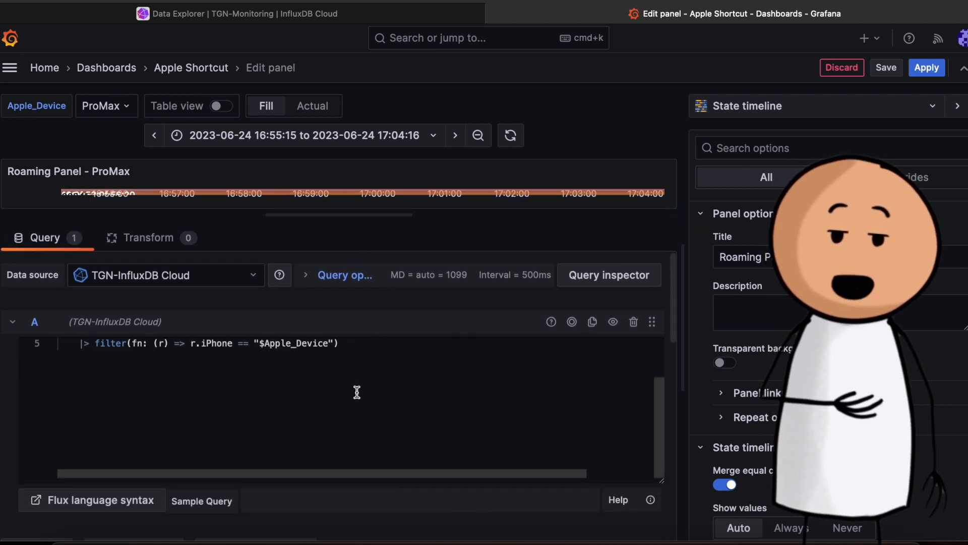
drag(260, 386, 318, 386)
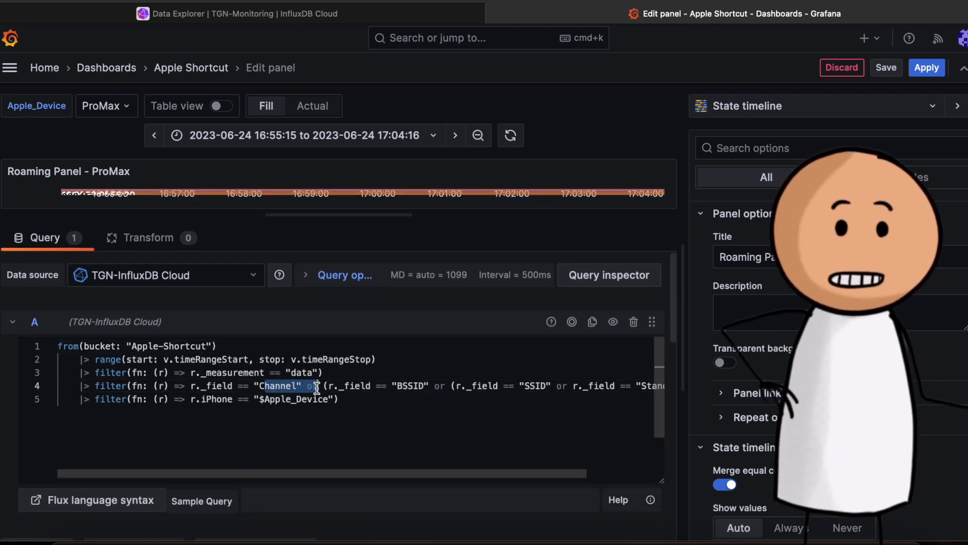
drag(424, 472, 509, 471)
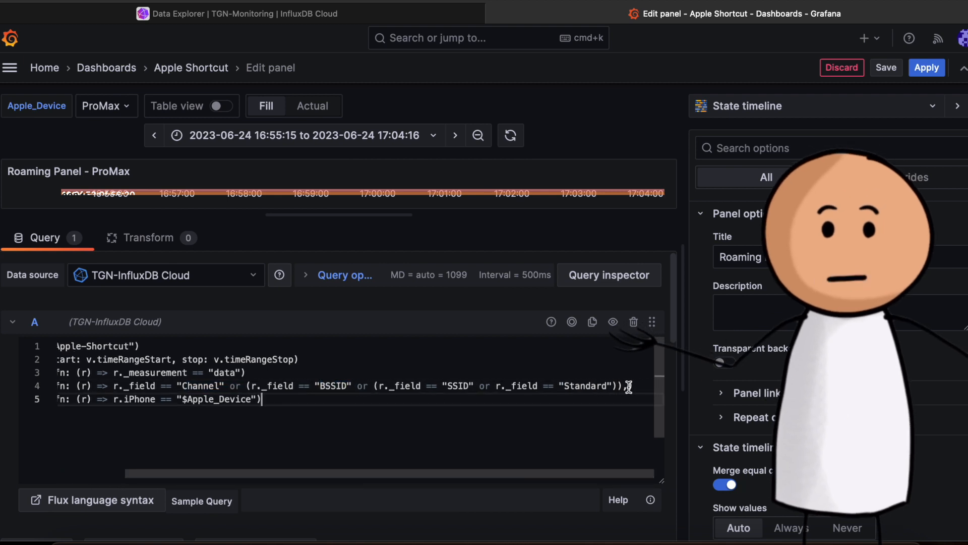
mouse_move(629, 386)
mouse_down()
mouse_move(92, 388)
mouse_move(113, 387)
mouse_up()
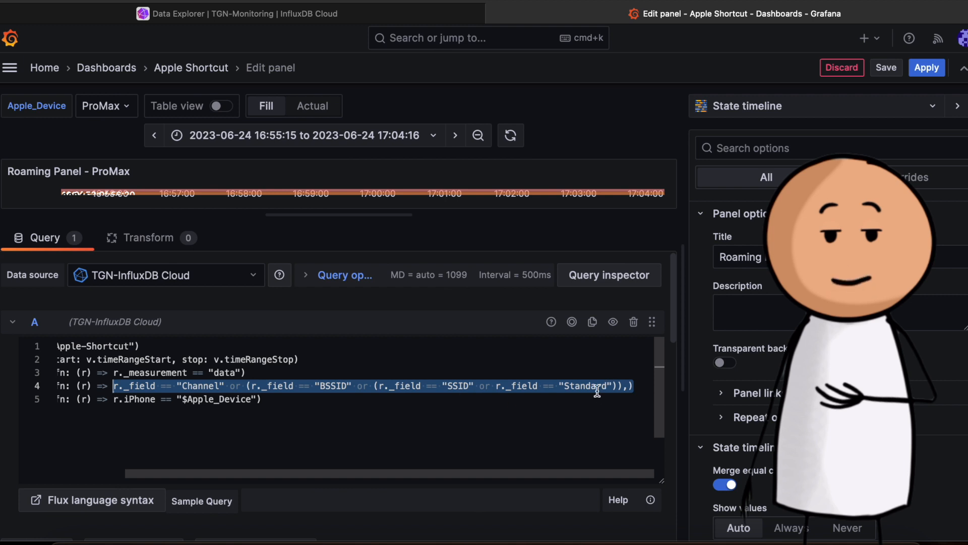
drag(550, 476, 503, 475)
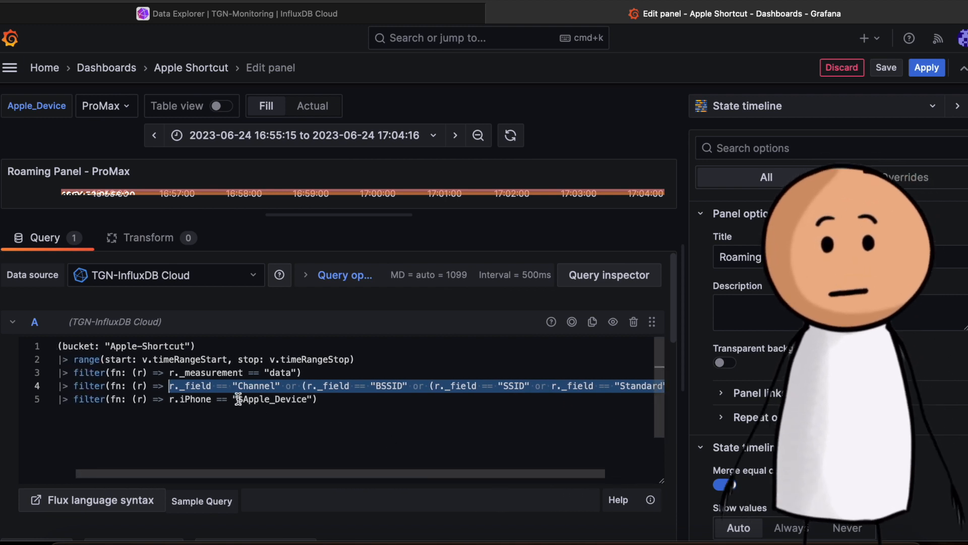
click(727, 106)
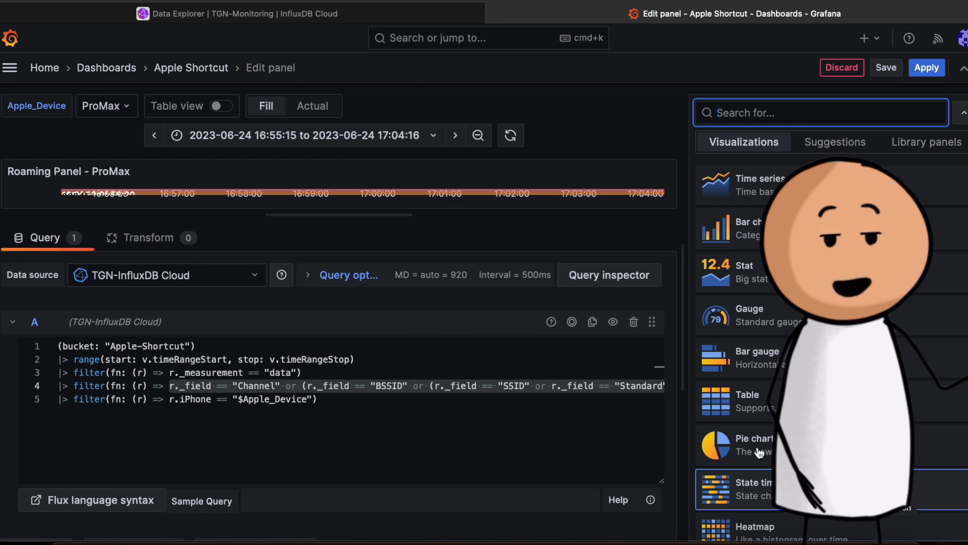
click(927, 67)
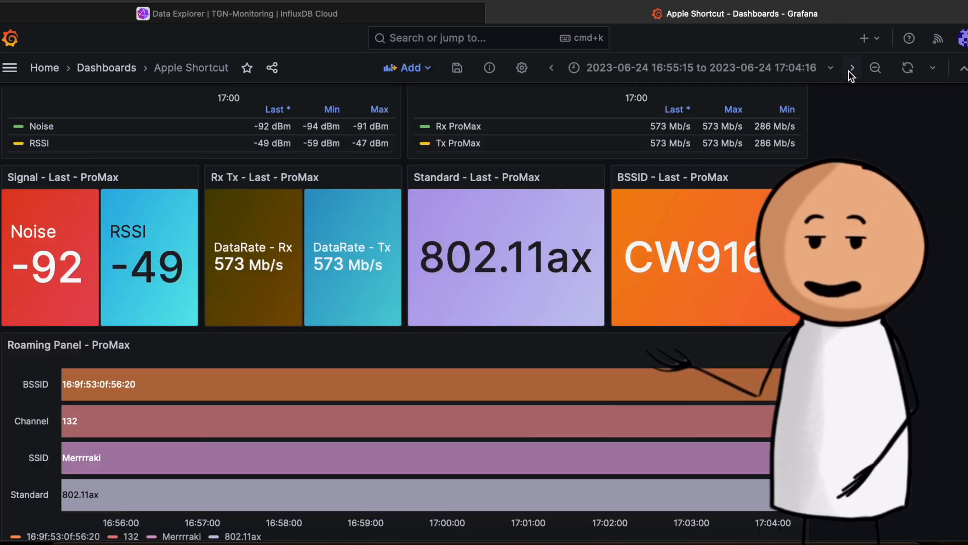
scroll(723, 408, down, 1)
scroll(725, 407, up, 5)
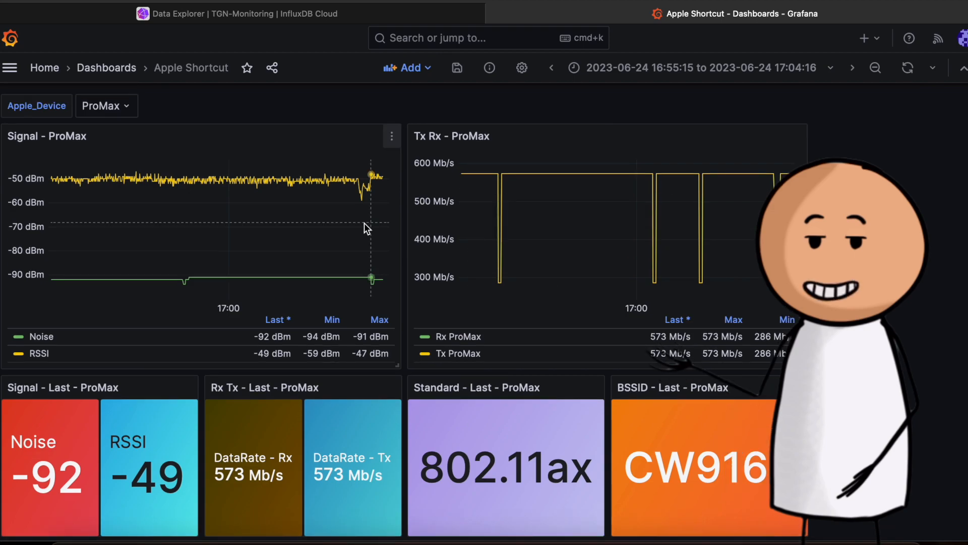
Bring up the Signal - ProMax panel's menu to edit it
click(393, 138)
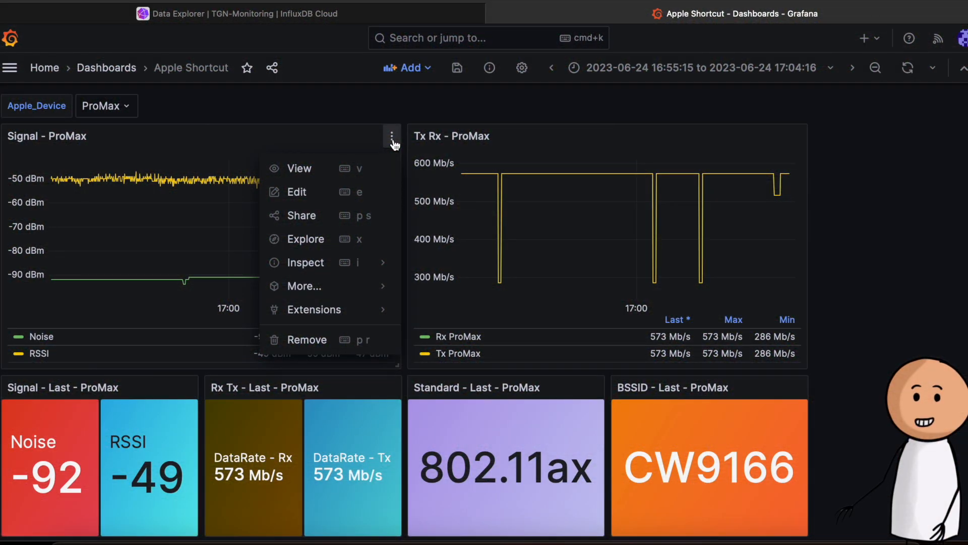
Edit the Signal - ProMax panel and add Mean to the legend values
click(318, 192)
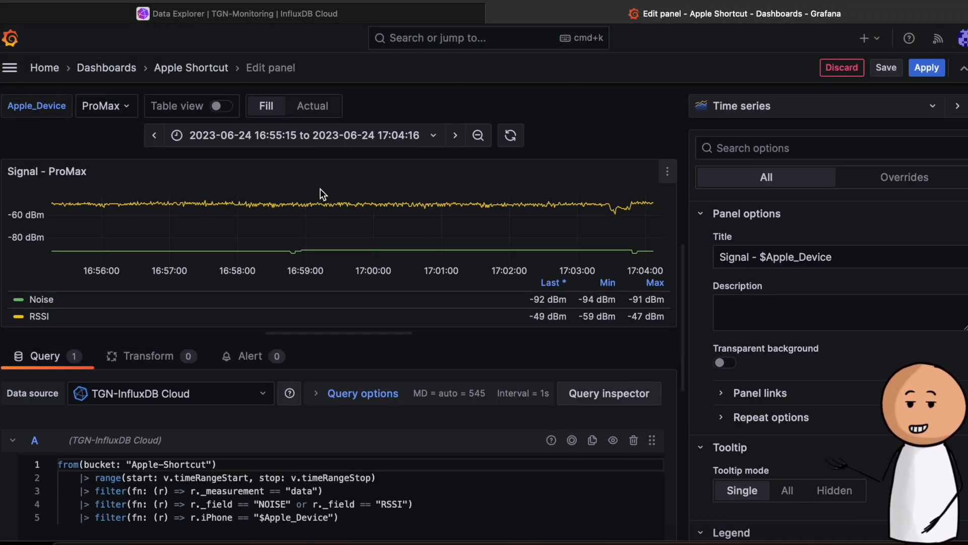
scroll(867, 385, down, 4)
scroll(867, 387, down, 3)
scroll(867, 386, down, 1)
scroll(867, 381, down, 2)
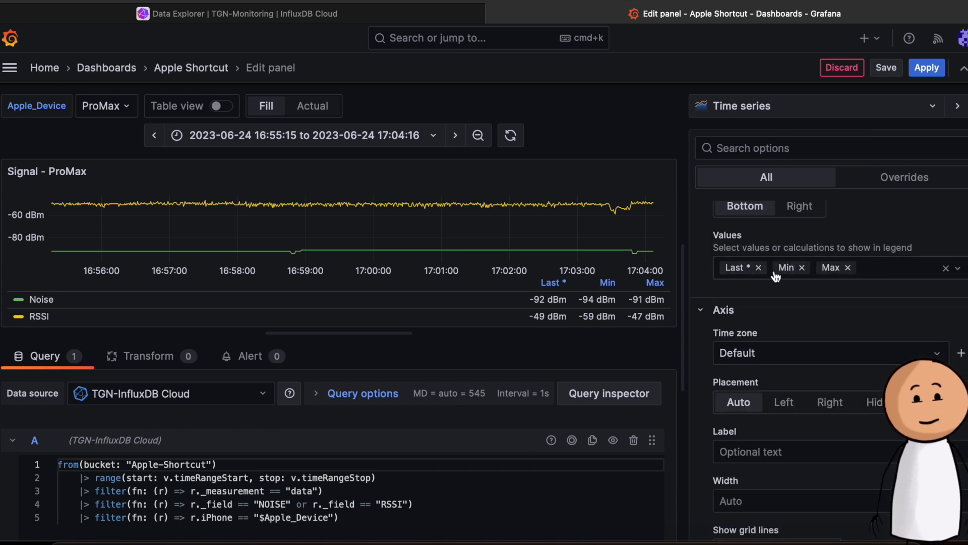
click(898, 268)
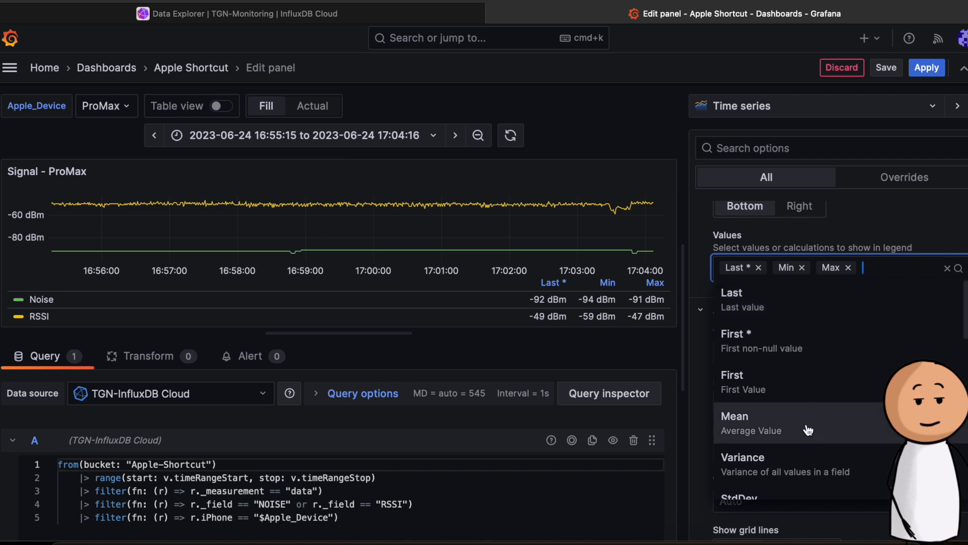
click(756, 422)
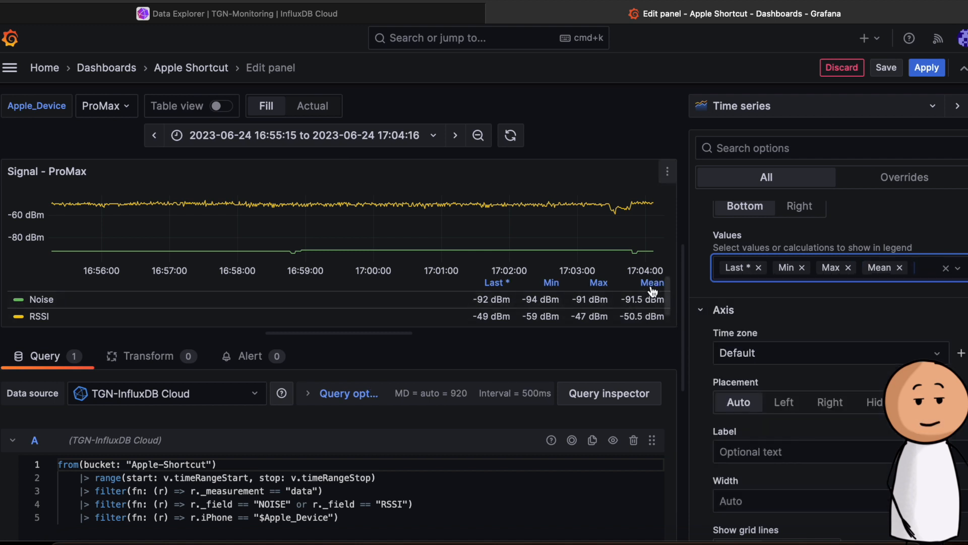
scroll(824, 330, down, 3)
scroll(824, 330, down, 3)
scroll(824, 330, down, 3)
scroll(824, 331, down, 3)
Set line interpolation to Smooth, thicken the lines and try a fill opacity
click(791, 395)
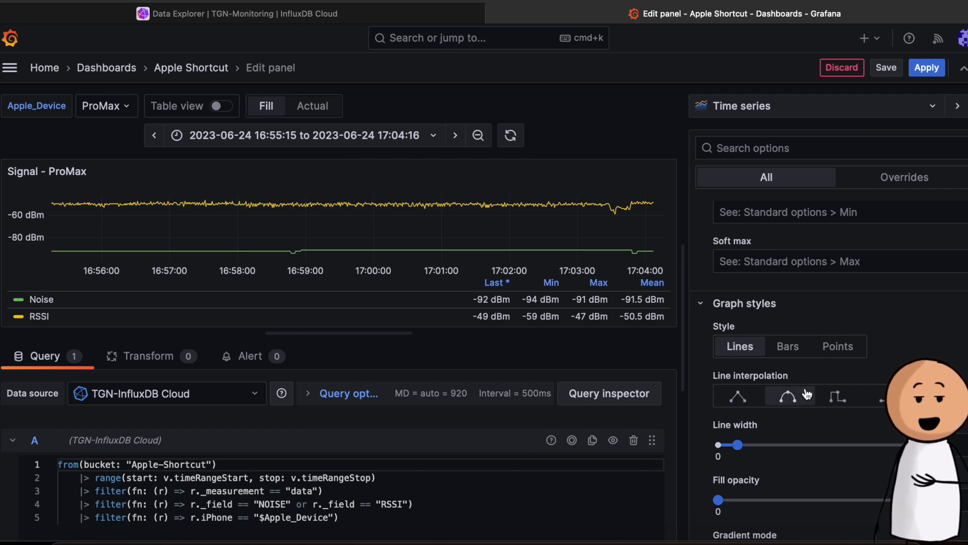
mouse_move(749, 447)
mouse_down()
mouse_move(796, 446)
mouse_move(738, 447)
mouse_up()
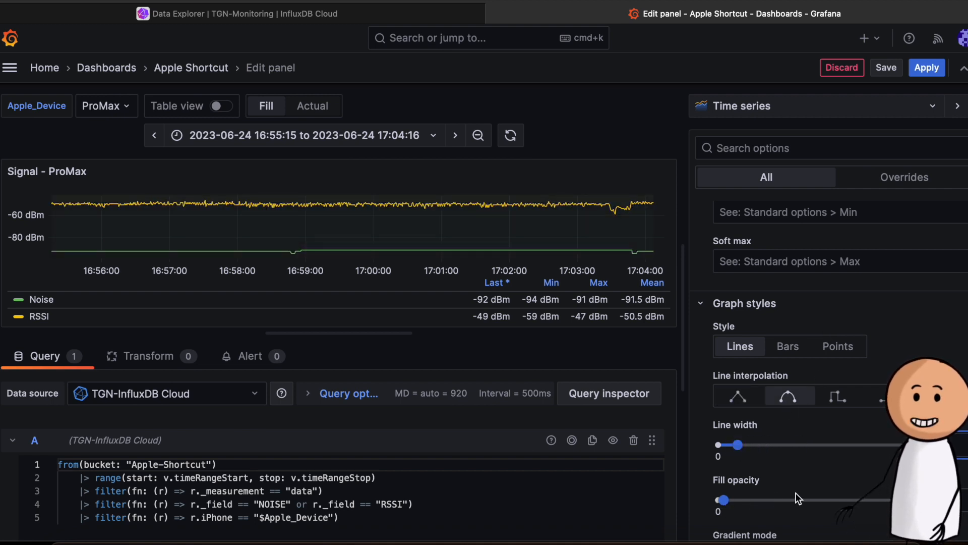
mouse_move(721, 502)
mouse_down()
mouse_move(763, 502)
mouse_move(719, 501)
mouse_up()
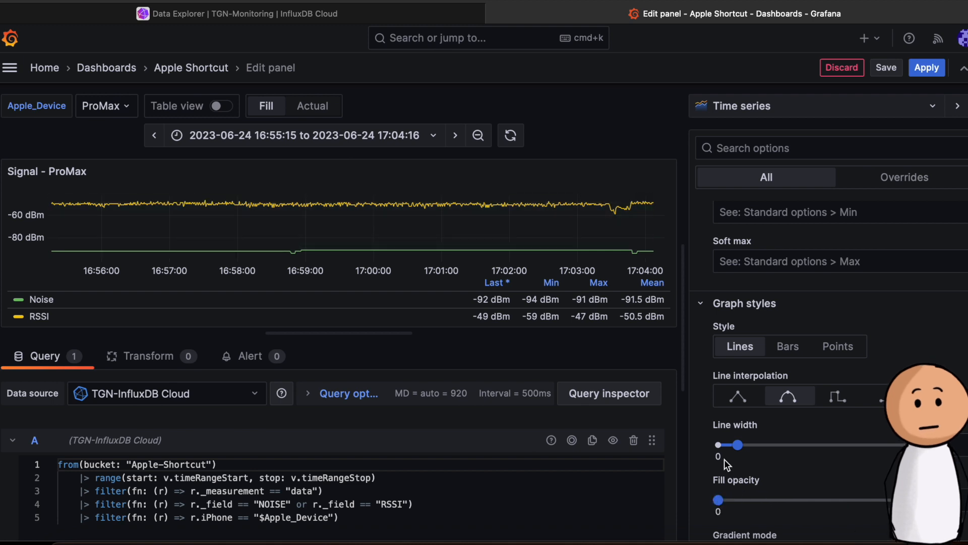
click(787, 346)
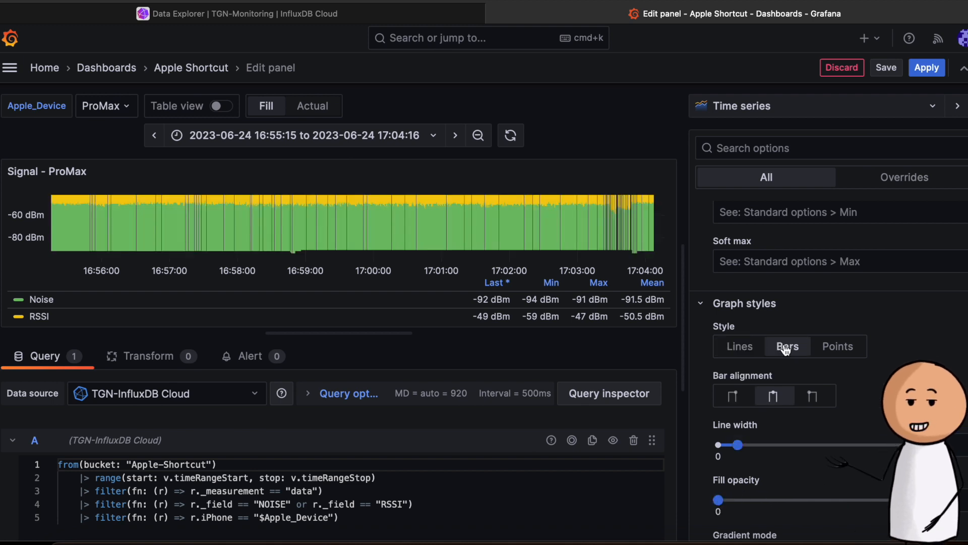
click(739, 346)
scroll(858, 388, down, 5)
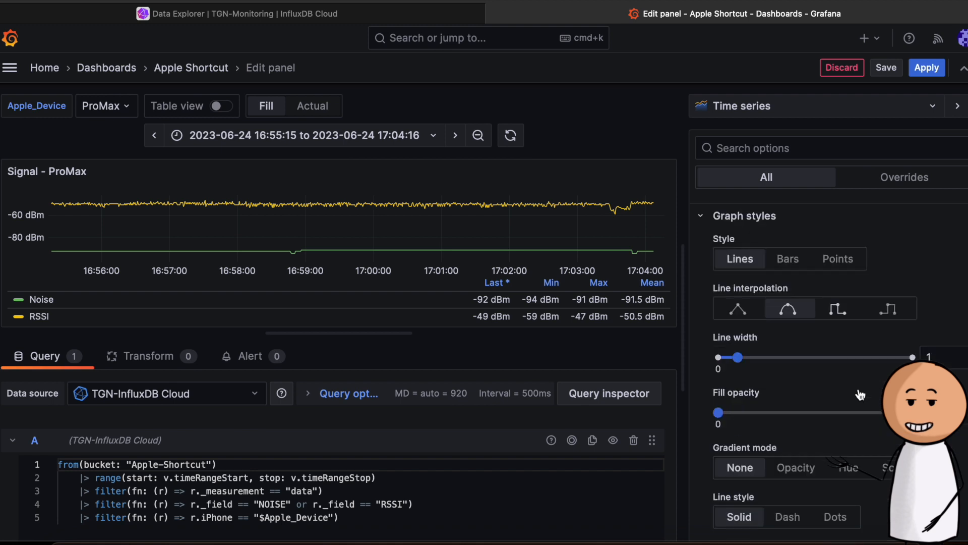
scroll(858, 388, down, 5)
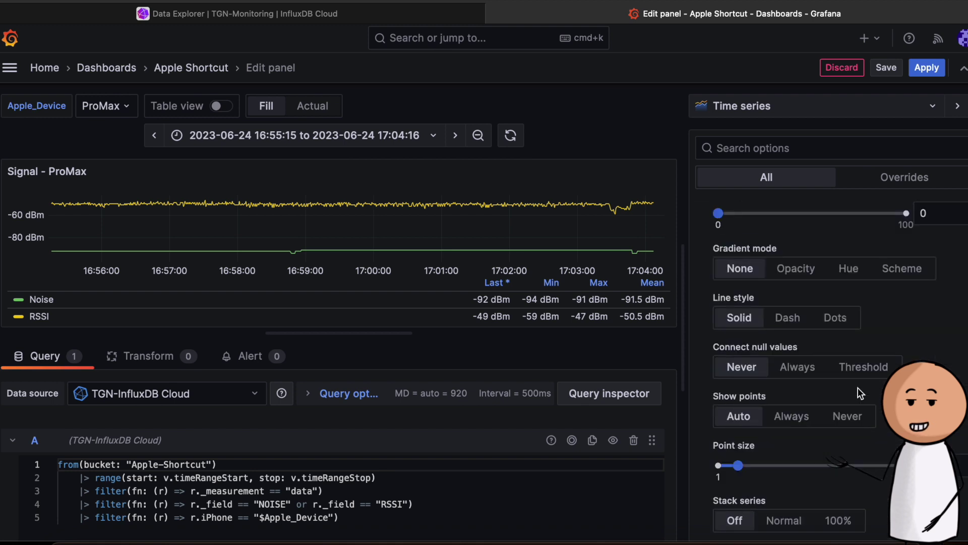
click(798, 364)
click(742, 364)
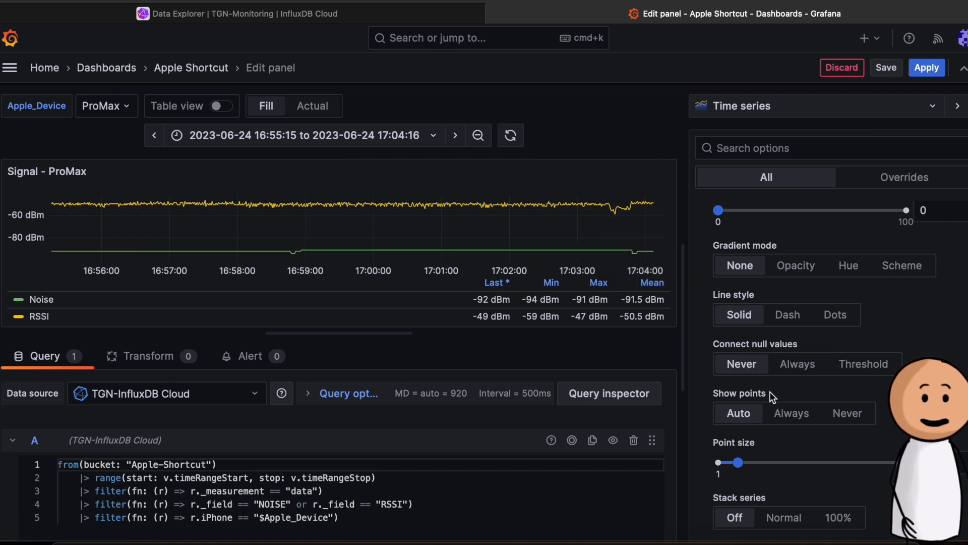
scroll(794, 340, down, 5)
scroll(794, 341, down, 3)
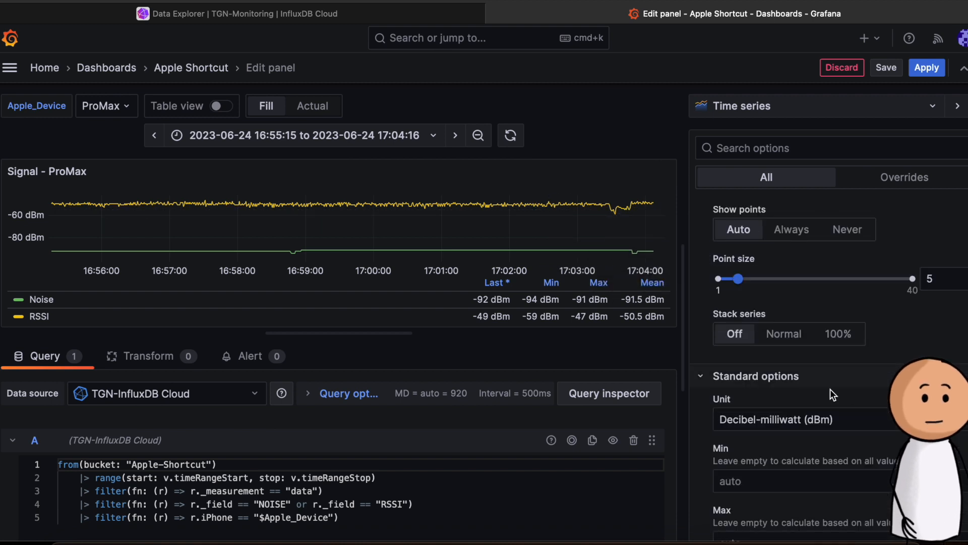
click(758, 420)
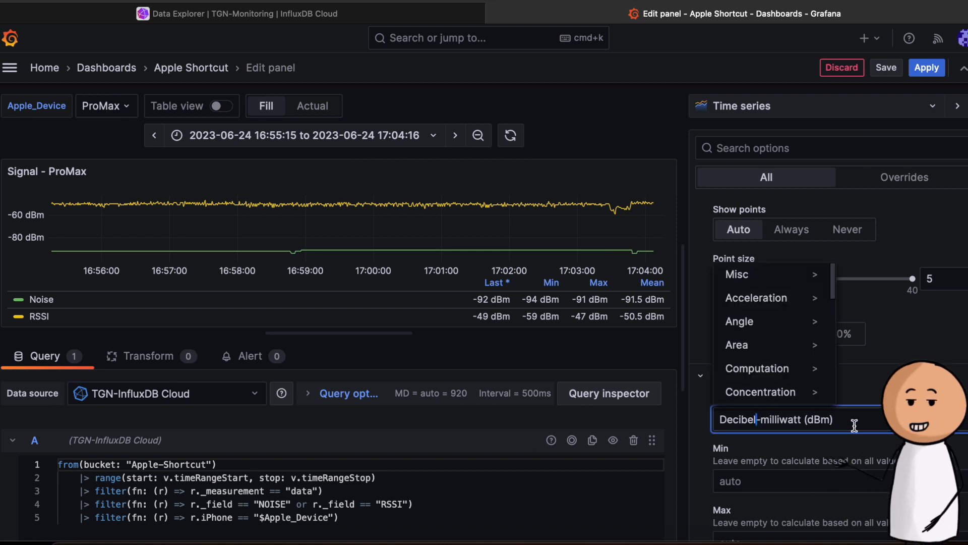
scroll(880, 428, down, 5)
scroll(879, 427, down, 5)
scroll(880, 427, down, 5)
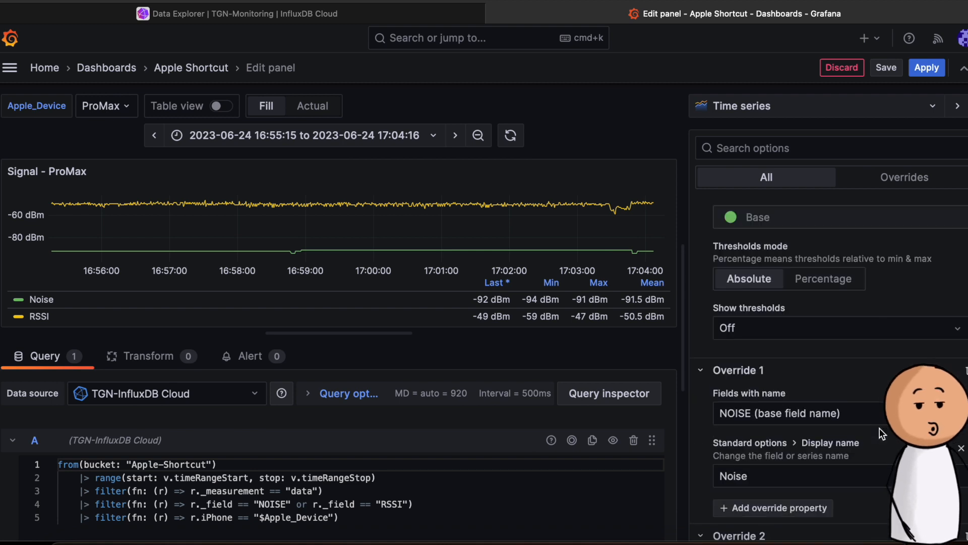
scroll(881, 427, down, 3)
scroll(880, 428, up, 5)
scroll(874, 416, up, 2)
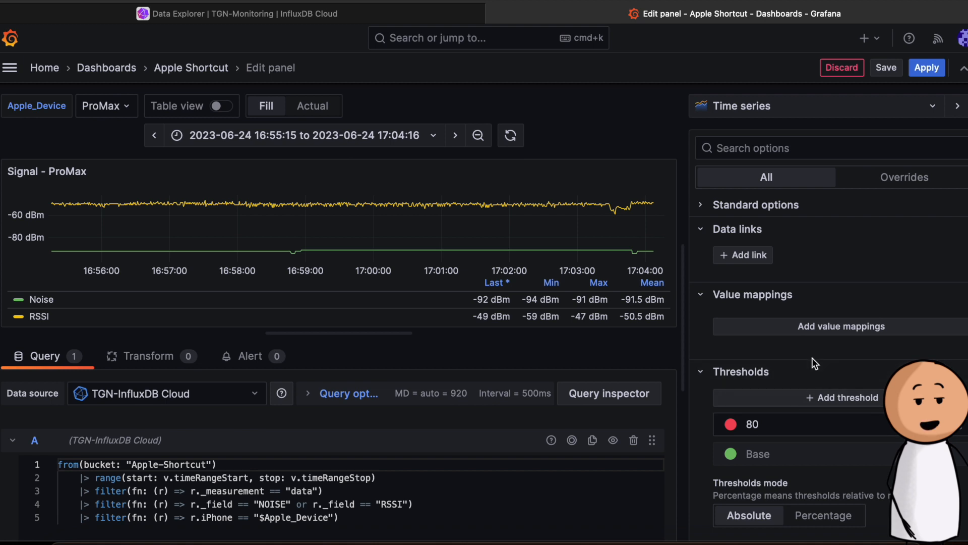
scroll(814, 374, up, 3)
scroll(814, 374, up, 3)
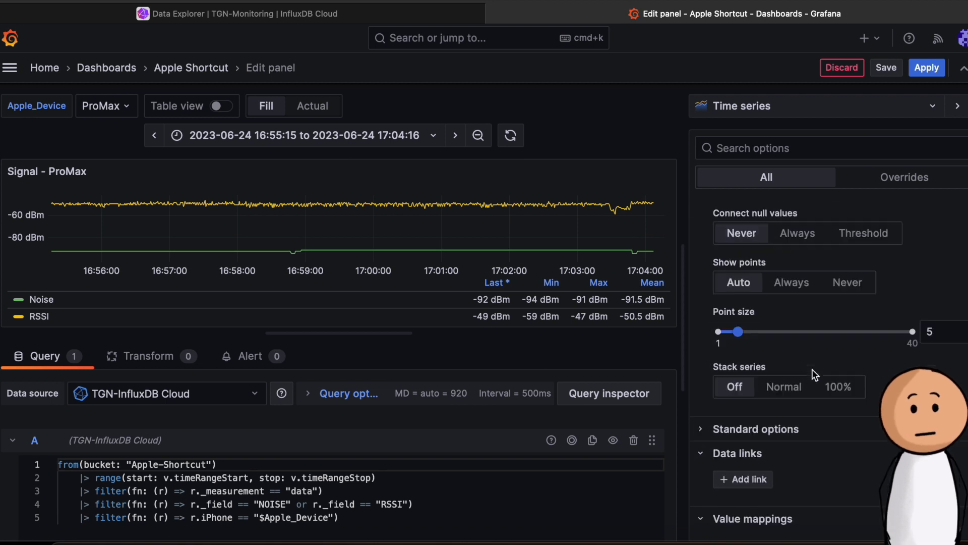
scroll(812, 369, down, 5)
scroll(811, 368, down, 4)
scroll(812, 368, down, 3)
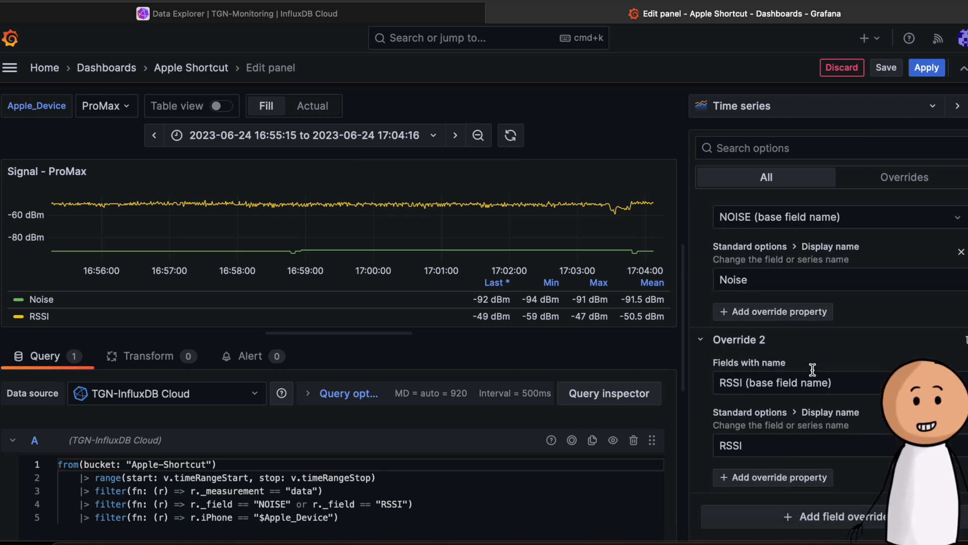
scroll(812, 369, down, 1)
scroll(812, 369, up, 2)
scroll(812, 369, up, 2)
scroll(811, 369, up, 1)
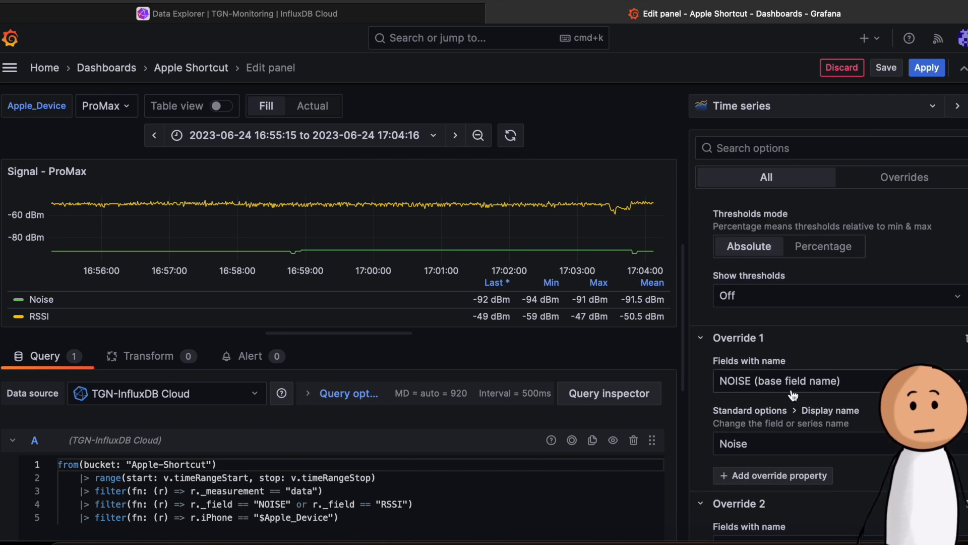
scroll(811, 411, up, 5)
scroll(811, 410, down, 2)
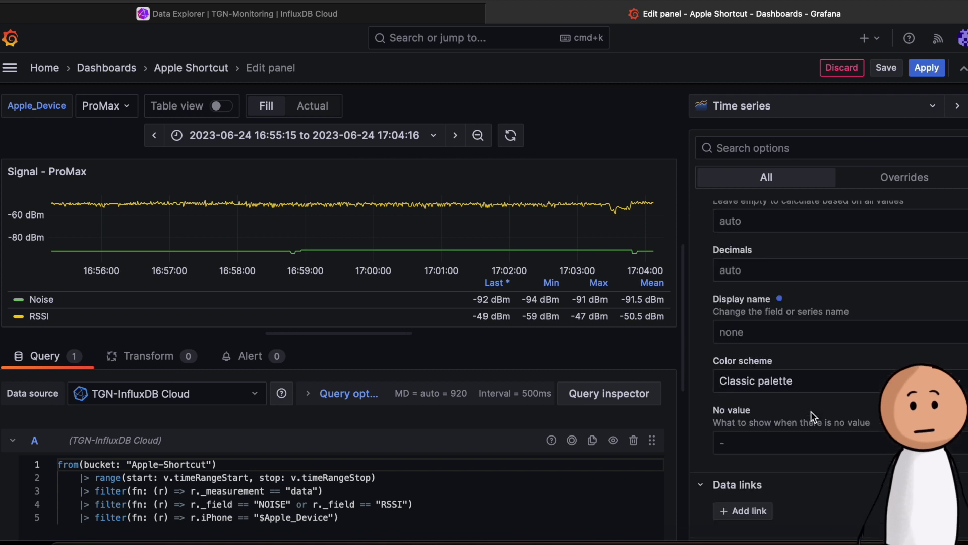
Set the color scheme to Classic palette (by series name) and apply the panel
click(846, 393)
scroll(843, 484, down, 1)
scroll(843, 493, down, 1)
click(844, 489)
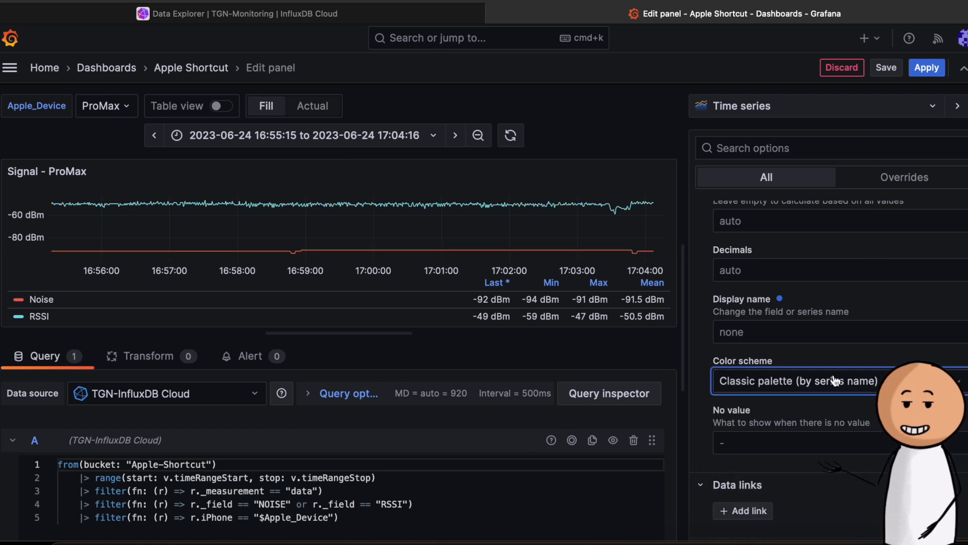
click(926, 68)
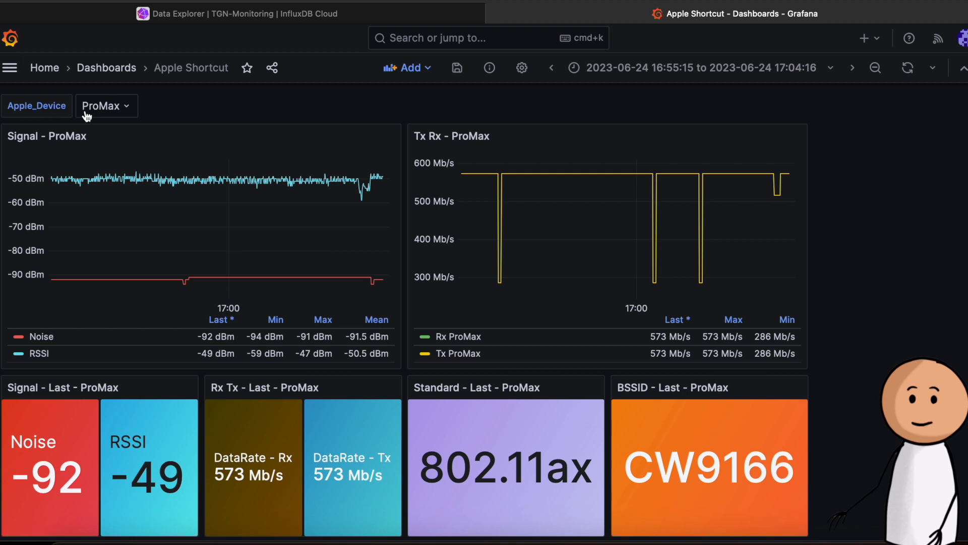
Go to Dashboard settings > Variables and open the Apple_Device variable
click(522, 67)
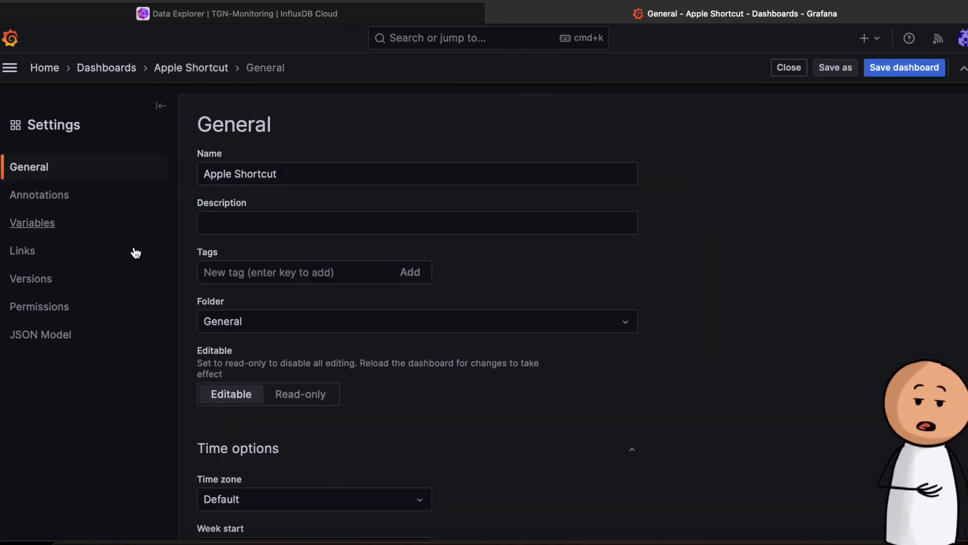
click(32, 222)
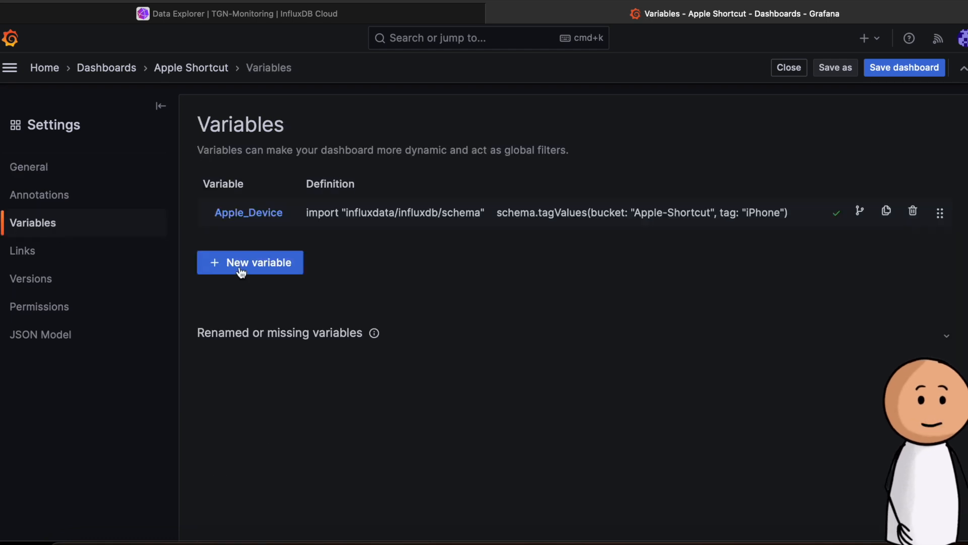
click(427, 216)
scroll(452, 359, down, 3)
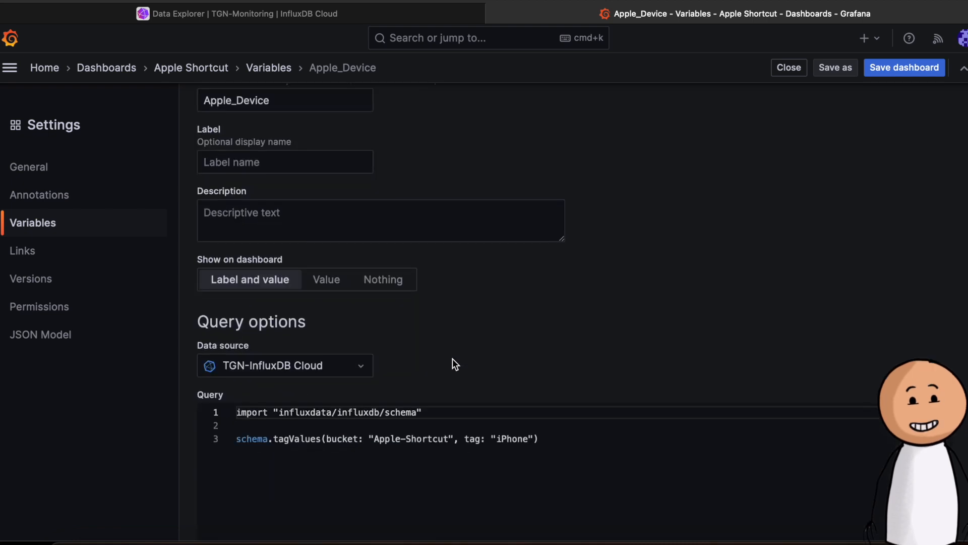
scroll(453, 359, down, 2)
scroll(355, 371, up, 2)
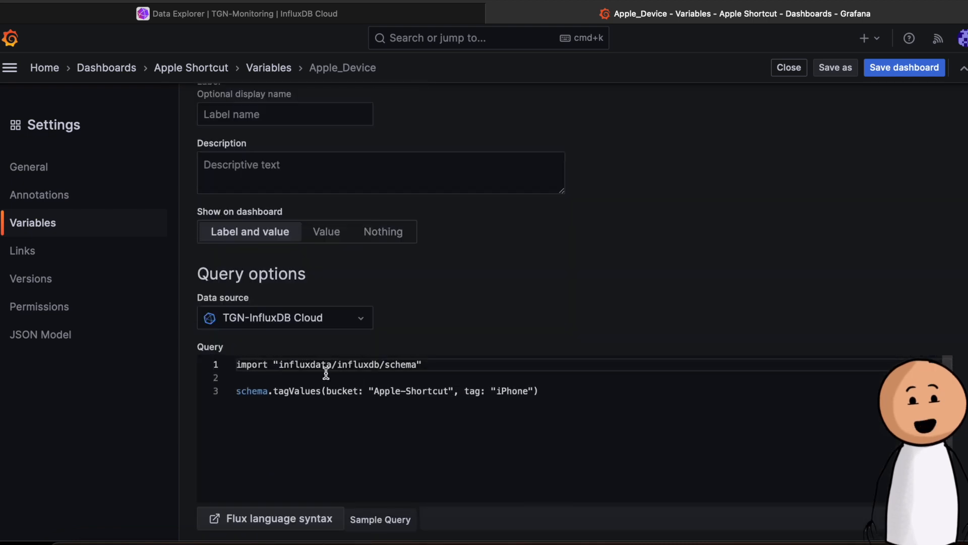
Review the schema import and schema.tagValues line listing iPhone tag values
mouse_move(462, 365)
mouse_down()
mouse_move(236, 366)
mouse_move(429, 392)
mouse_move(546, 392)
mouse_up()
click(433, 390)
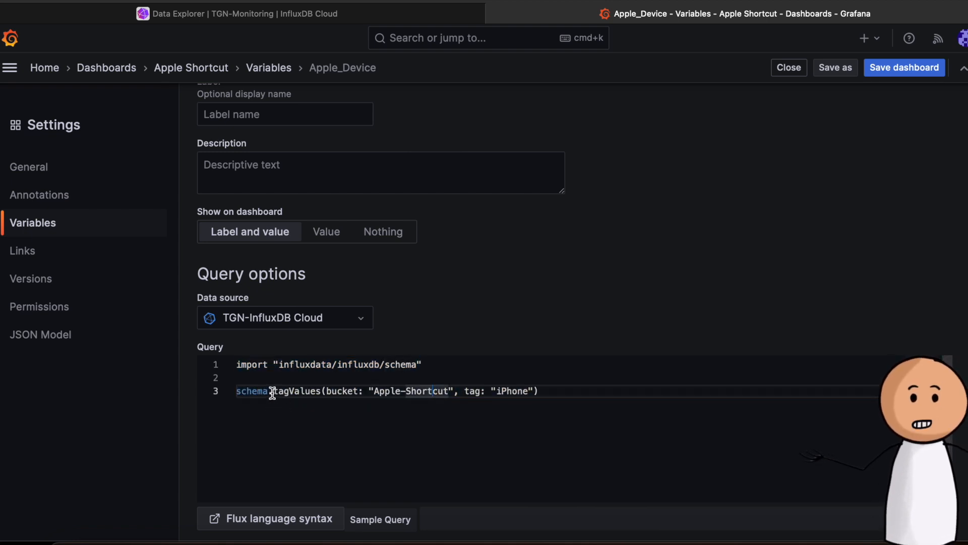
drag(275, 392, 321, 392)
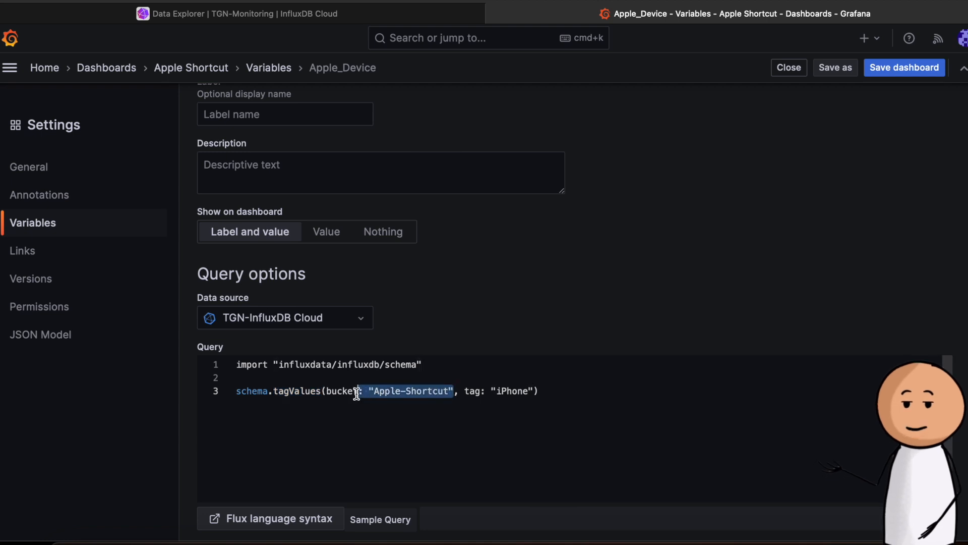
drag(532, 391, 498, 390)
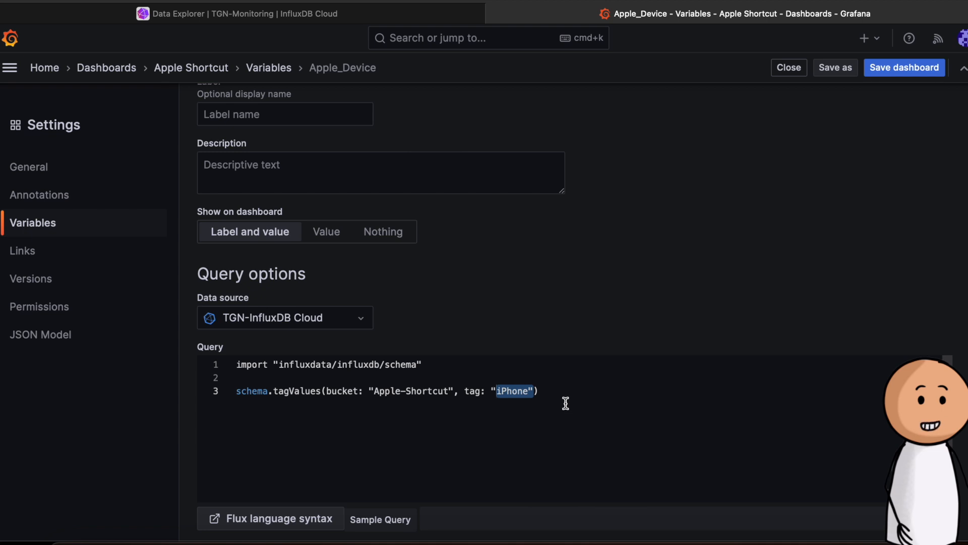
scroll(565, 402, down, 2)
scroll(734, 301, down, 2)
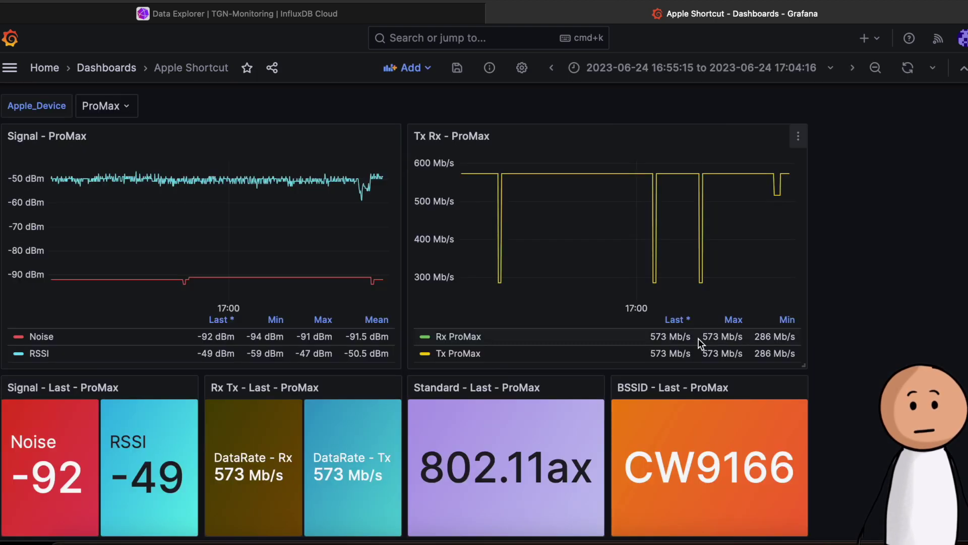
scroll(699, 338, down, 1)
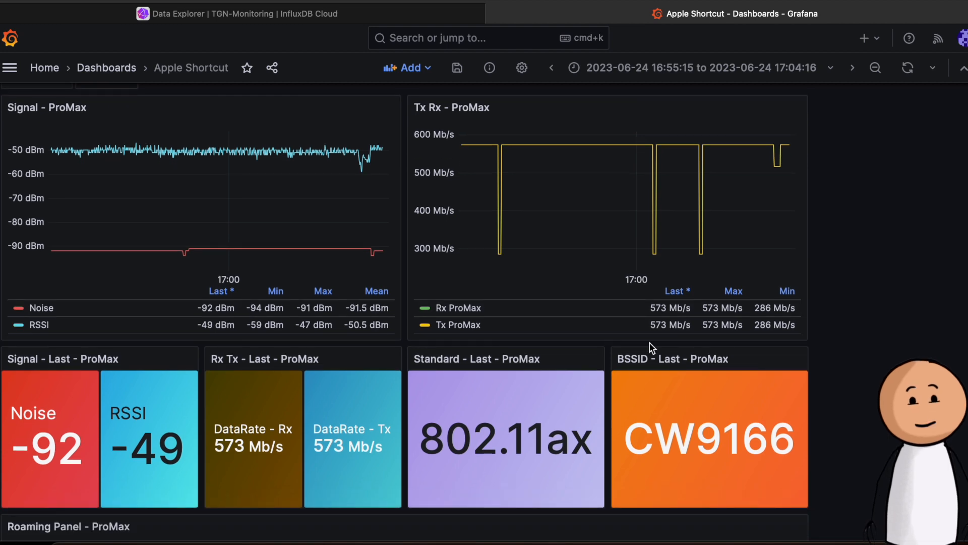
scroll(259, 358, down, 5)
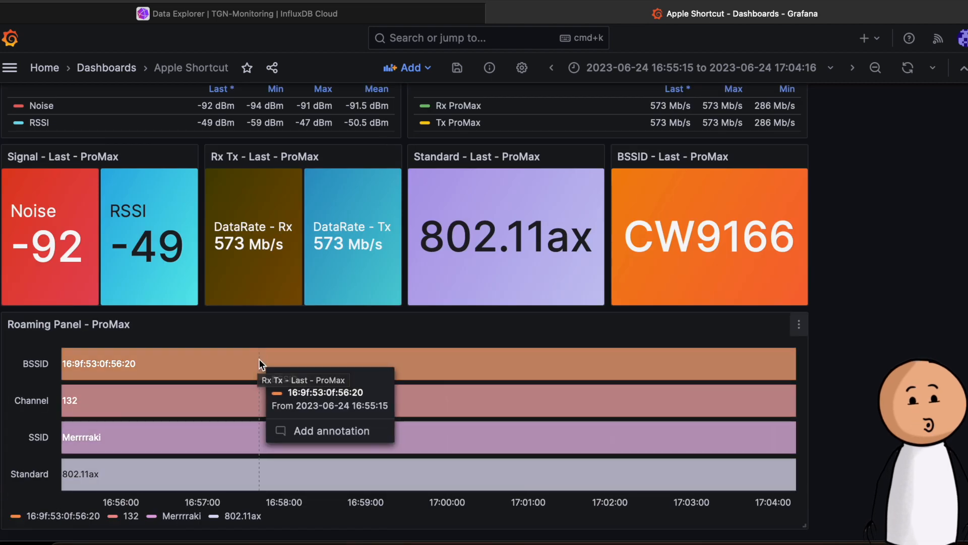
scroll(259, 359, up, 1)
Bring up the Standard - Last - ProMax panel's menu
click(599, 183)
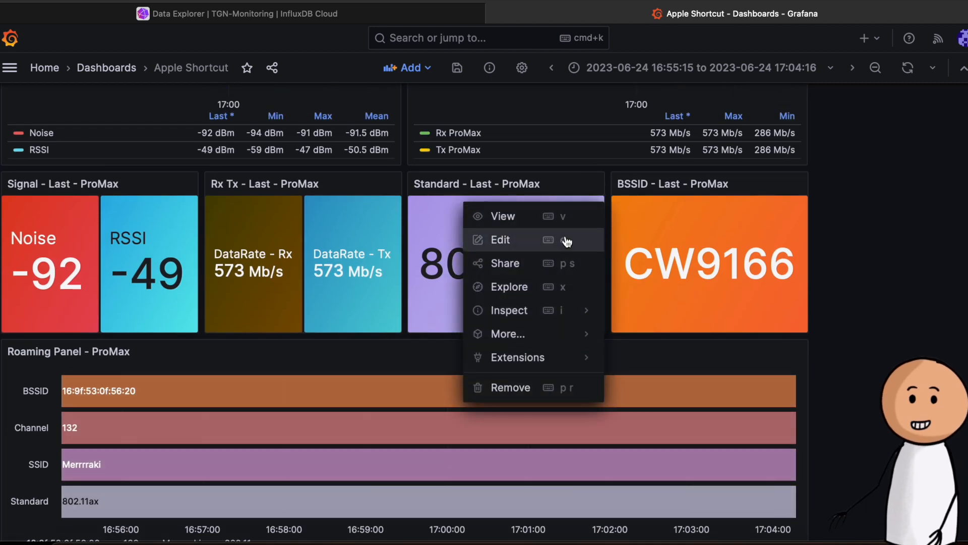
click(499, 239)
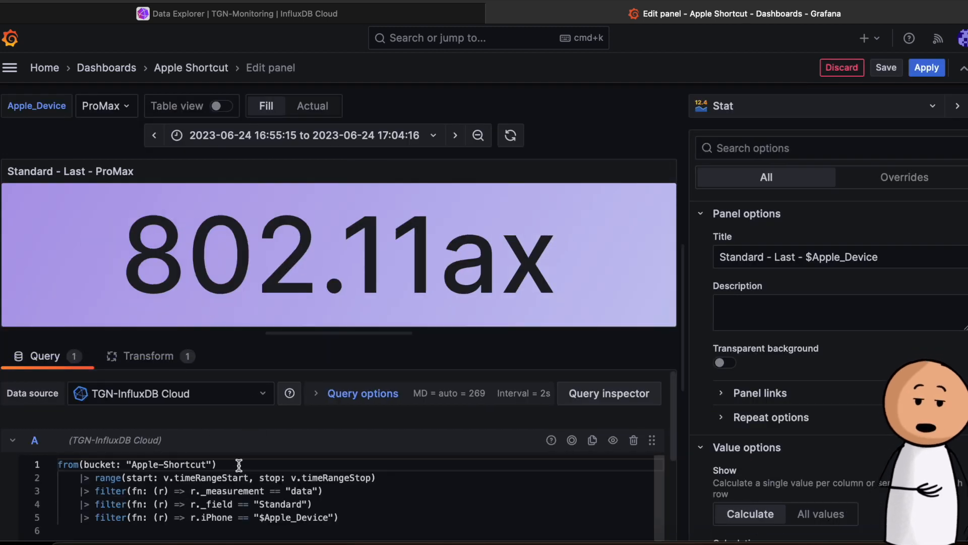
click(82, 464)
click(105, 490)
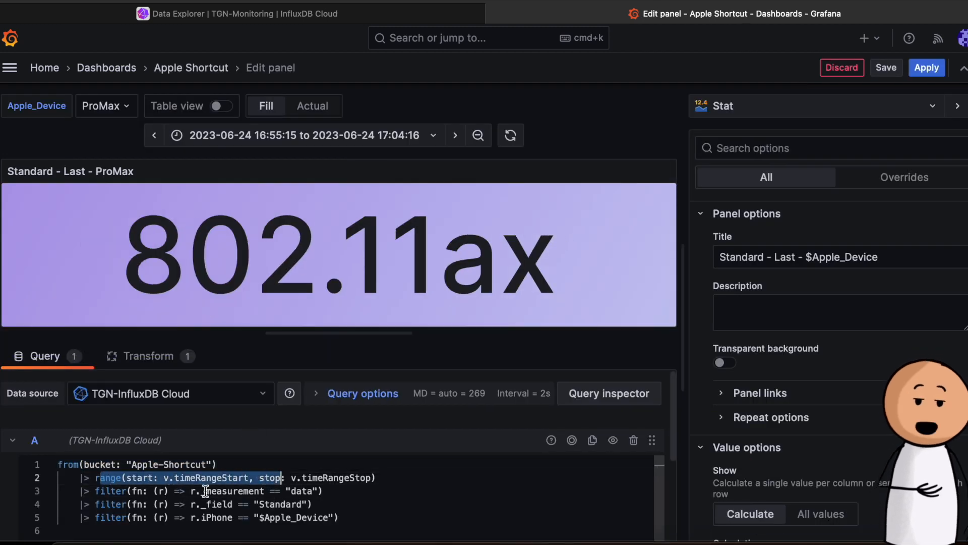
mouse_move(190, 492)
mouse_down()
mouse_move(321, 491)
mouse_move(216, 504)
mouse_up()
drag(339, 517, 209, 517)
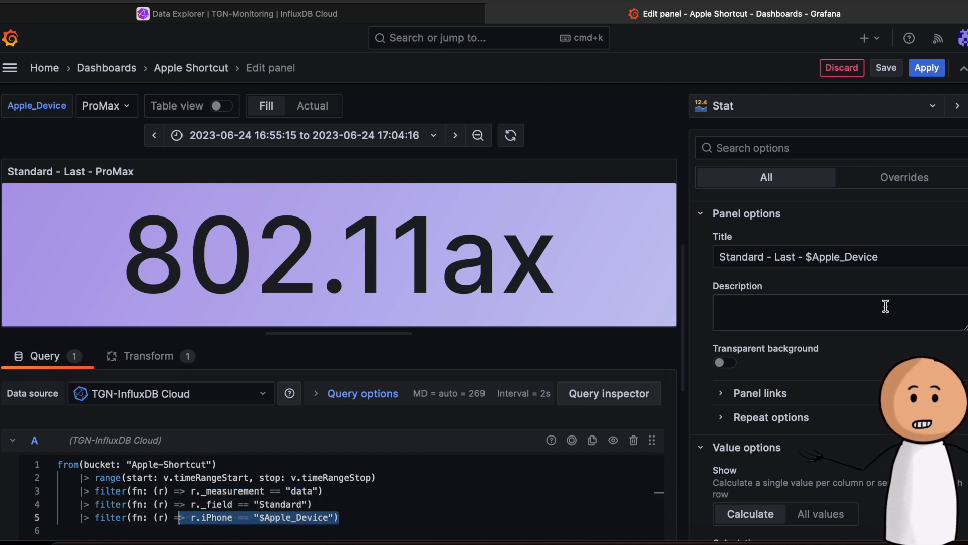
click(778, 106)
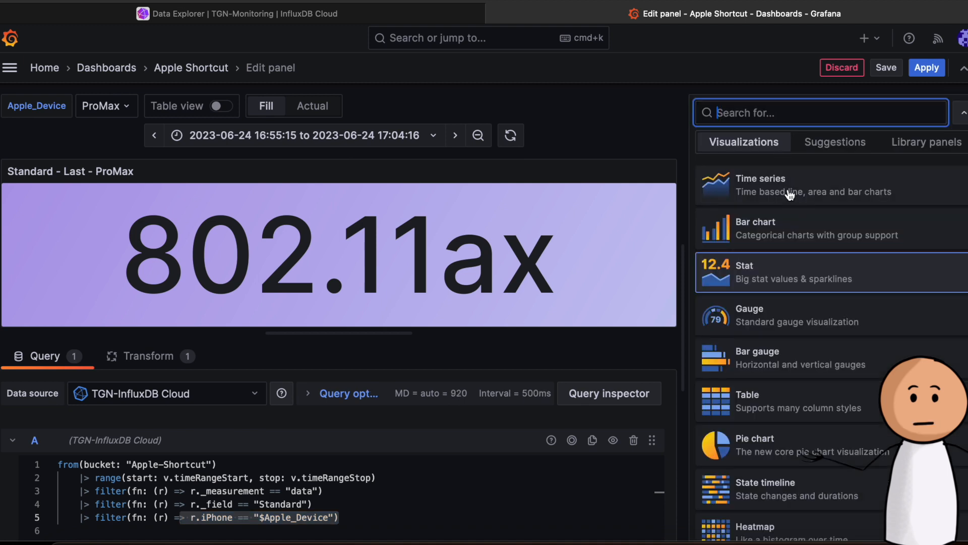
scroll(801, 307, down, 2)
scroll(801, 306, down, 2)
scroll(801, 306, down, 2)
scroll(801, 310, down, 2)
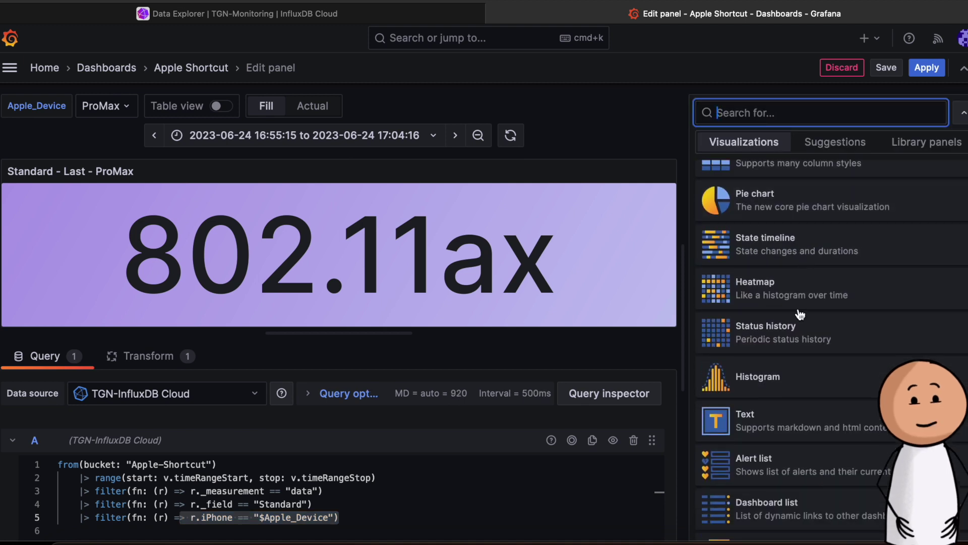
click(843, 67)
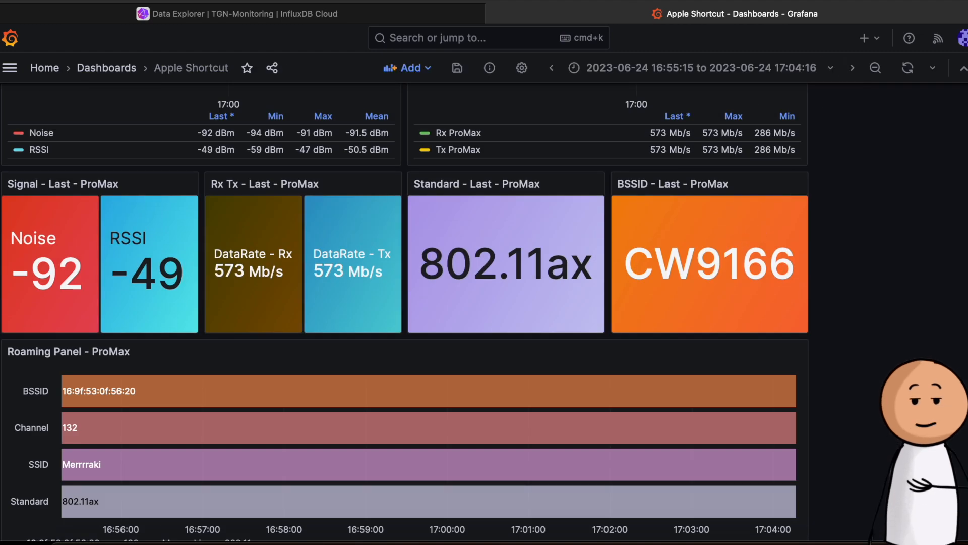